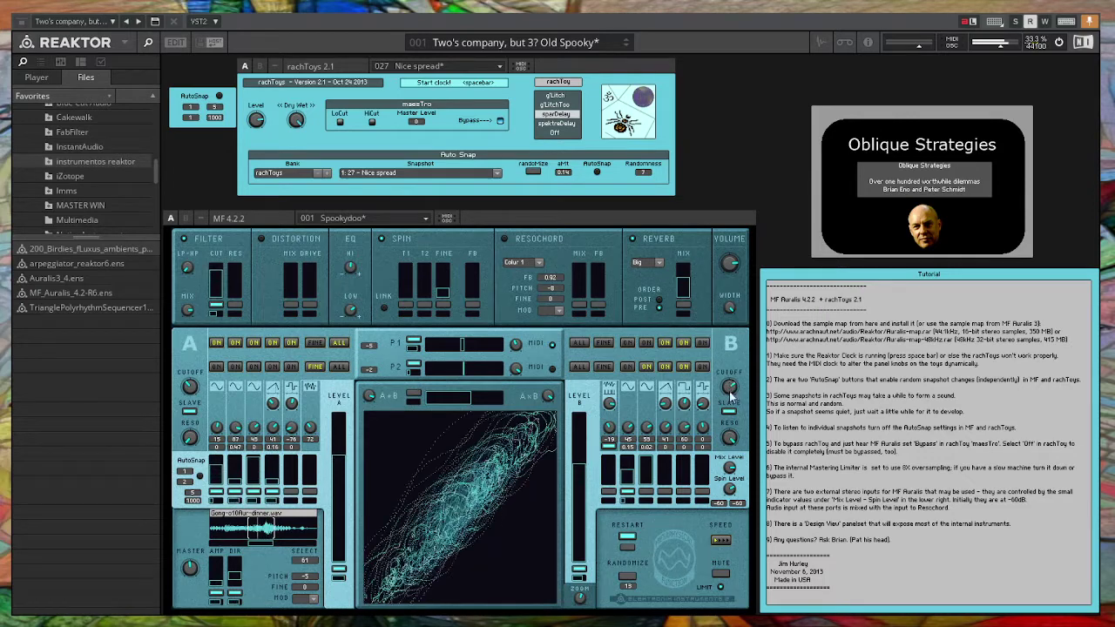
- Adjust section B's cutoff and set the Resochord chord preset to Color 2
drag(730, 397, 728, 449)
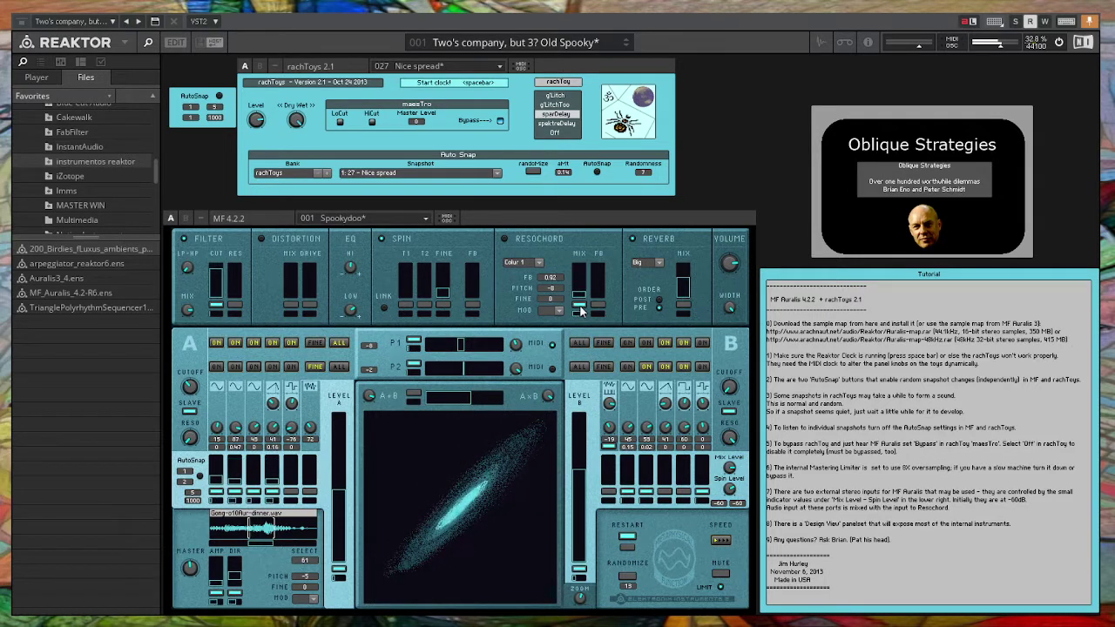
click(536, 262)
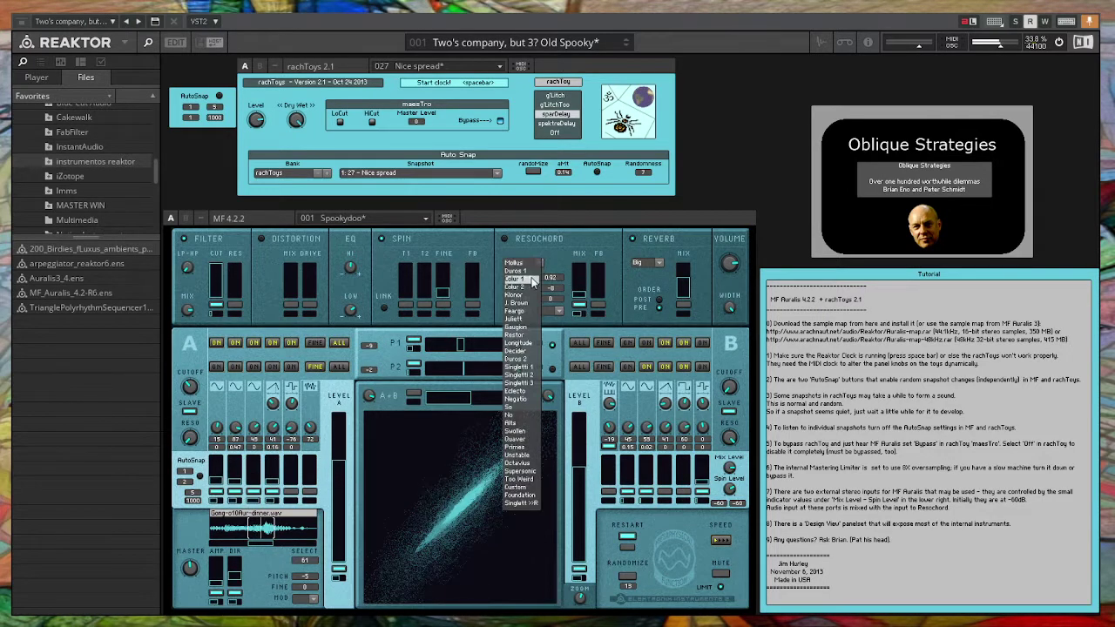
click(531, 281)
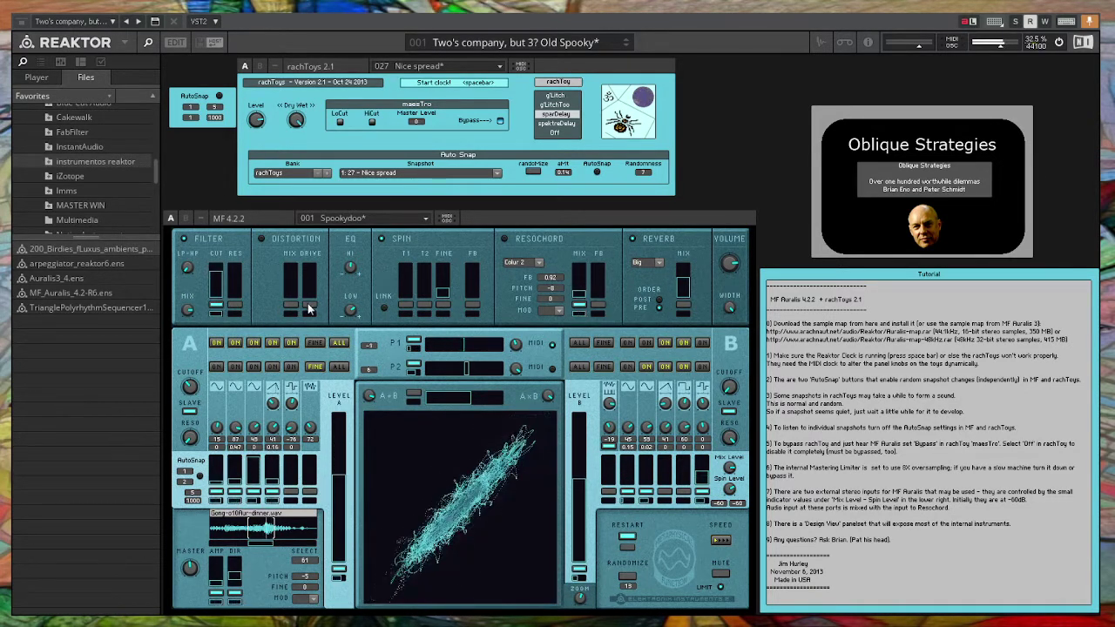
- Enable modulation of Spin's T2 and FB, and adjust the Resochord mix with p1fine as its modulation source
click(427, 306)
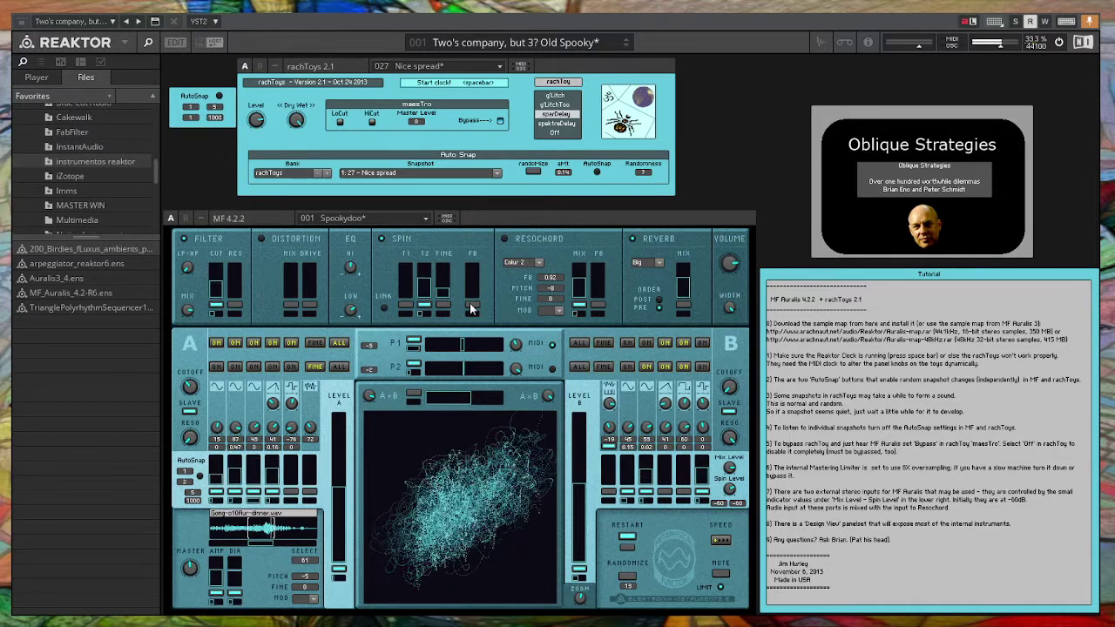
click(470, 307)
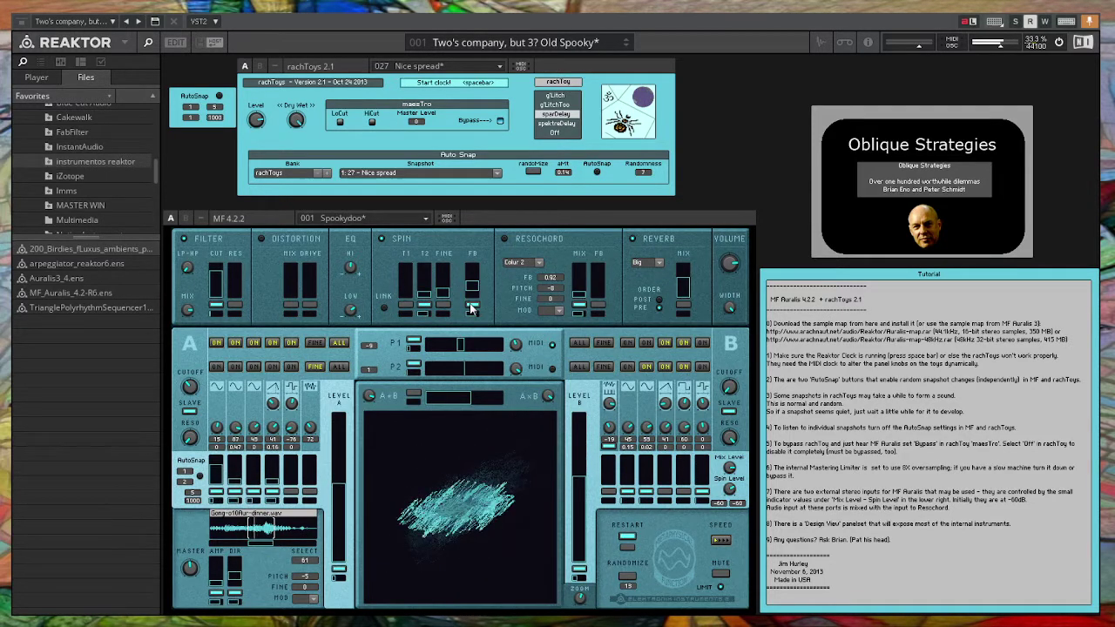
drag(578, 277, 579, 295)
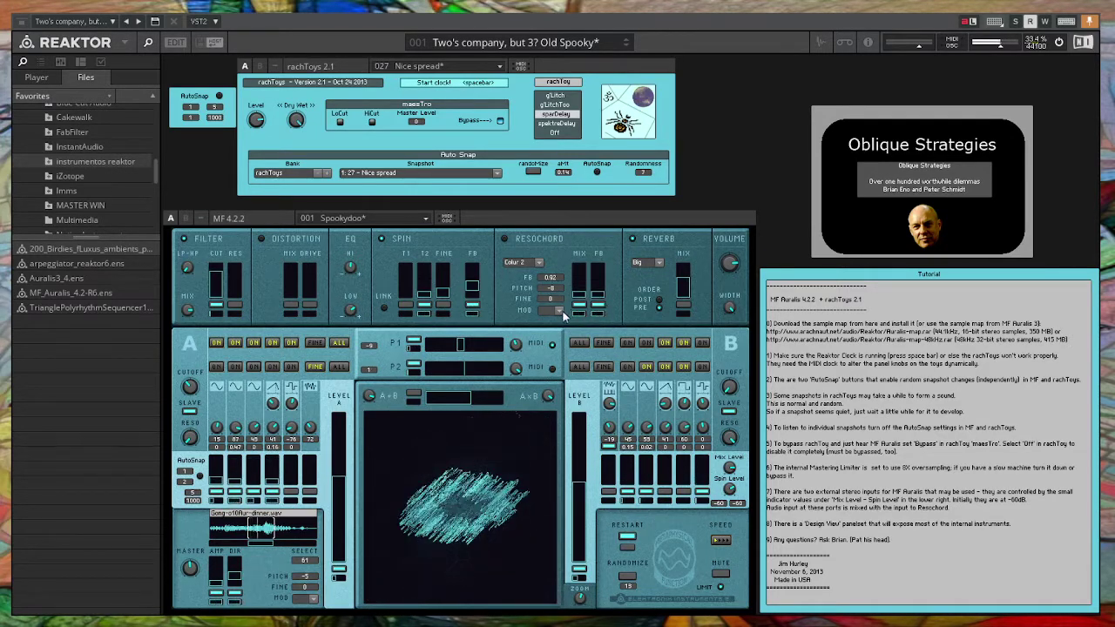
drag(558, 311, 552, 327)
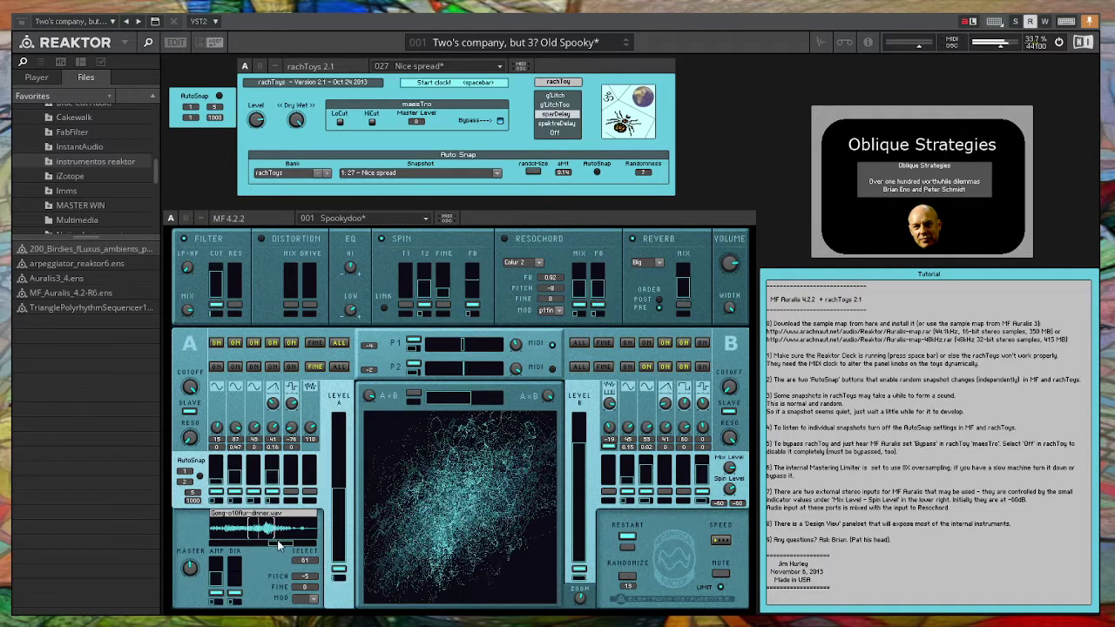
- Shift the playback window along the gong sample in section A and set the Resochord chord preset to Klonor
drag(279, 544, 320, 545)
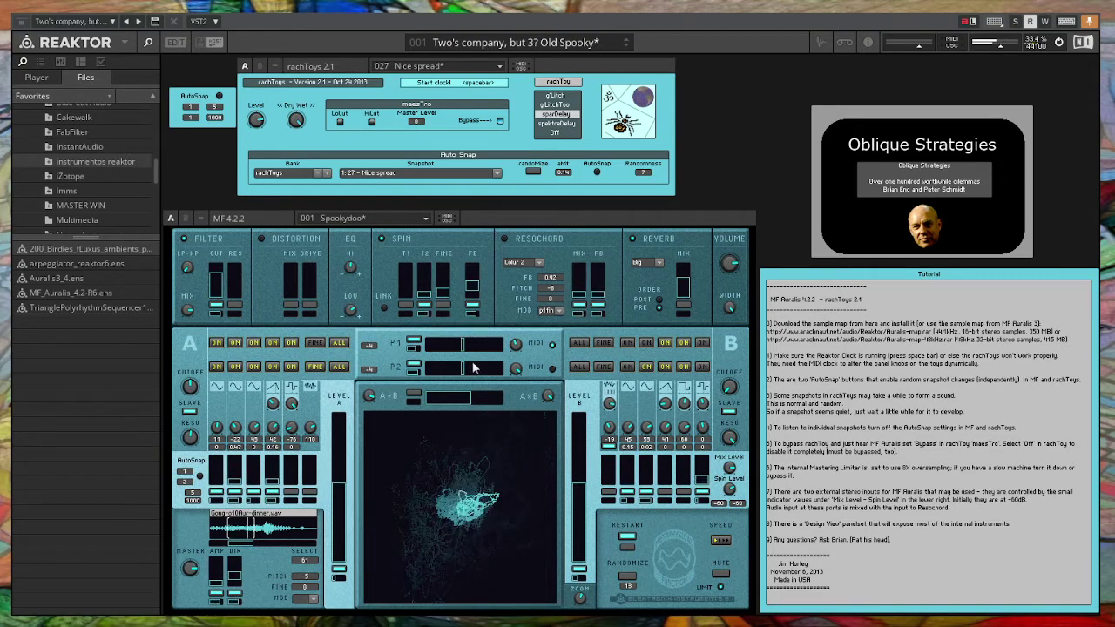
click(541, 261)
click(522, 296)
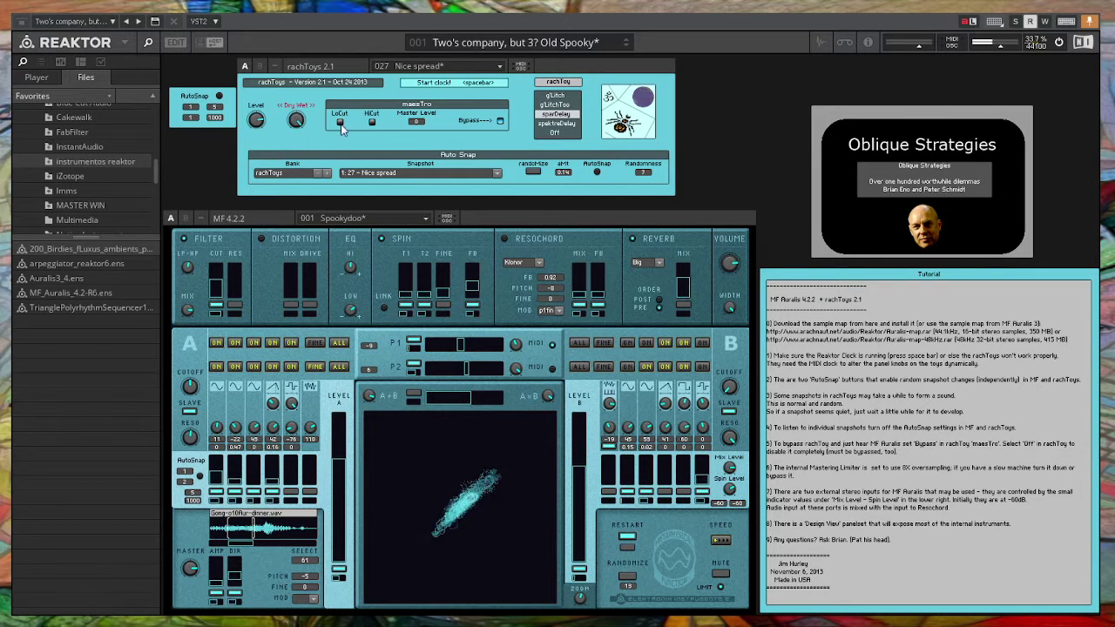
- Load the glitch 3 snapshot in rachToys and switch the active rachToy to g'LitchToo
click(497, 173)
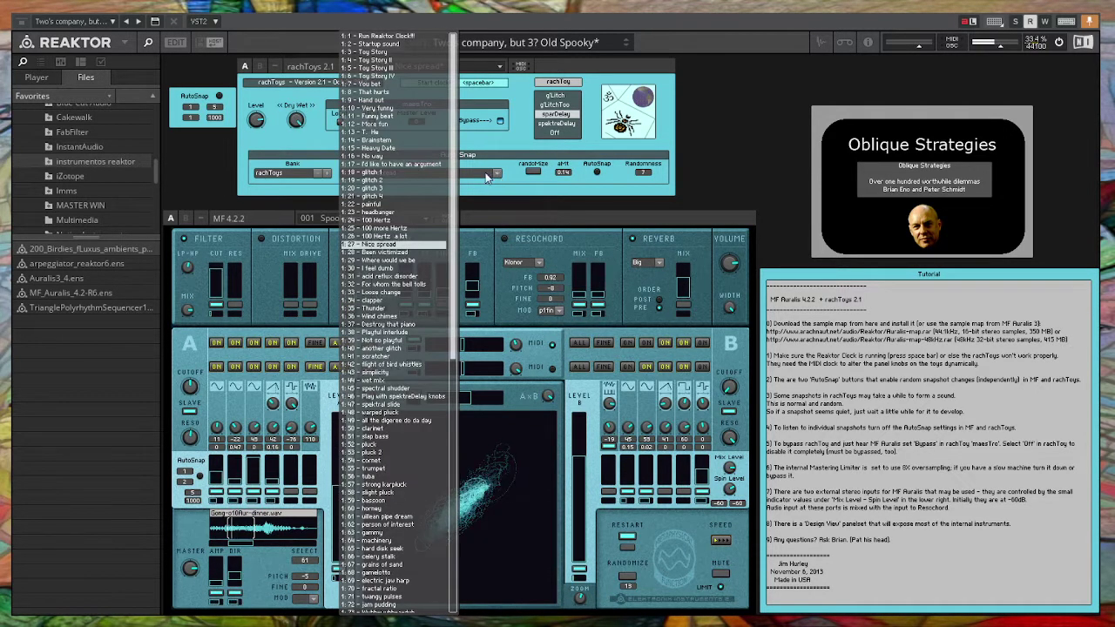
click(398, 187)
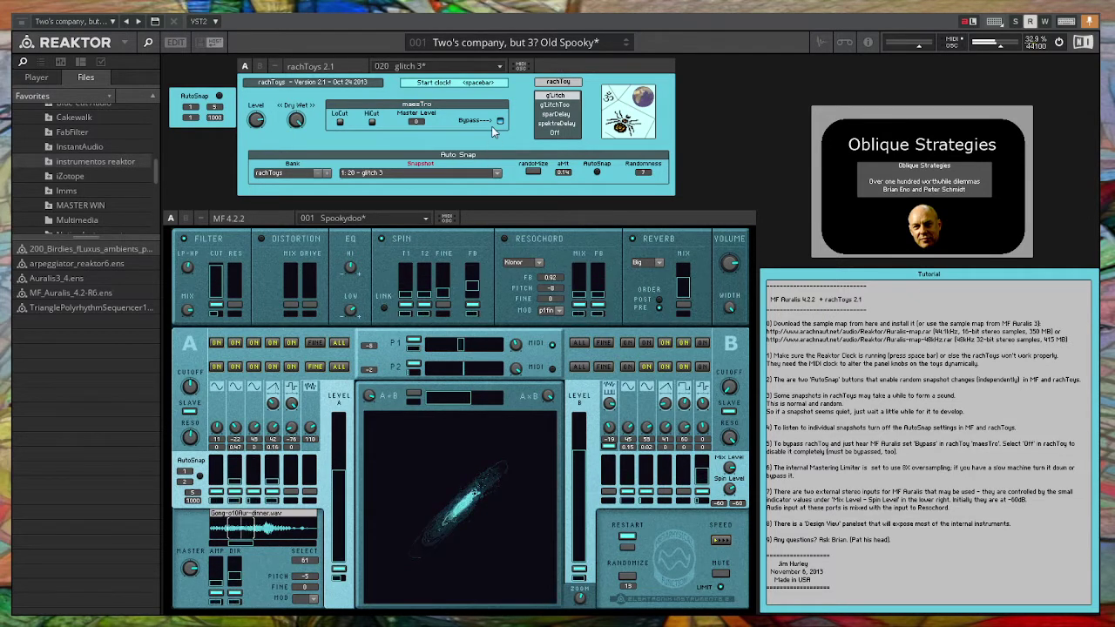
click(554, 105)
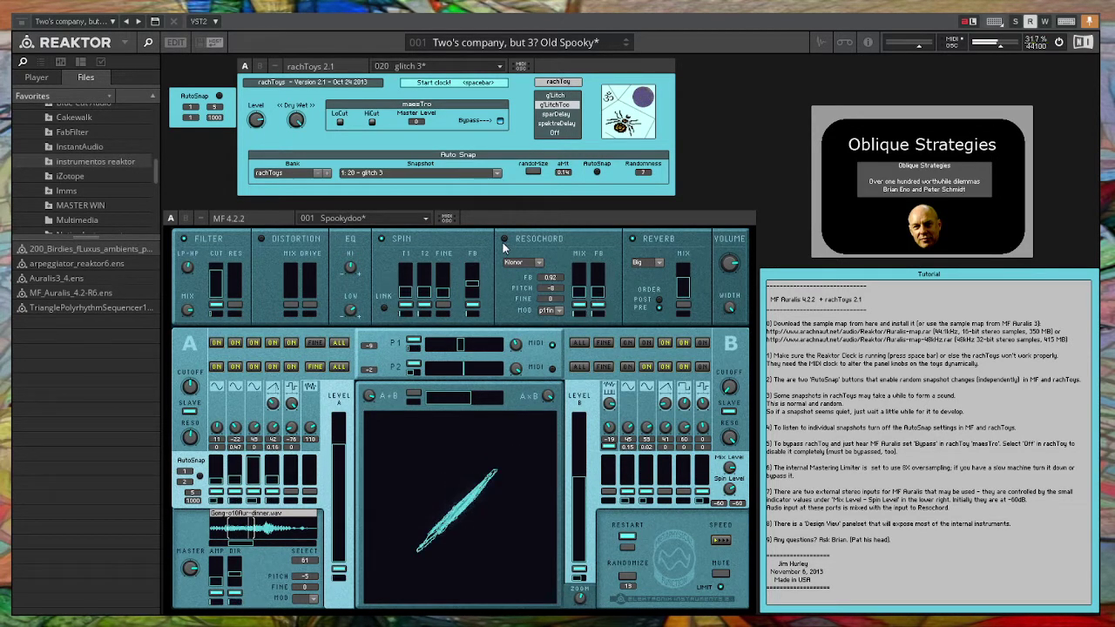
- Turn on Distortion and set the Resochord modulation source to p2
click(260, 239)
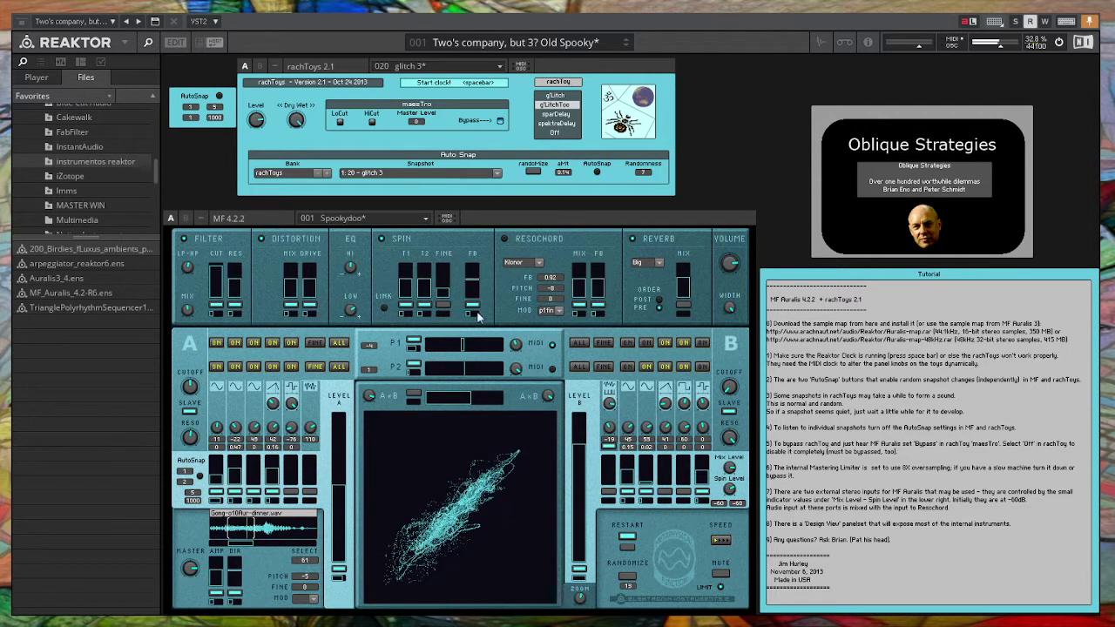
click(545, 309)
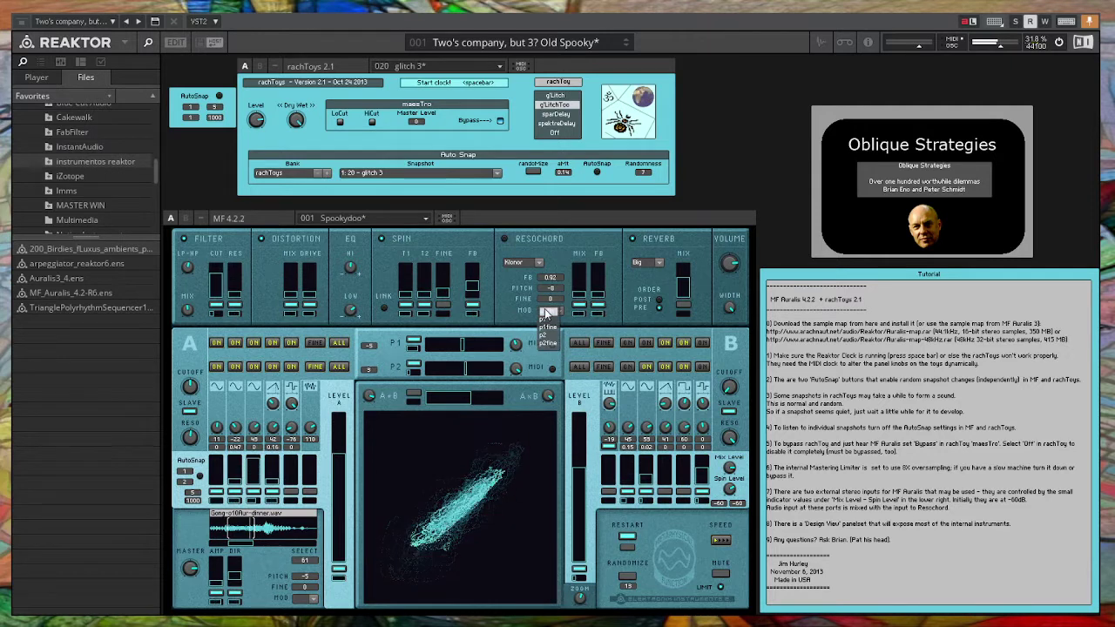
- Try the Endless reverb with a lower mix, and switch the reverb type to Small
click(658, 264)
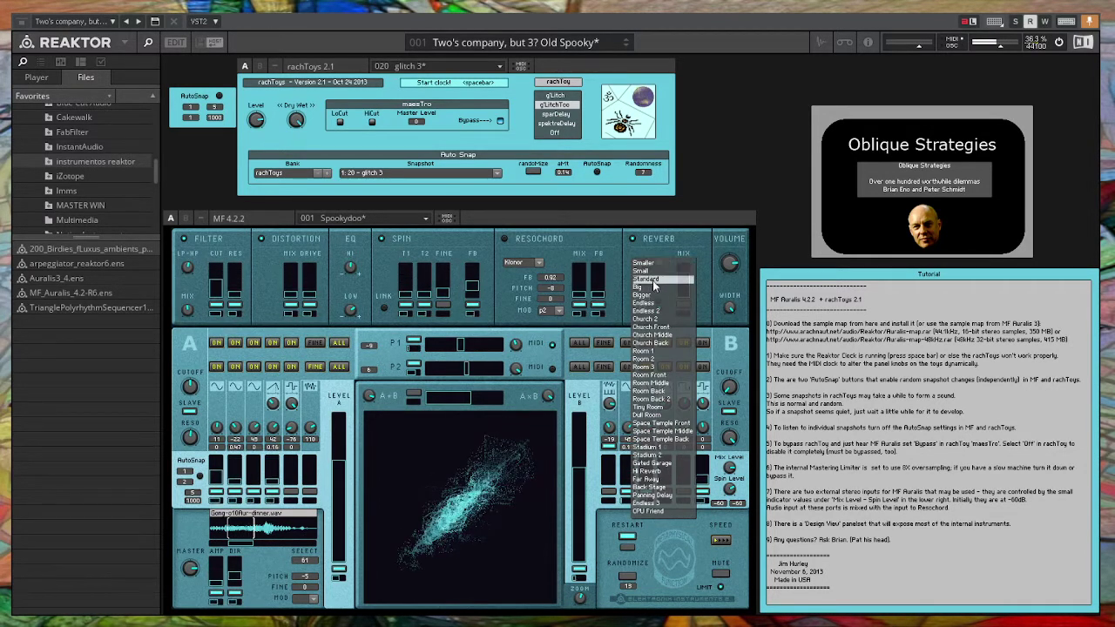
click(643, 304)
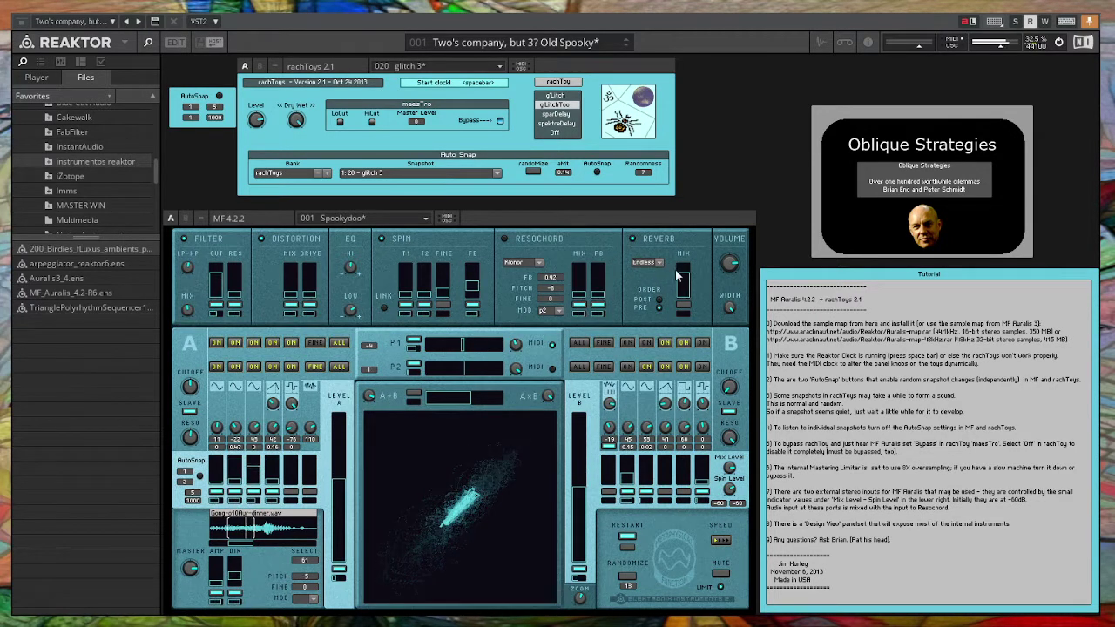
drag(677, 274, 680, 292)
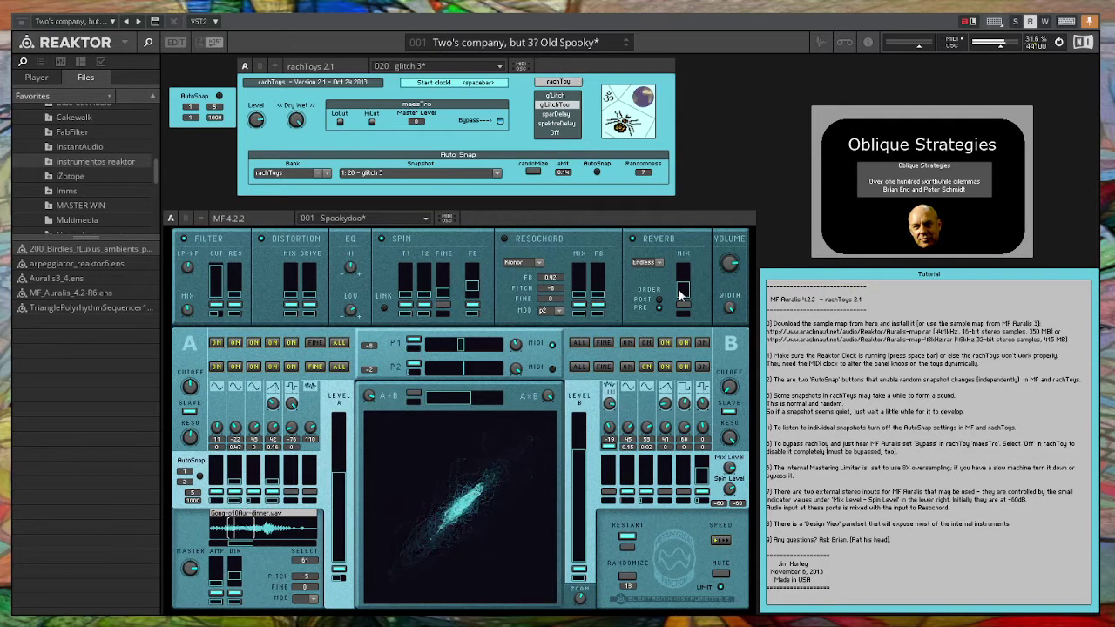
click(655, 262)
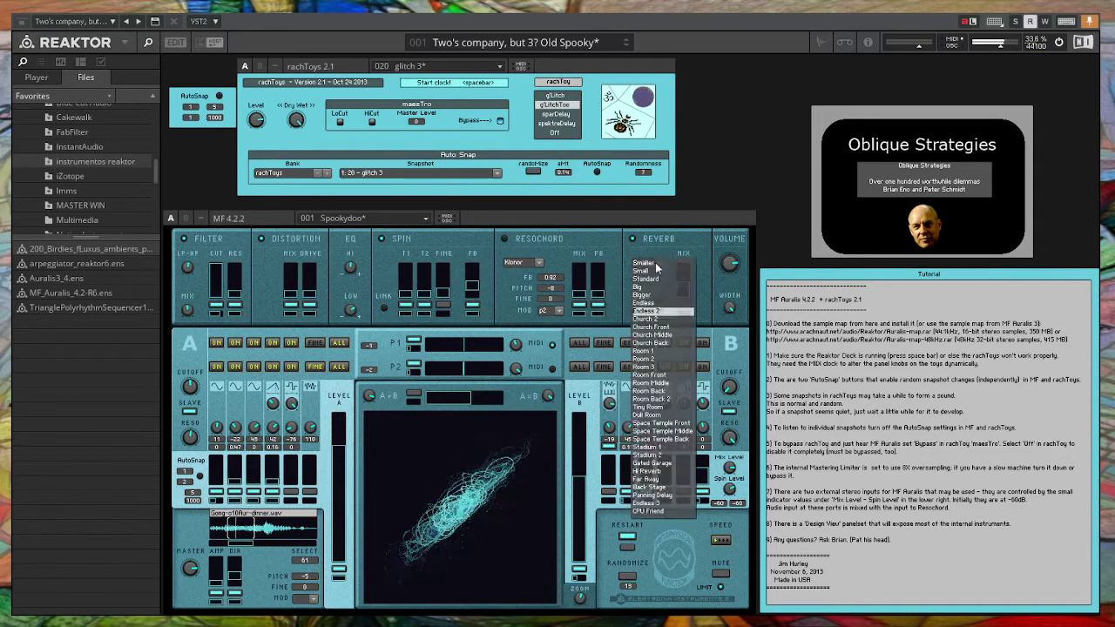
click(656, 268)
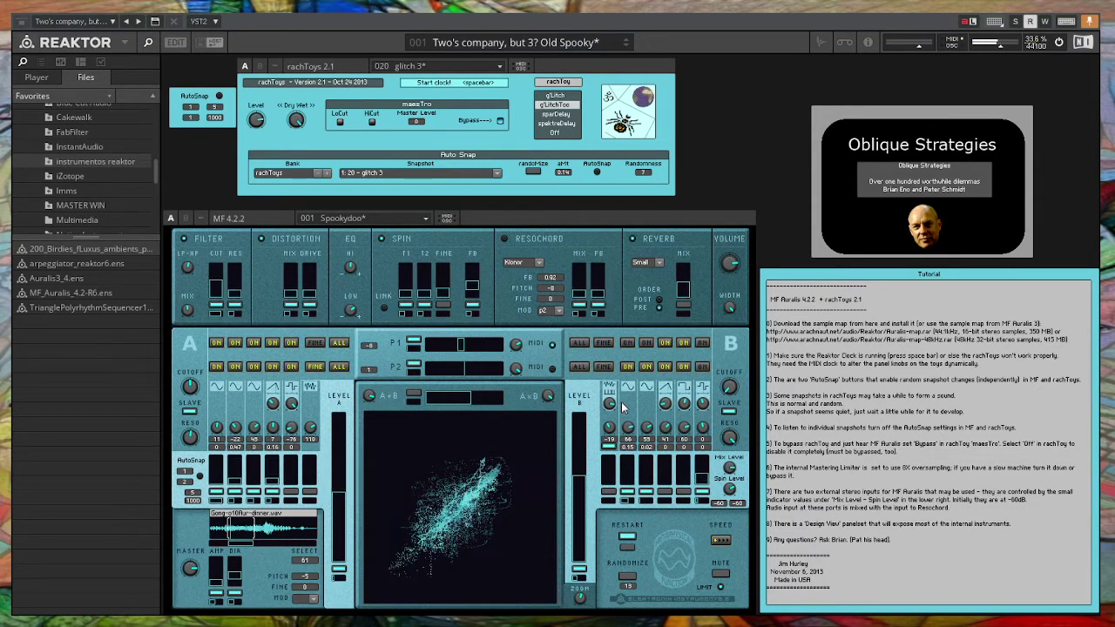
- Raise the pitch of section B's second oscillator to 112 and set the reverb to a Space Temple type with an adjusted mix
drag(627, 427, 627, 377)
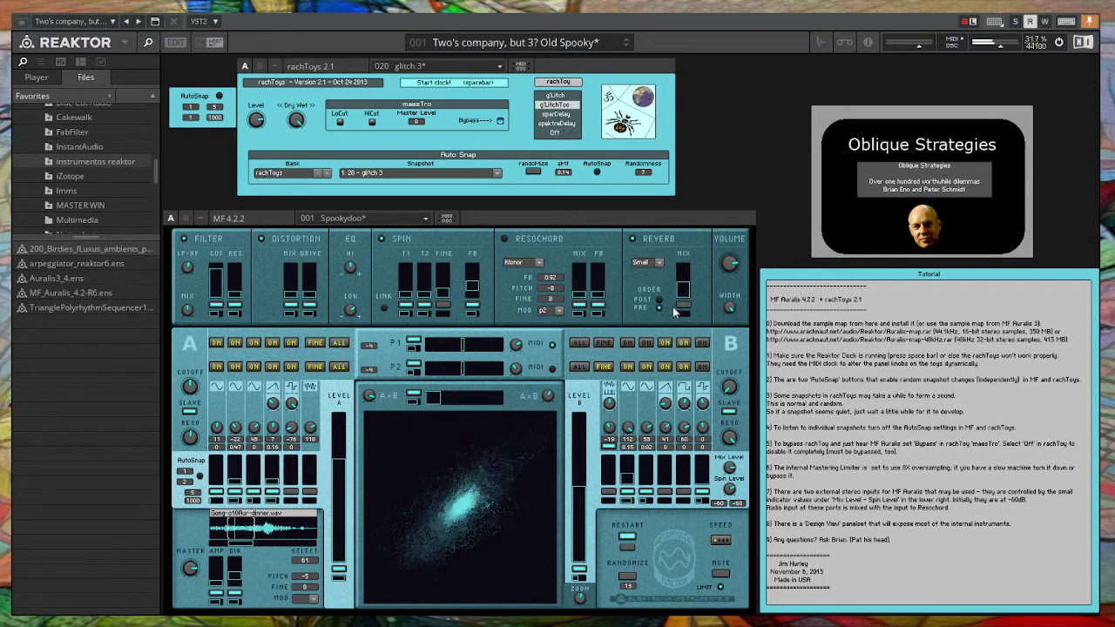
drag(683, 283, 684, 298)
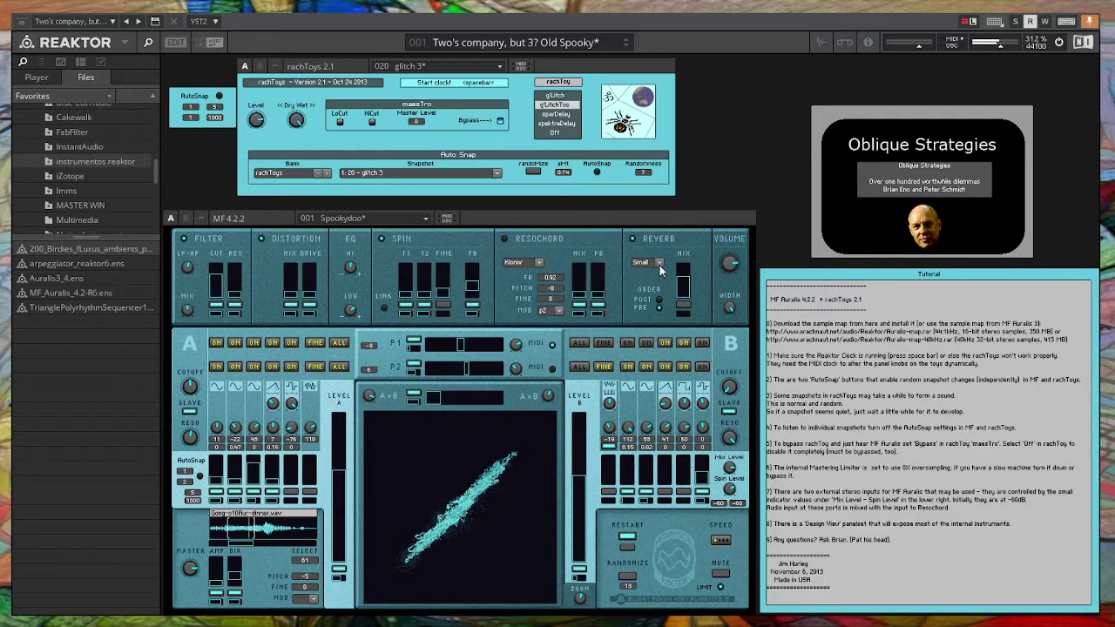
click(659, 263)
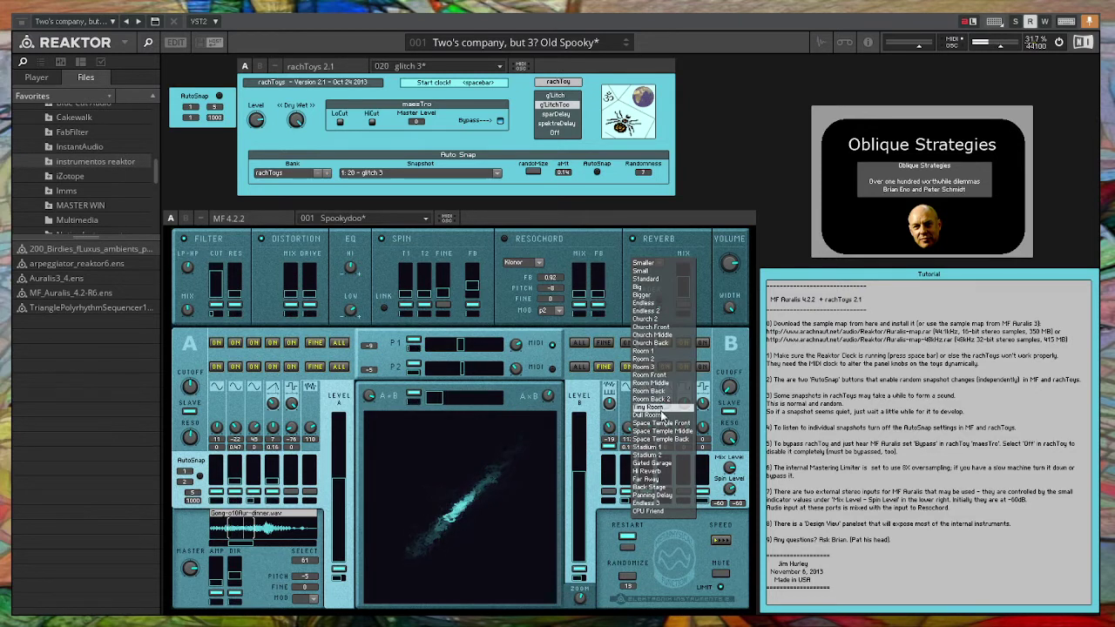
click(671, 427)
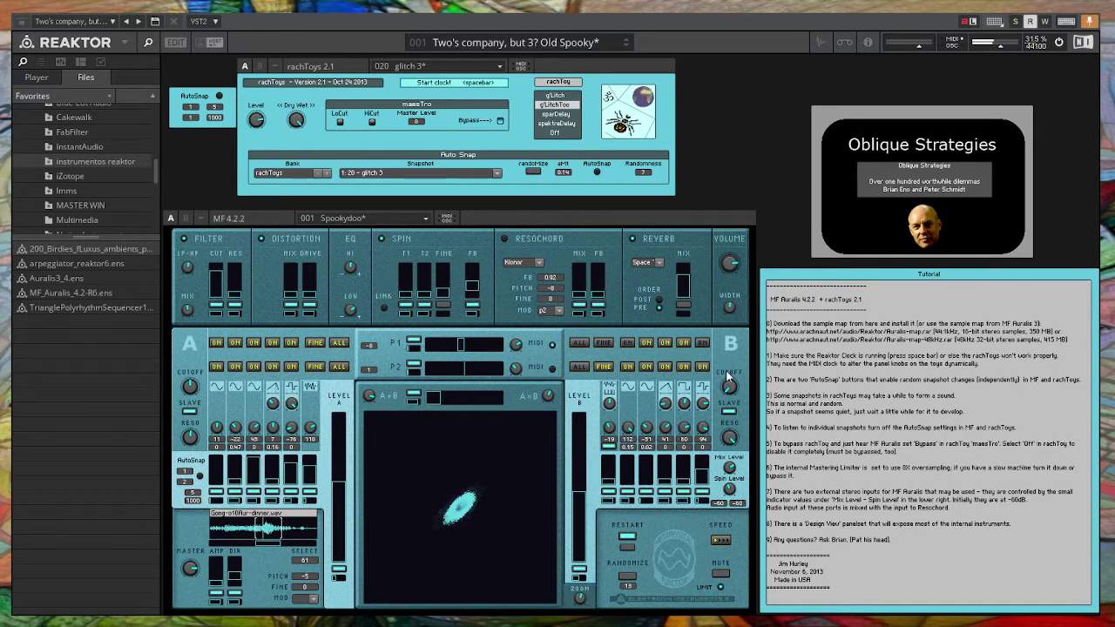
- Set the Resochord chord preset to J. Brown and randomize the MF synth's parameters
click(537, 263)
click(516, 303)
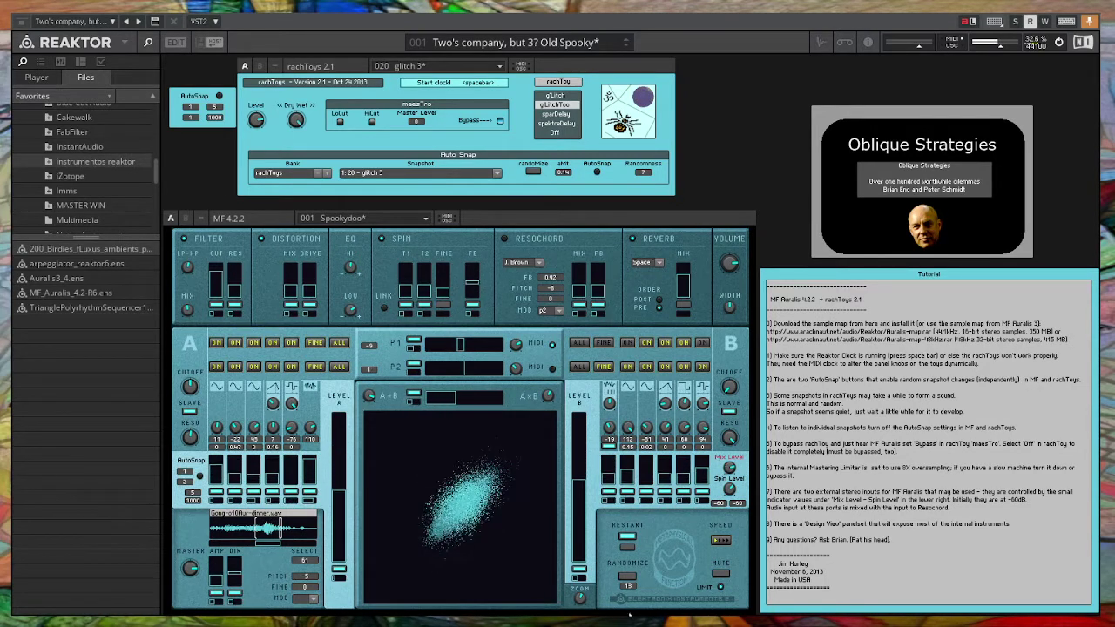
click(625, 579)
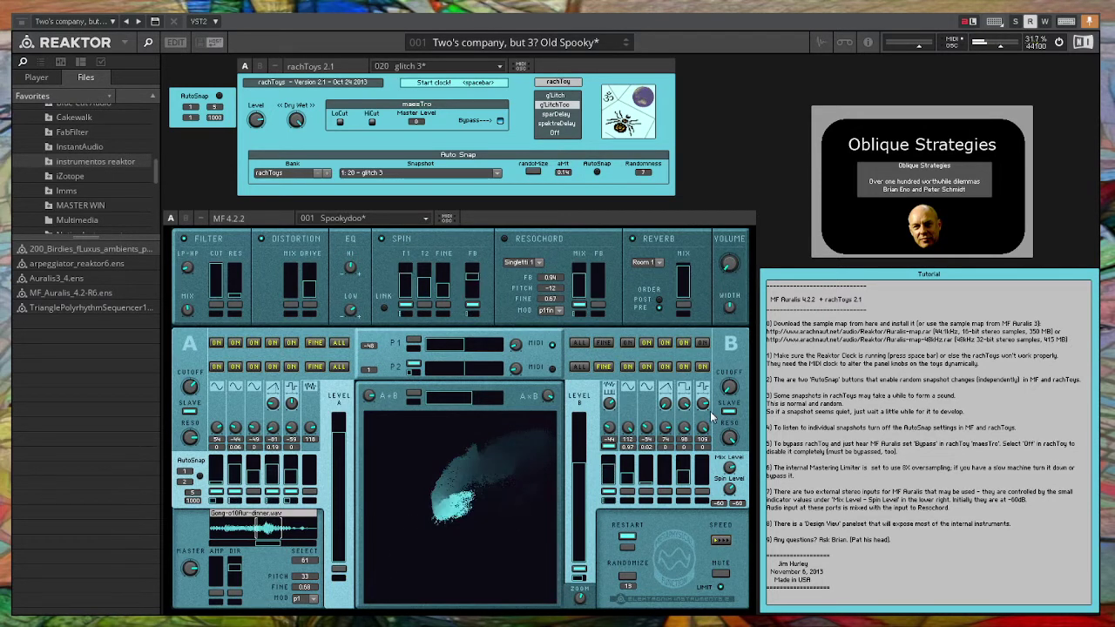
- Load the ensemble snapshot "hadronic influx Metallic texture"
click(488, 45)
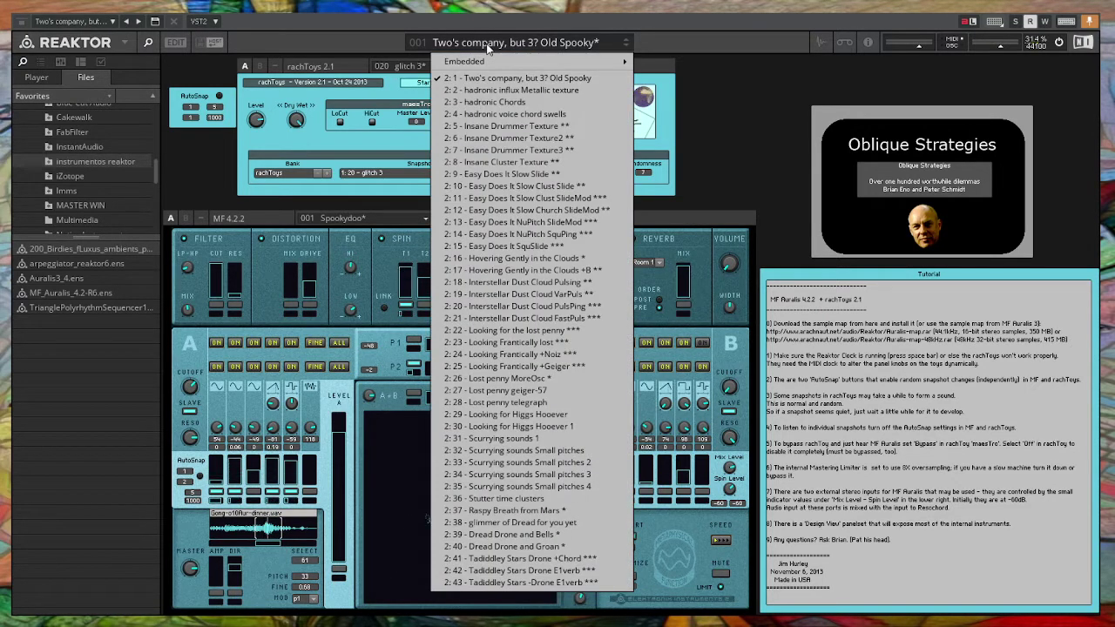
click(487, 91)
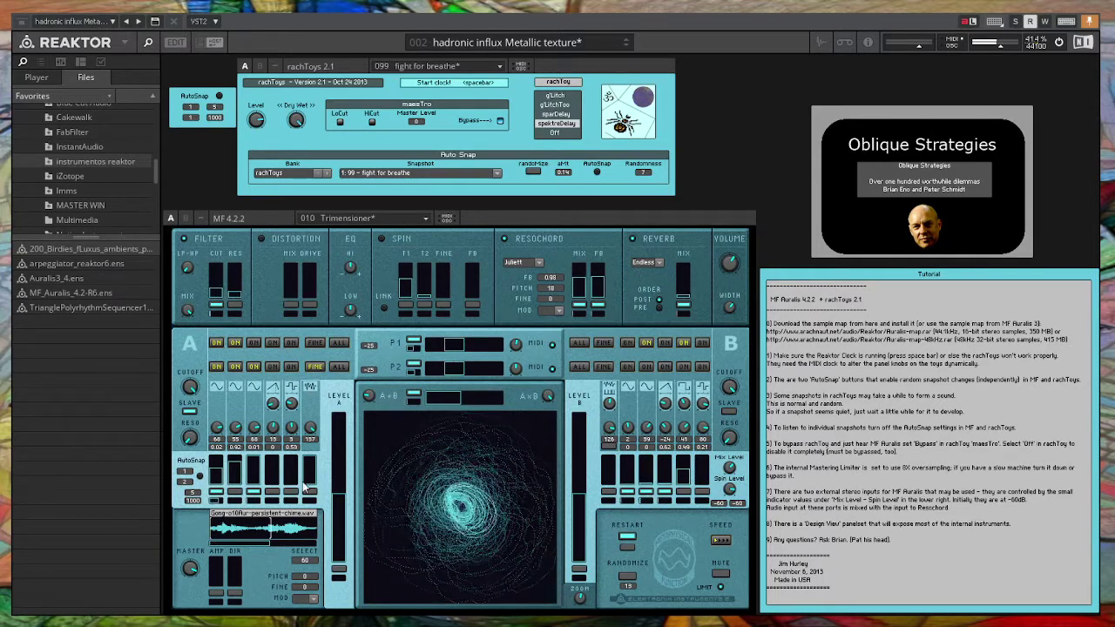
- Turn on Spin with modulation of its T2 and FINE, and adjust the Distortion mix
click(381, 238)
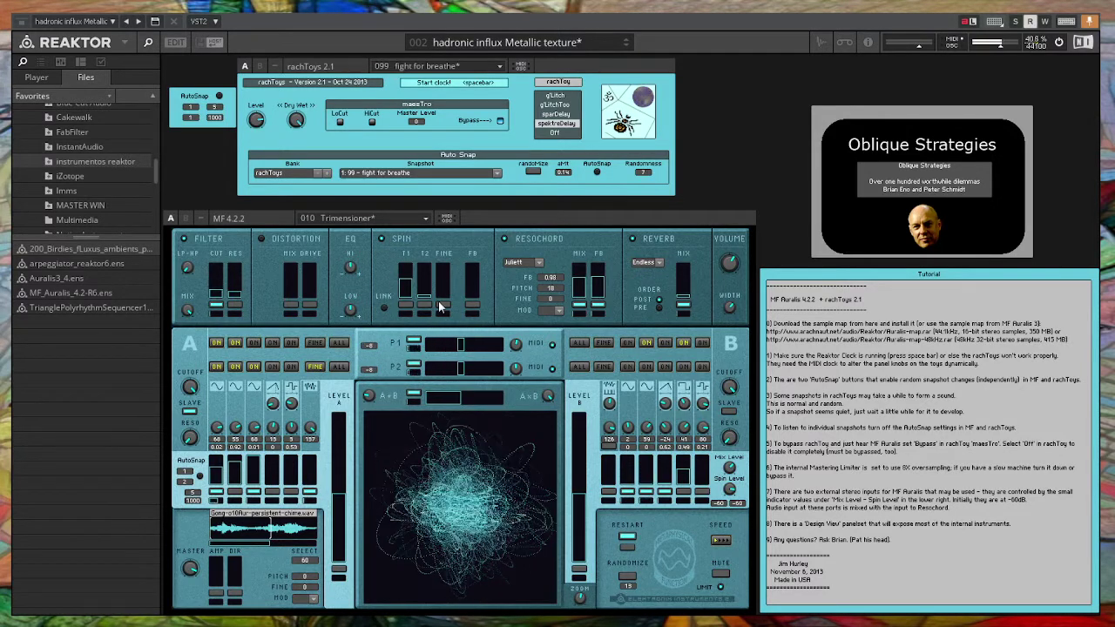
drag(427, 301, 429, 308)
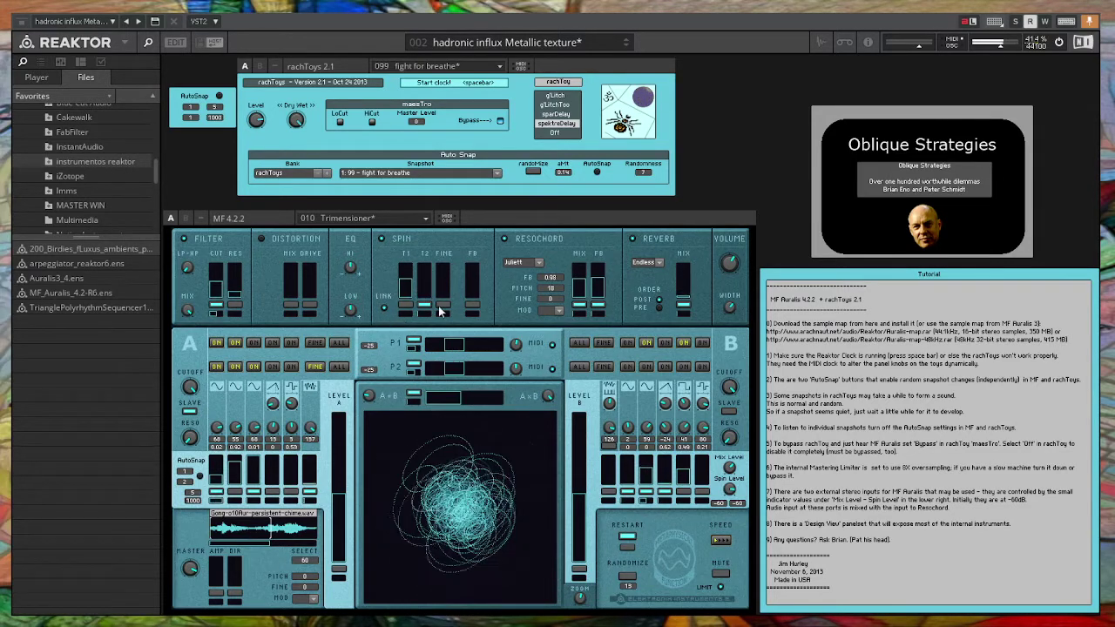
click(444, 309)
drag(443, 310, 446, 317)
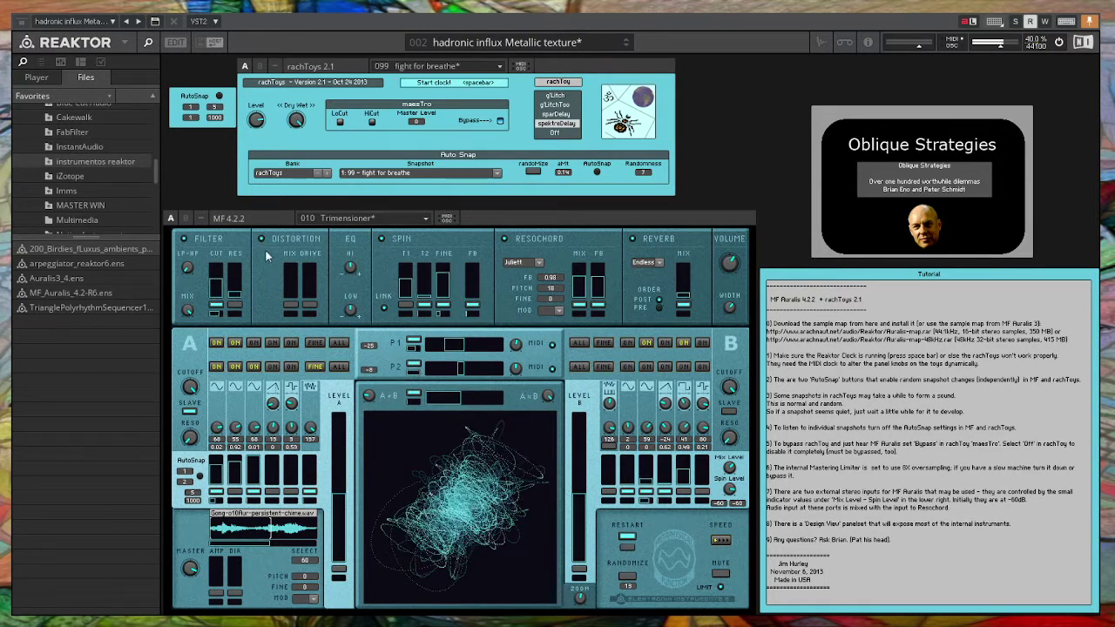
drag(293, 292, 293, 303)
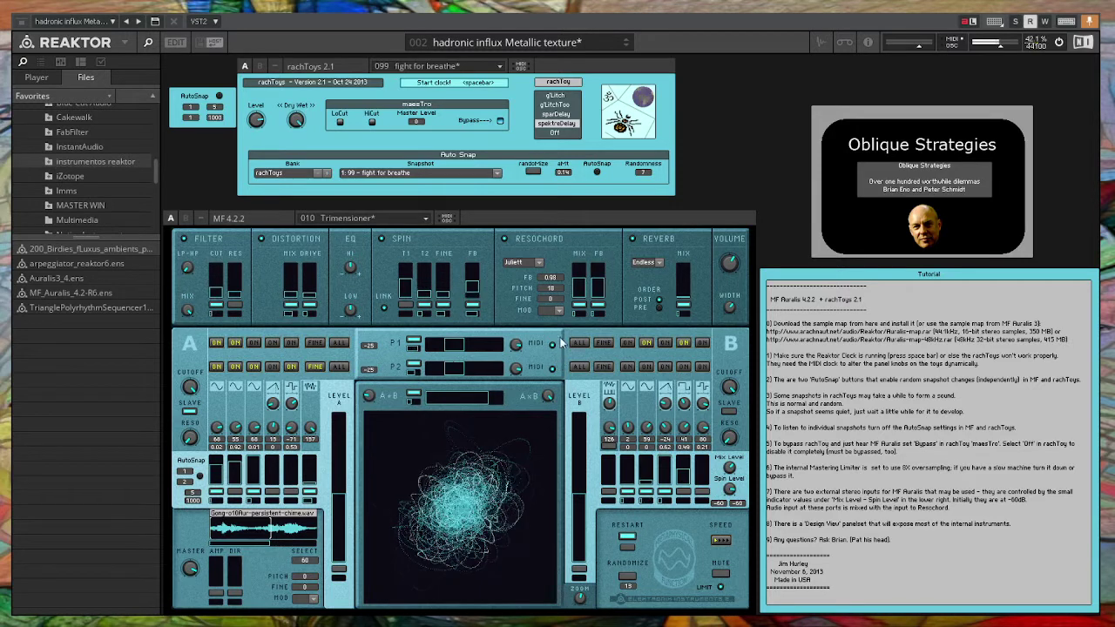
- Set the Resochord chord preset to Restor and the reverb type to Bigger
click(539, 262)
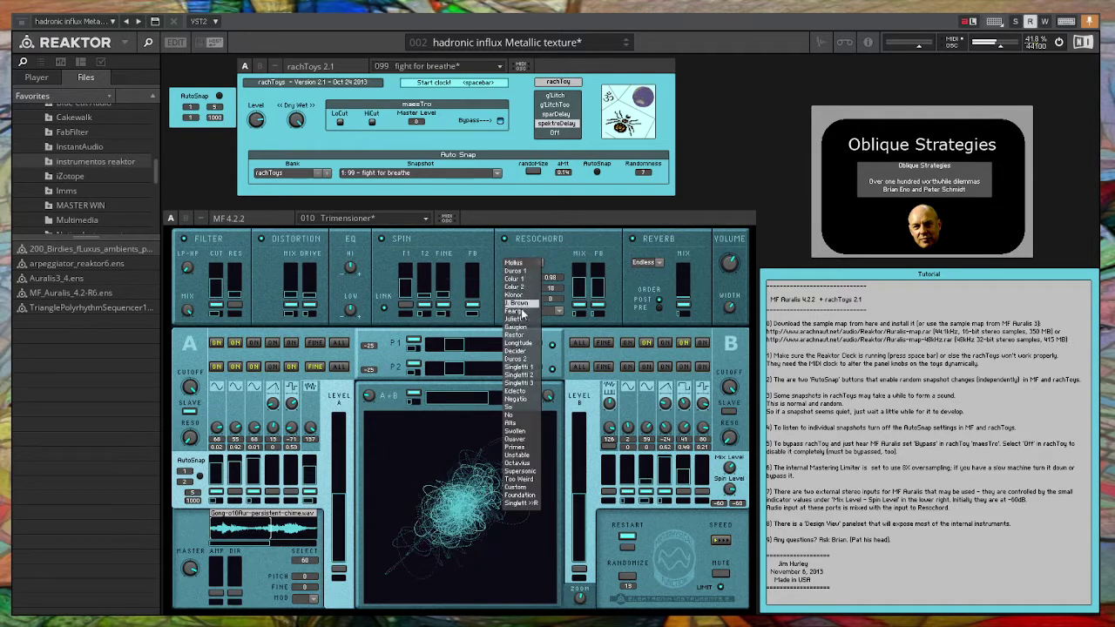
click(519, 335)
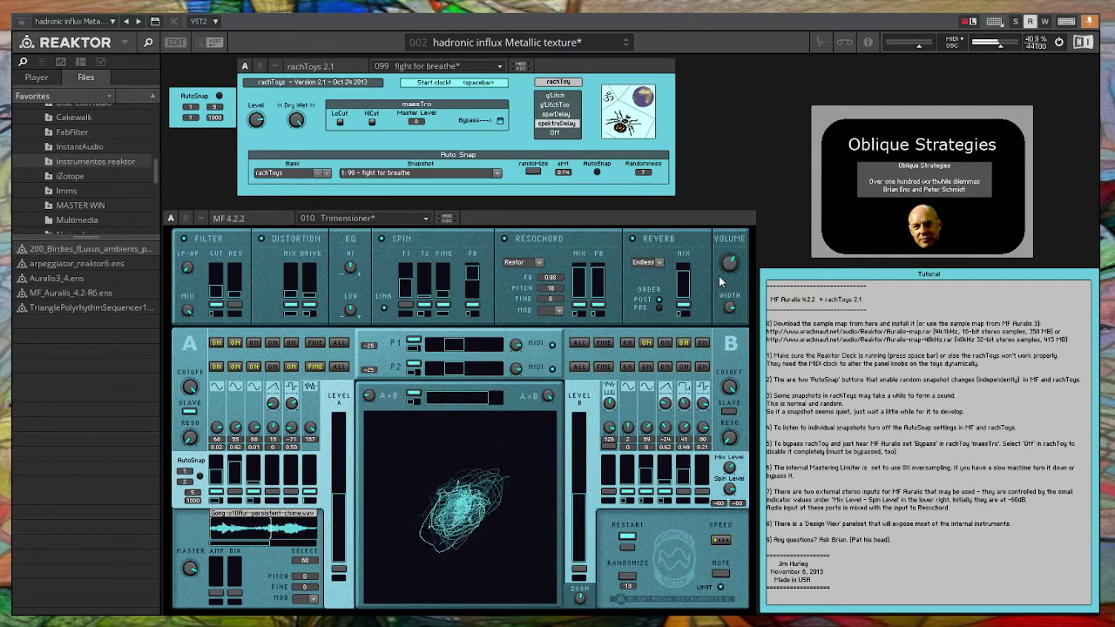
click(661, 266)
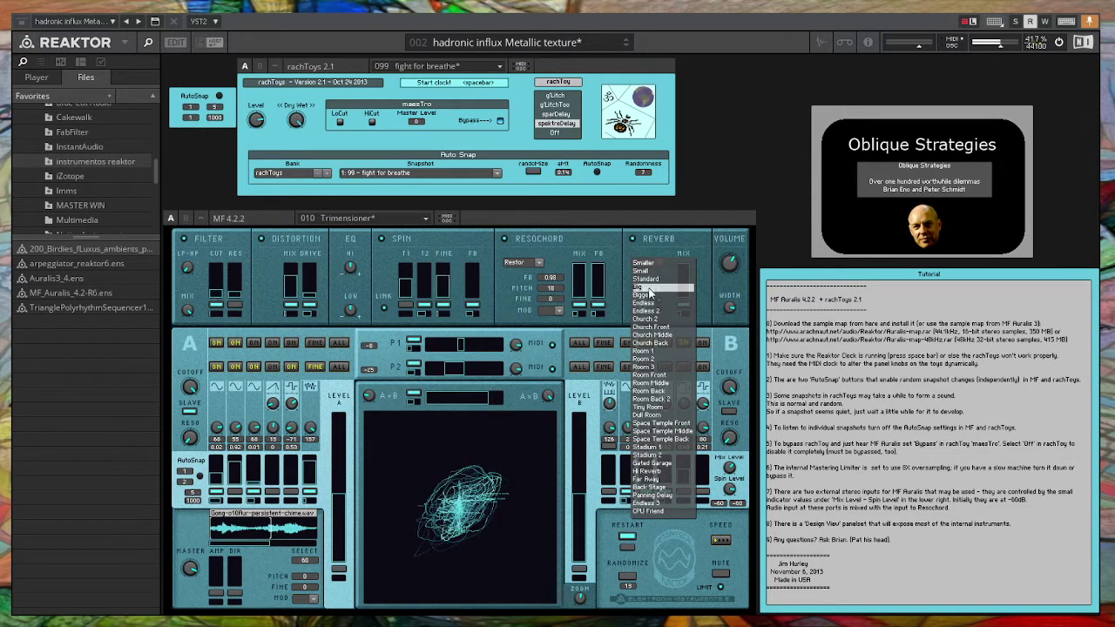
click(646, 298)
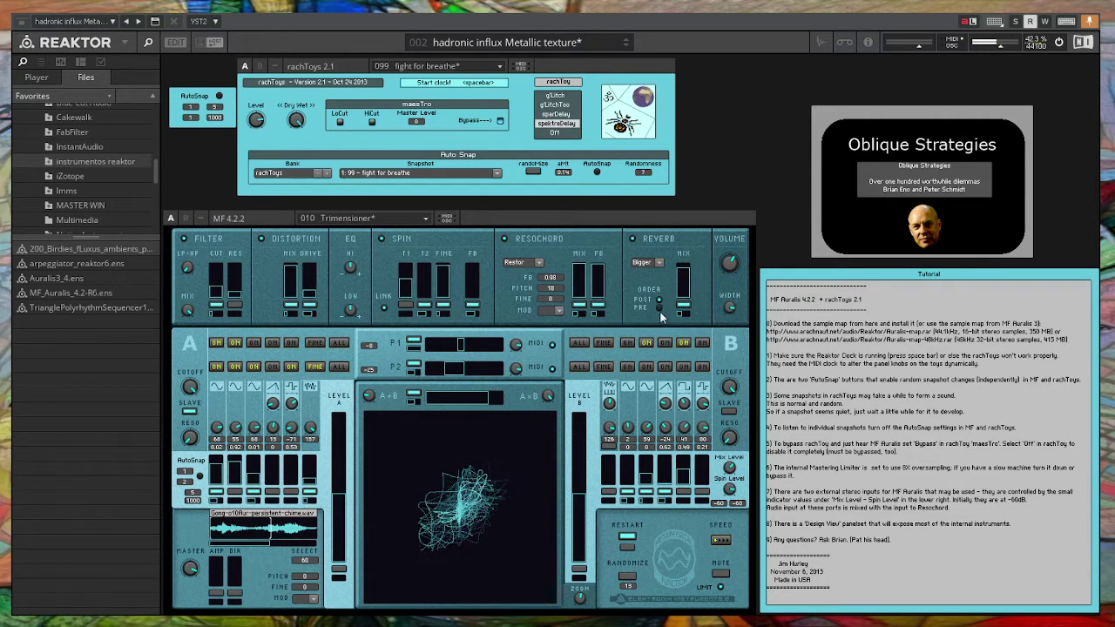
- Set the Resochord modulation source to p1 and load the ensemble snapshot "hadronic Chords"
click(558, 310)
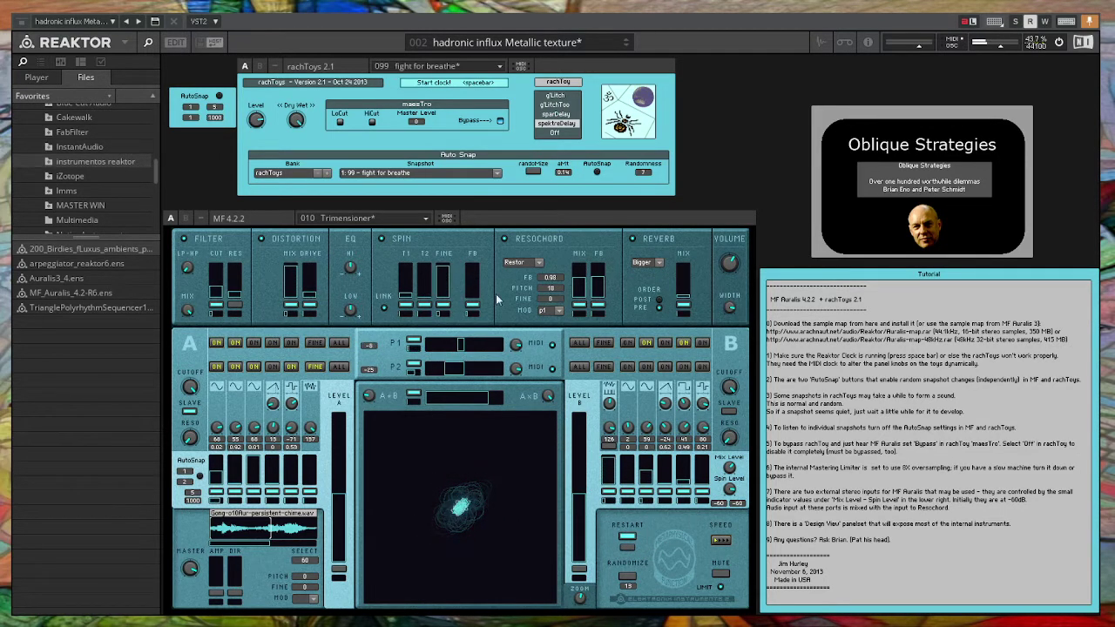
click(492, 50)
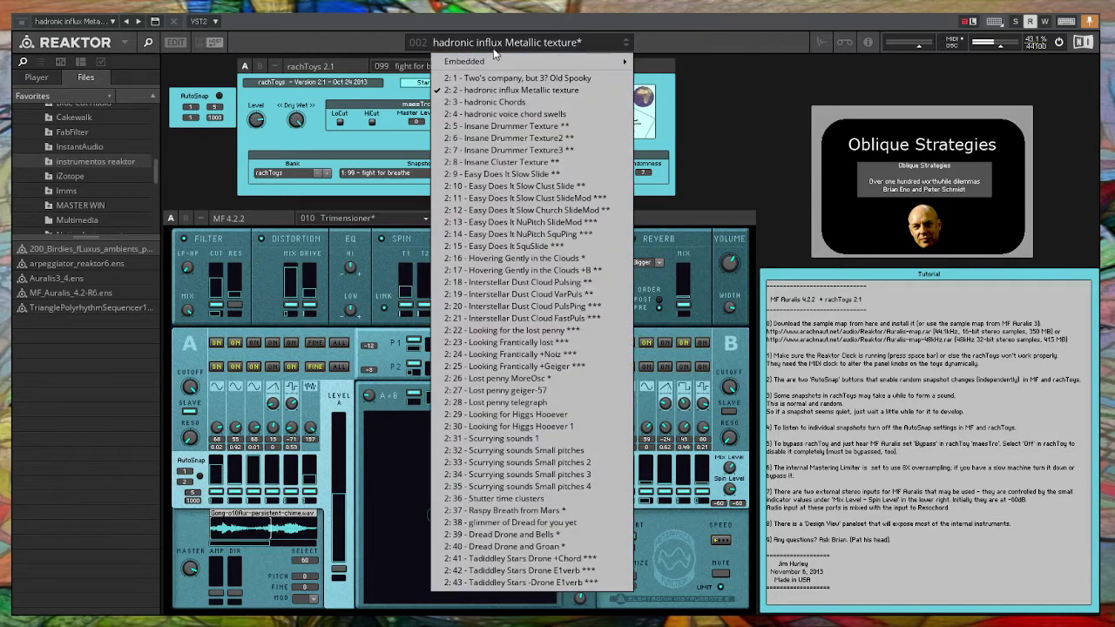
click(495, 102)
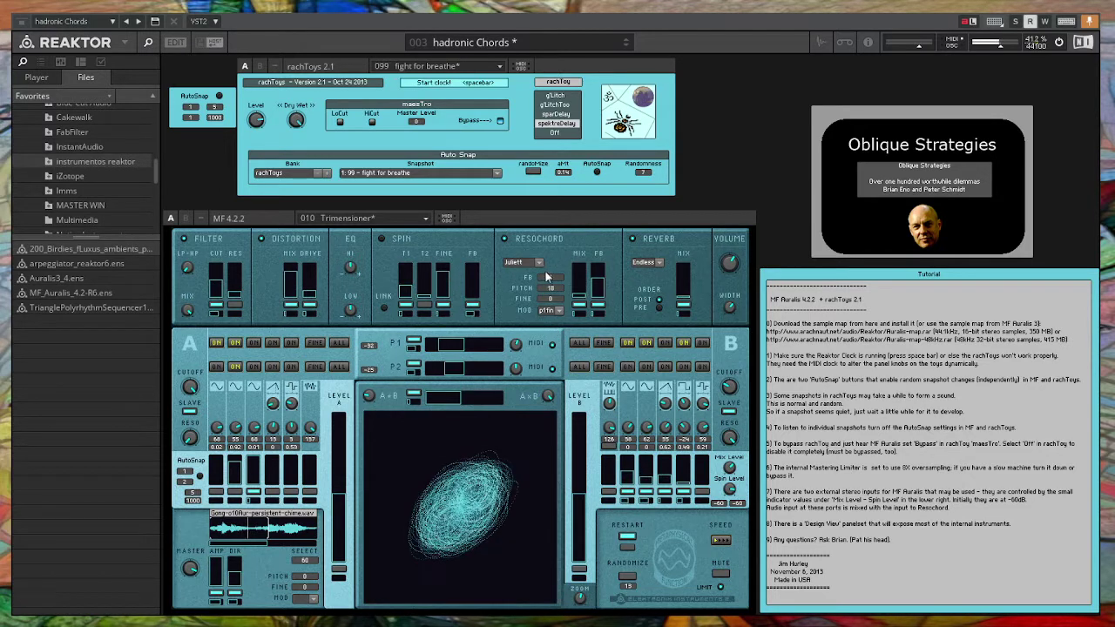
- Set the Resochord chord preset to Duros 1 with a feedback of 0.95 and a pitch of 24
drag(550, 277, 551, 307)
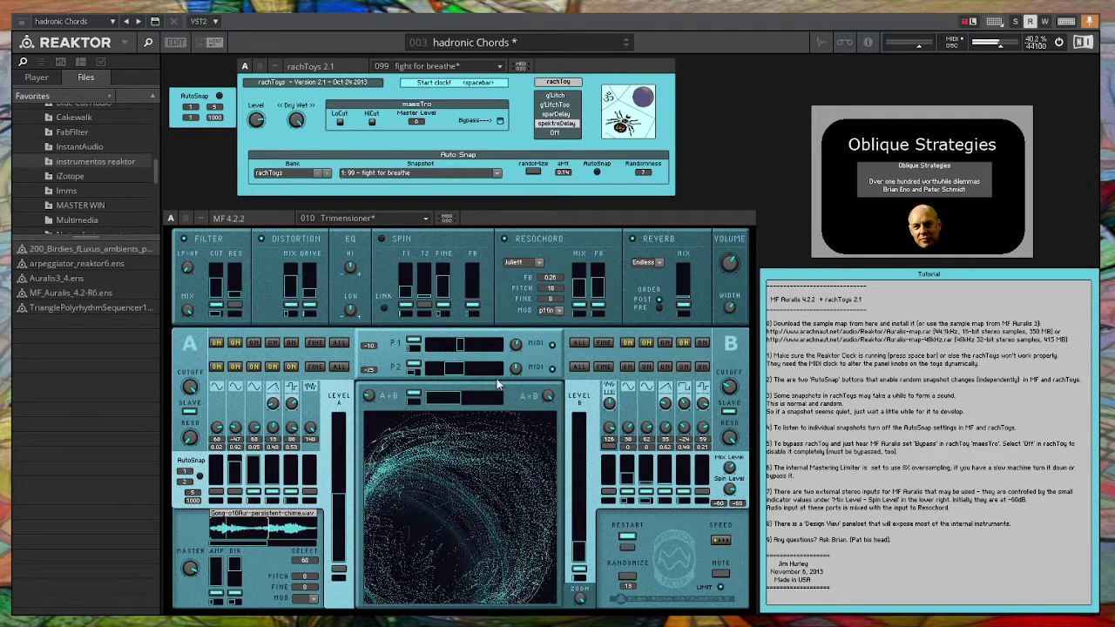
click(534, 262)
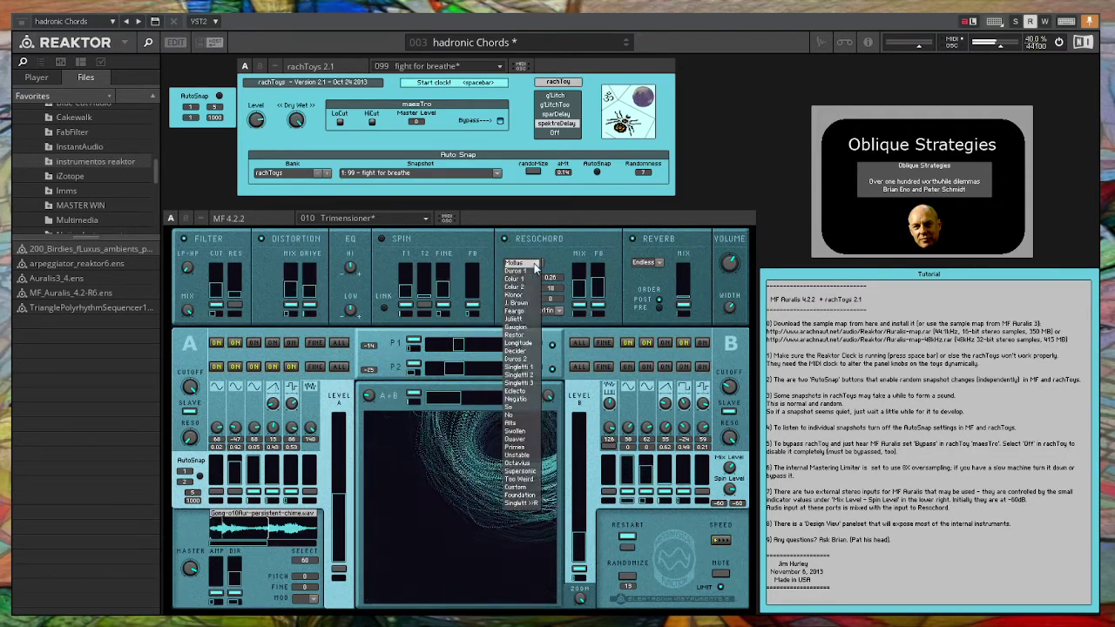
click(528, 271)
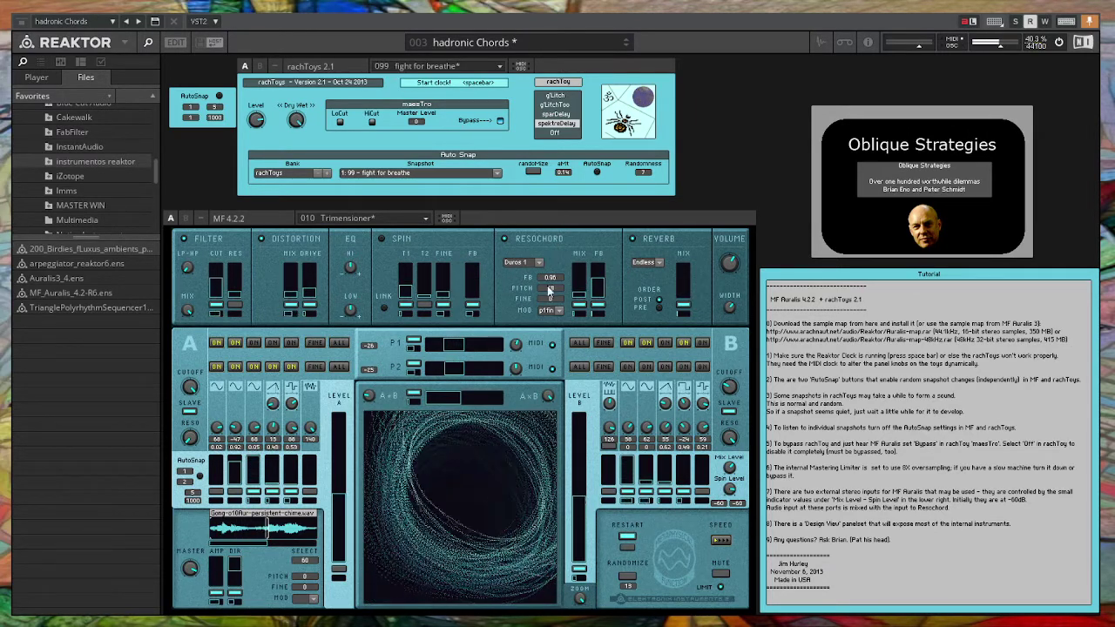
drag(549, 289, 545, 210)
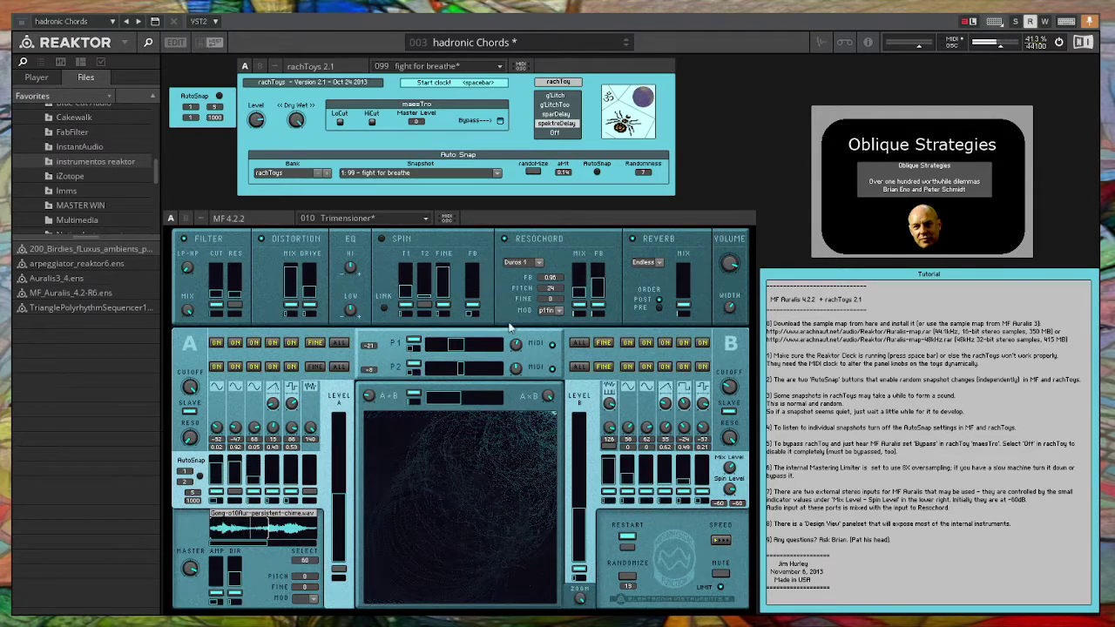
- Set the Resochord chord preset to Klonor and try the reverb order PRE before returning it to POST
click(538, 262)
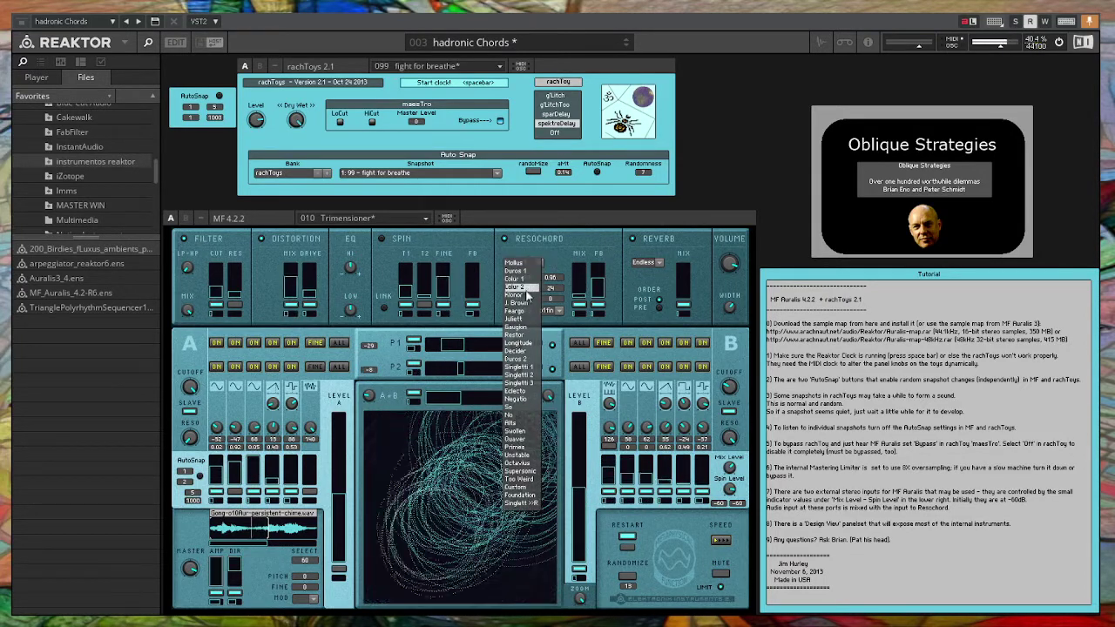
click(526, 296)
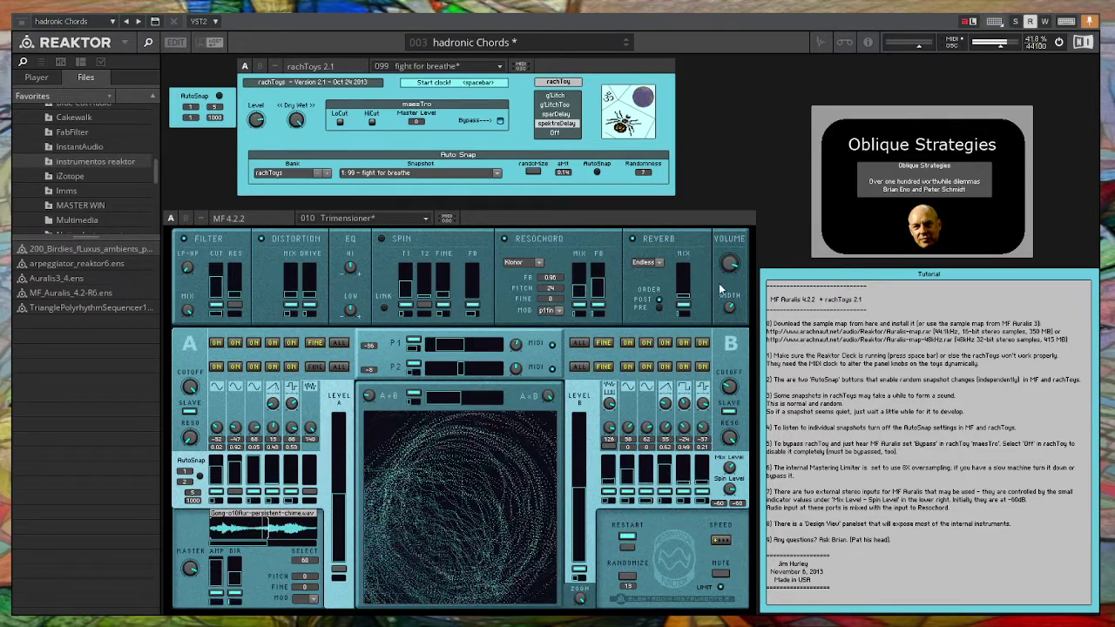
click(659, 308)
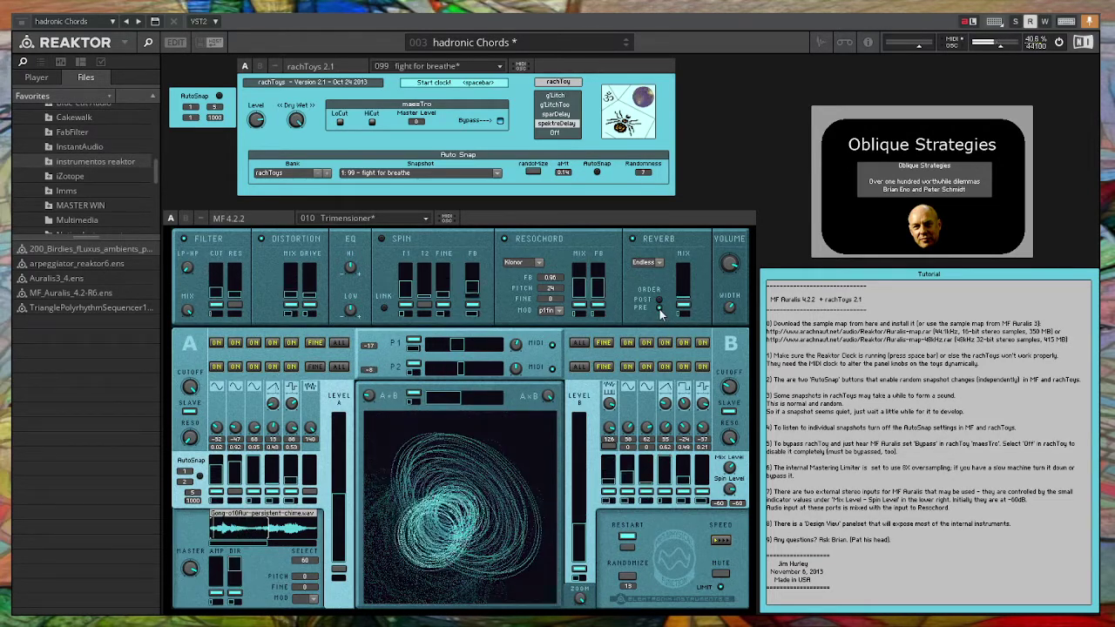
click(660, 300)
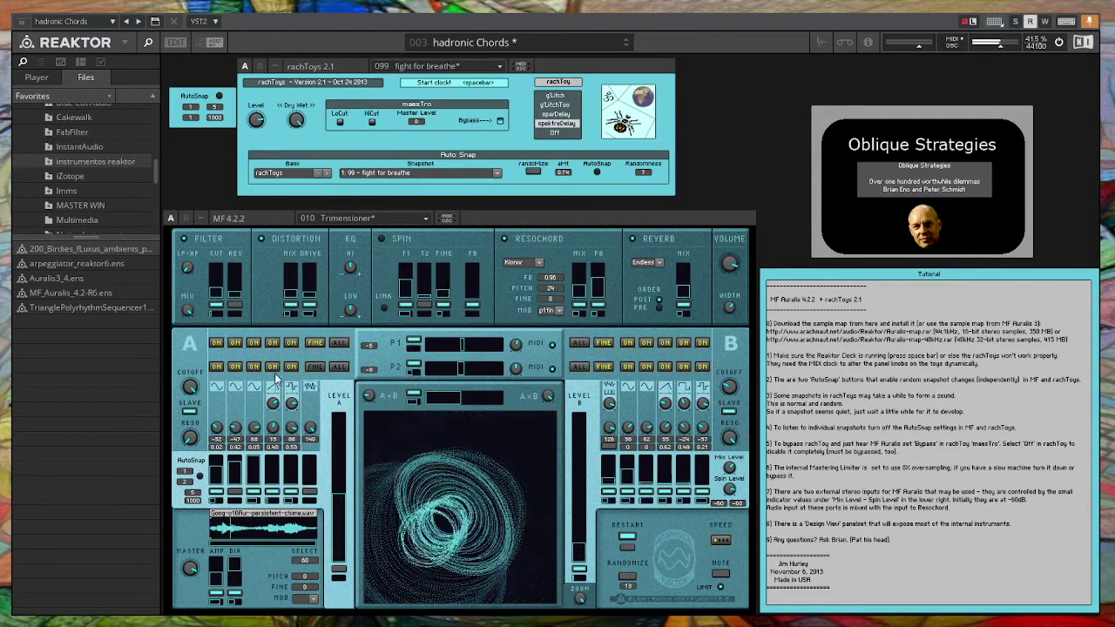
- Set the pitch of bank A's sixth oscillator to 98 and retune the fifth oscillator
drag(314, 422, 315, 441)
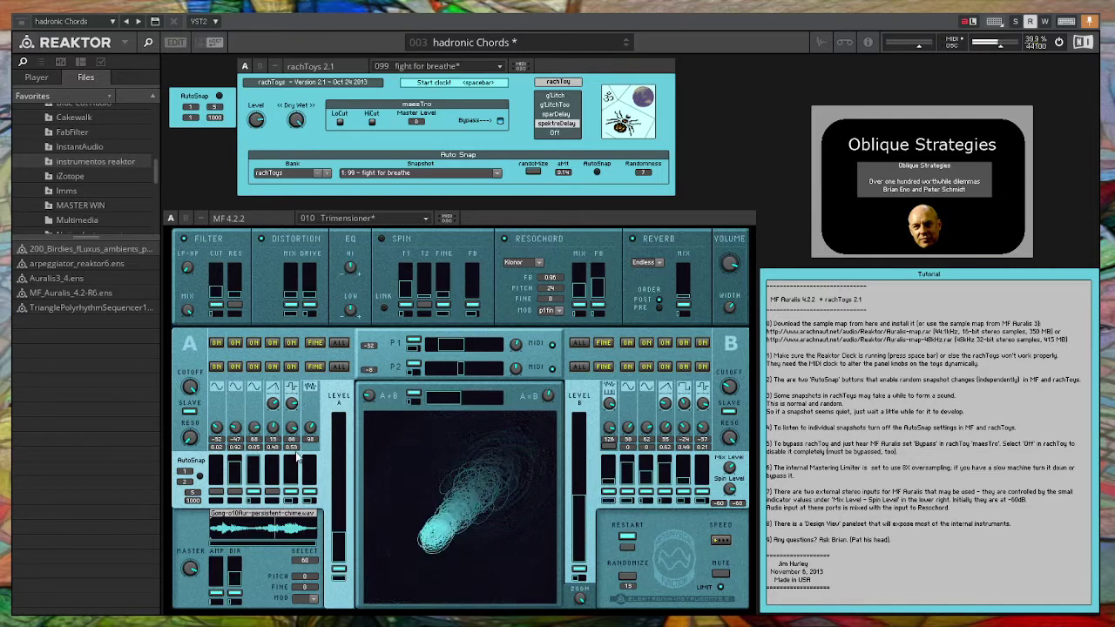
drag(292, 427, 293, 432)
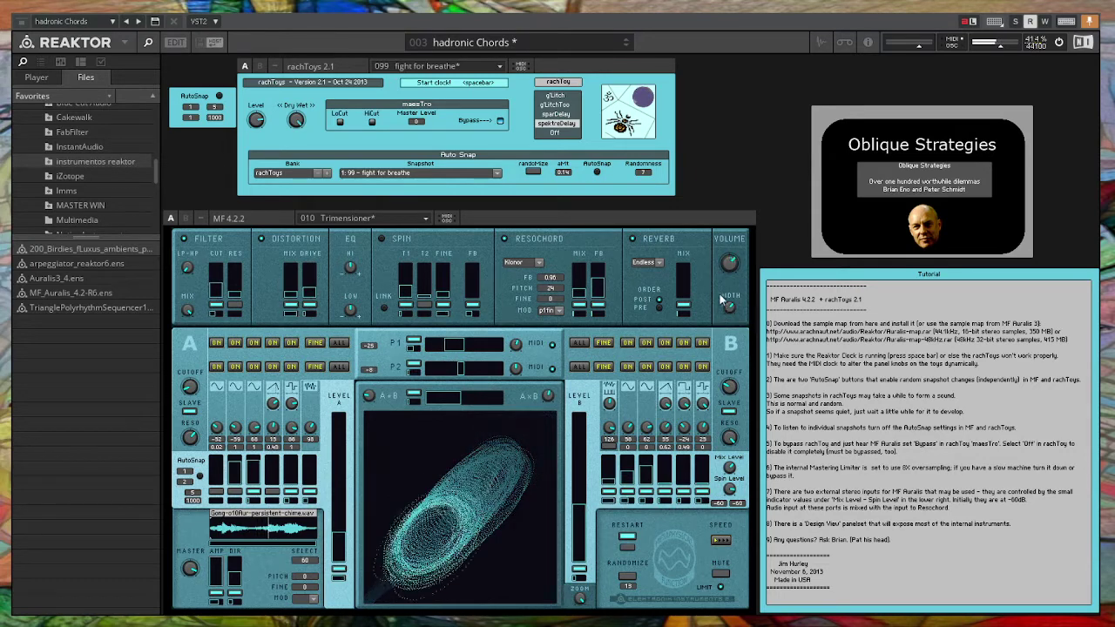
- Load the ensemble snapshot "hadronic voice chord swells" and adjust the Spin feedback and Distortion drive
click(463, 45)
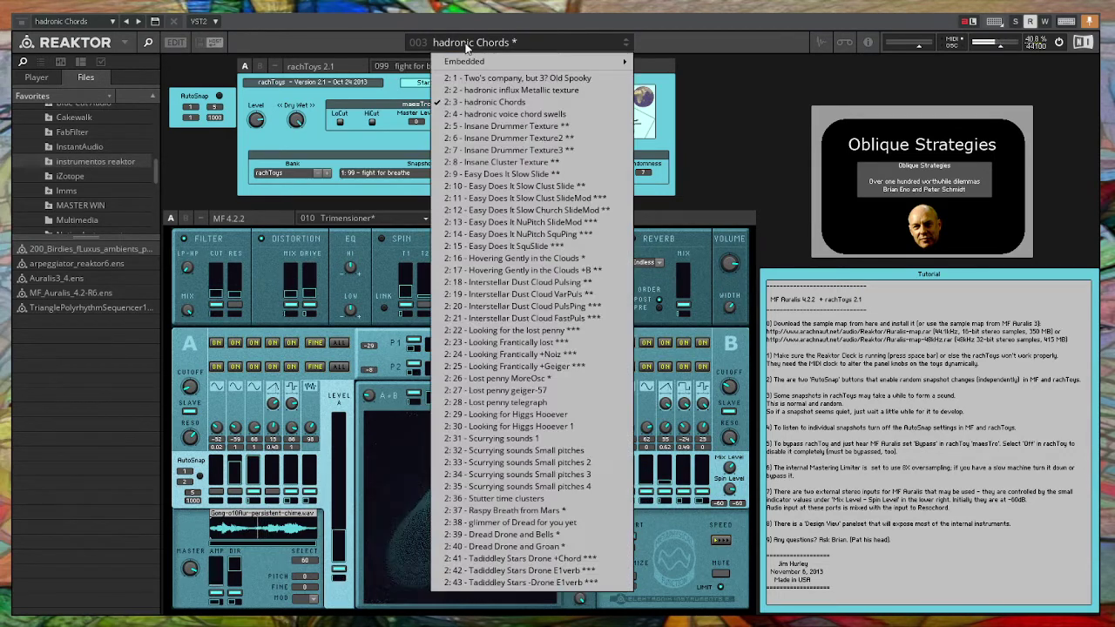
click(478, 120)
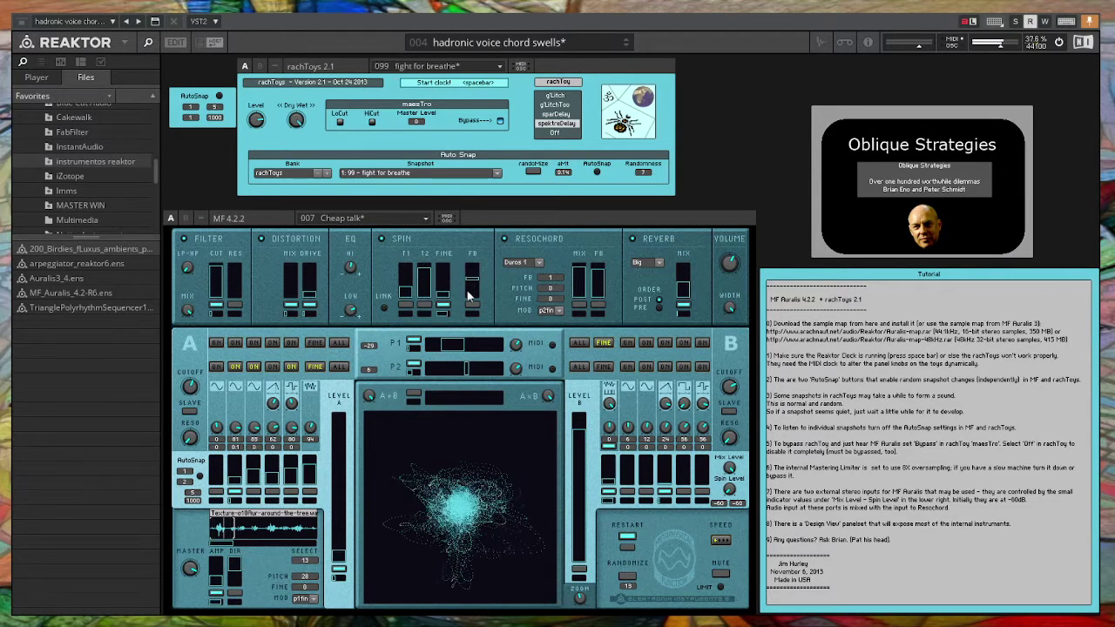
drag(467, 275, 462, 322)
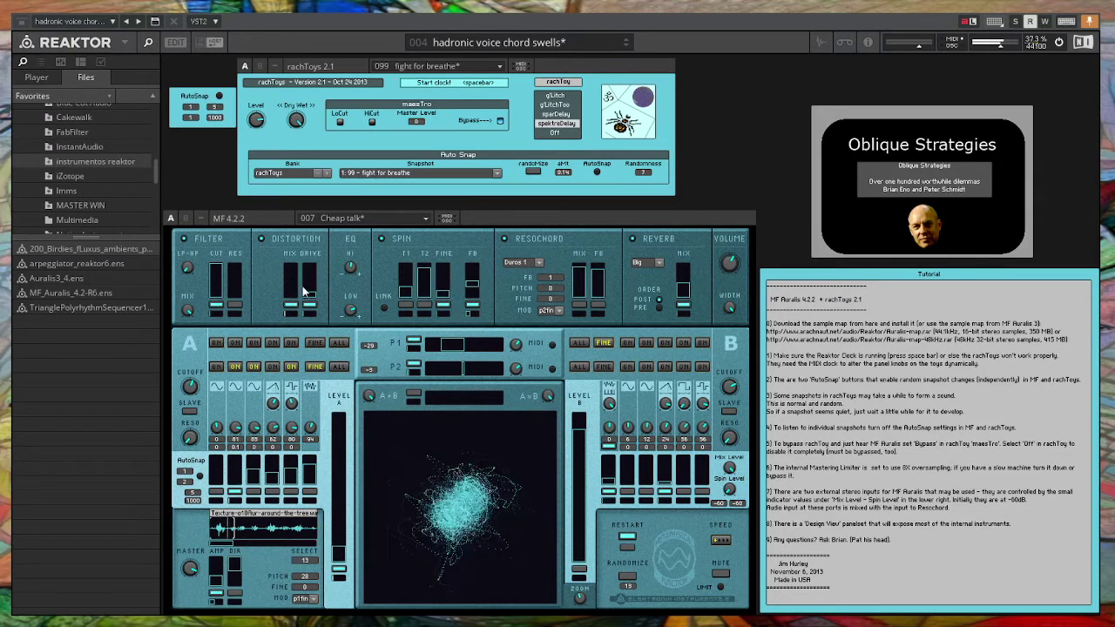
drag(309, 272, 311, 294)
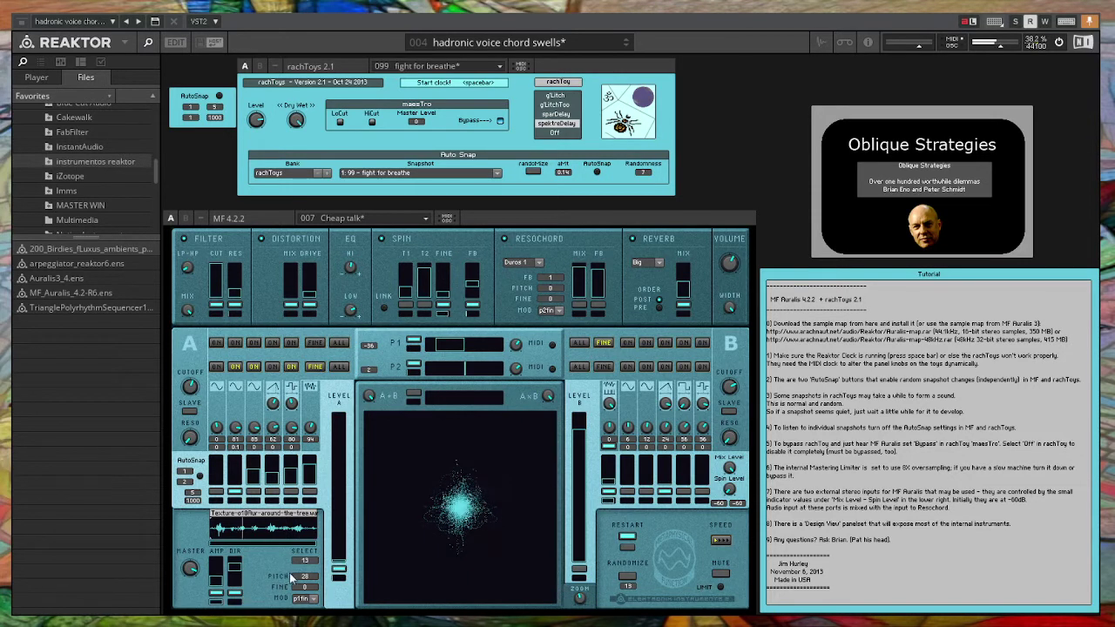
- Select sample 12 in bank A's sample player and set its modulation source to p2
drag(302, 561, 302, 553)
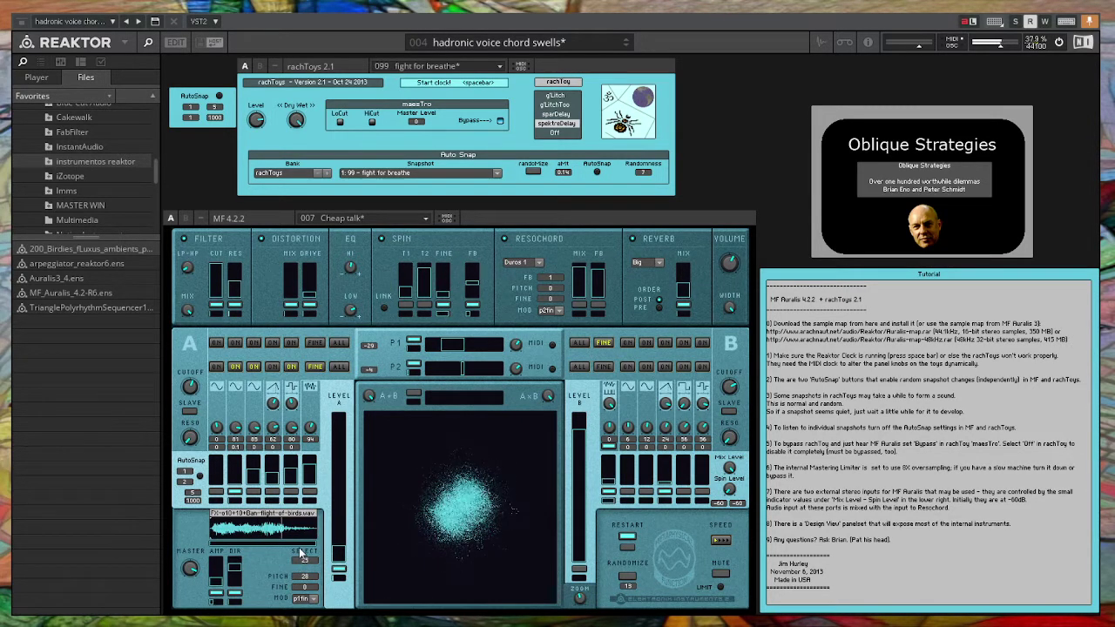
drag(299, 552, 298, 566)
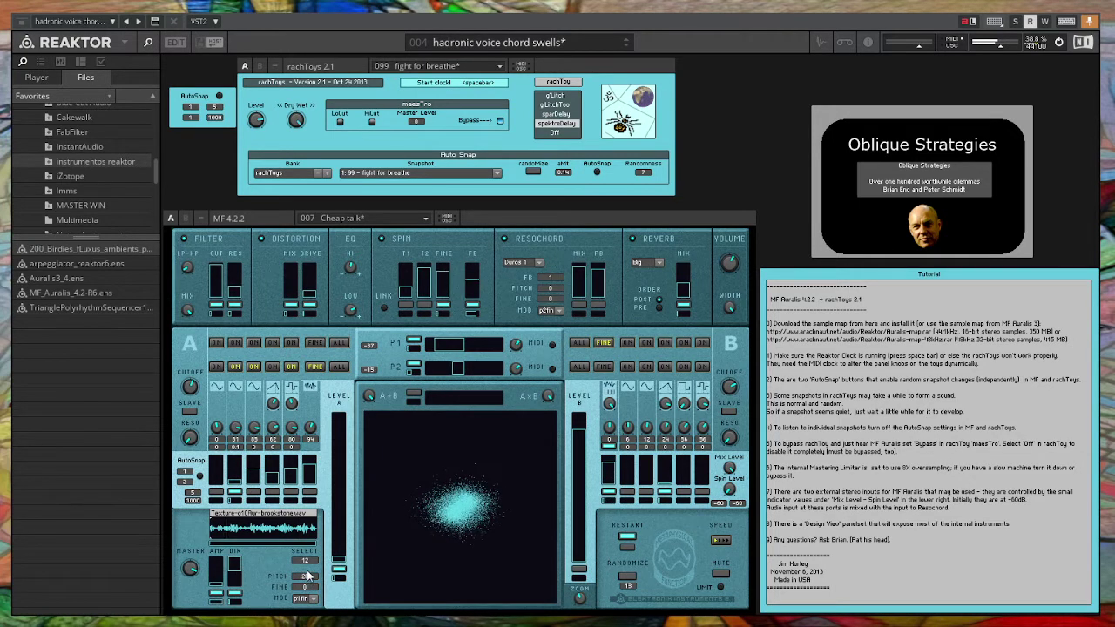
click(312, 599)
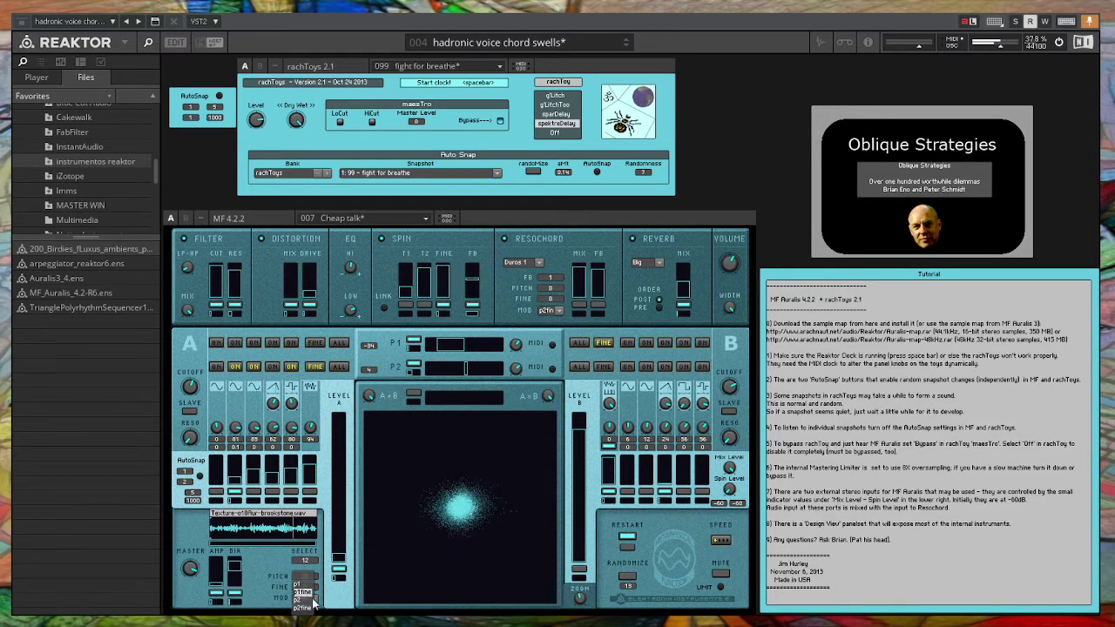
click(303, 600)
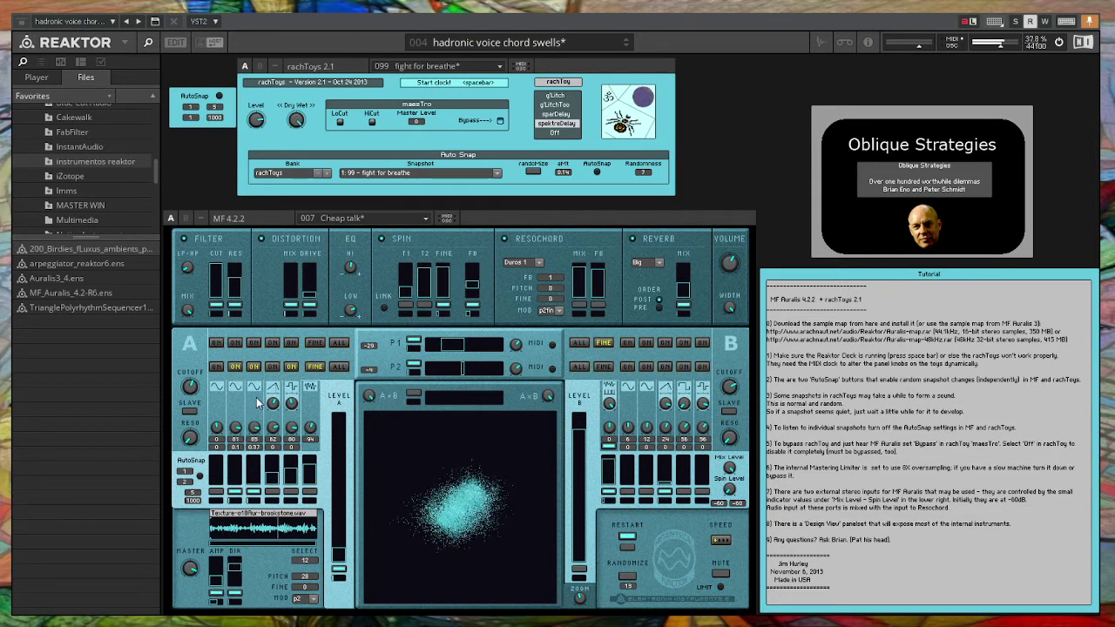
- Retune bank A's third oscillator with a fine value of 0.46 and change the synth's Speed setting
drag(256, 431, 253, 504)
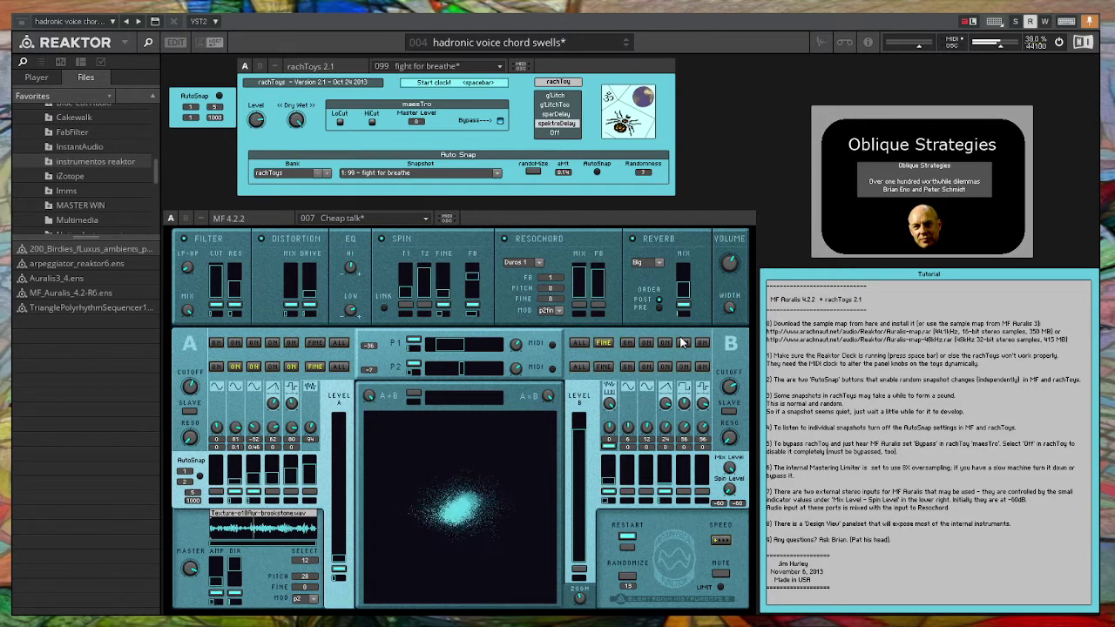
click(719, 540)
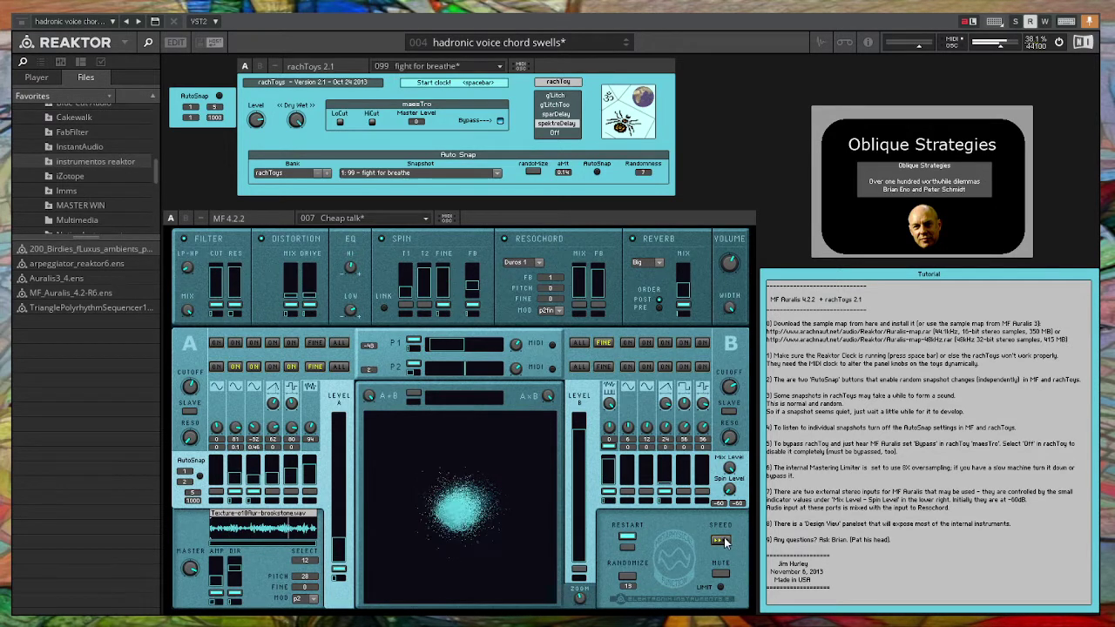
click(720, 540)
click(718, 541)
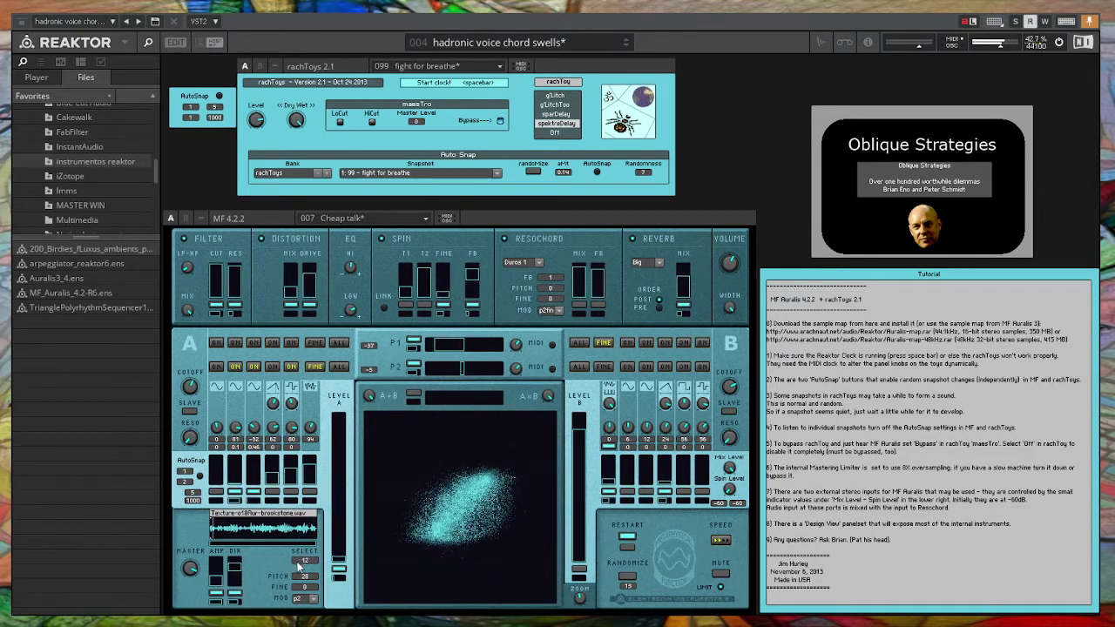
- Select sample 17 in the sample player and set its pitch to 1 and fine tuning to 0.19
drag(304, 569, 304, 560)
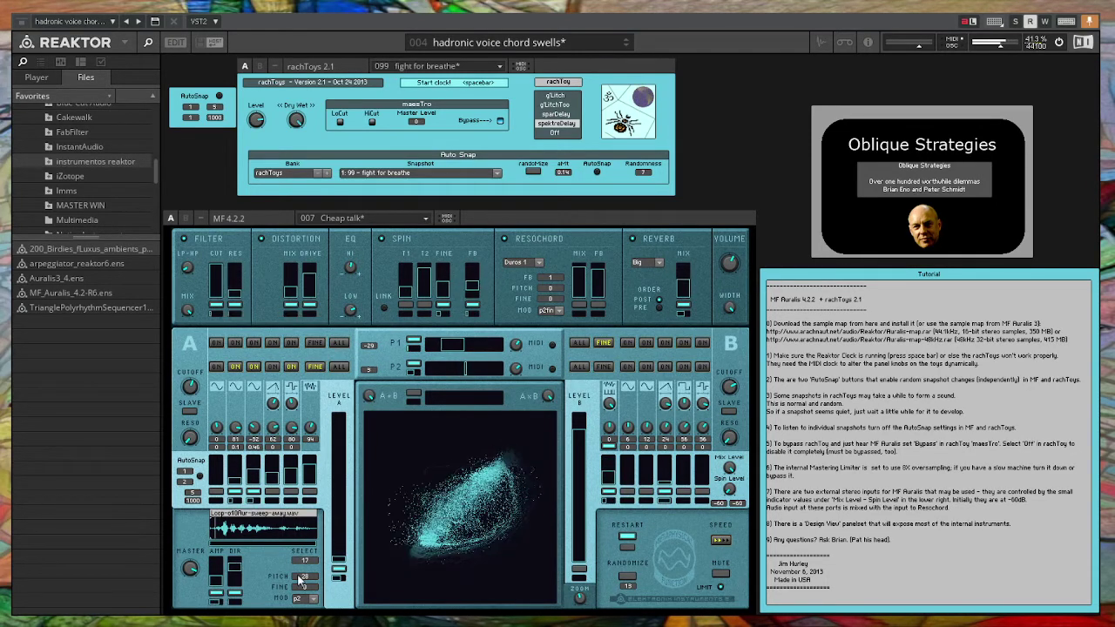
drag(297, 574, 290, 610)
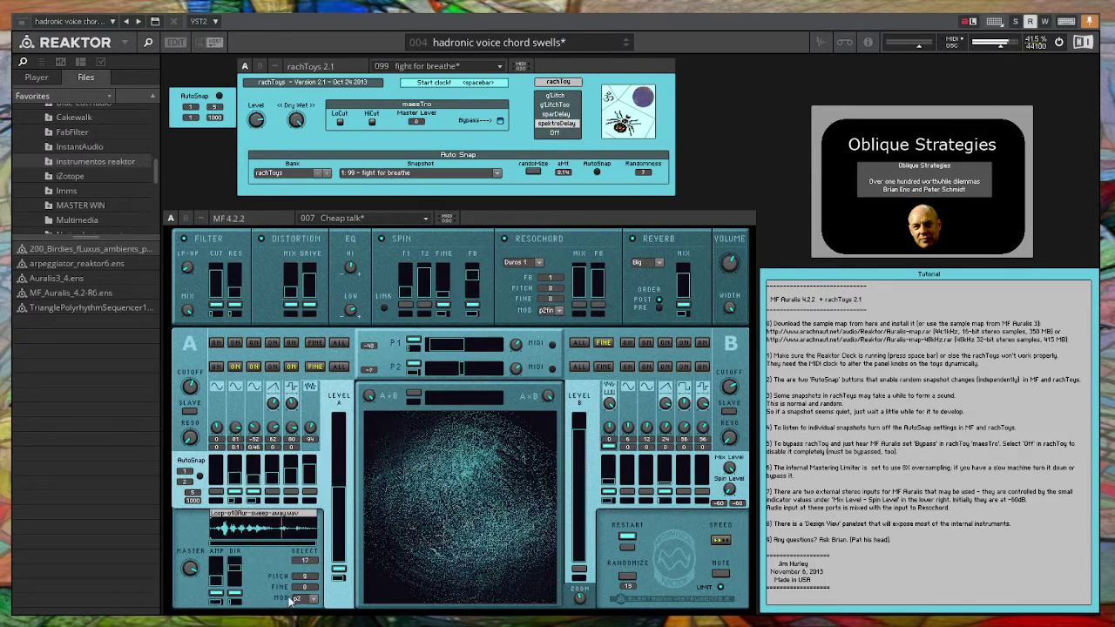
drag(292, 610, 307, 559)
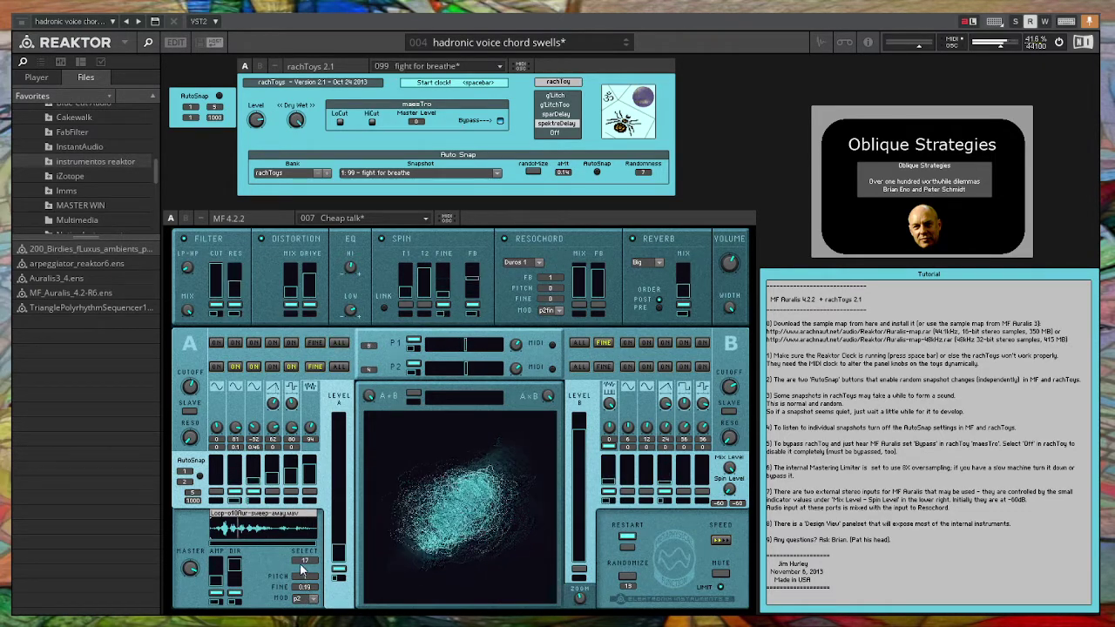
- Try other samples in the sample player, including the rumble, gooky and chuhh sounds and silence.wav
scroll(300, 561, up, 1)
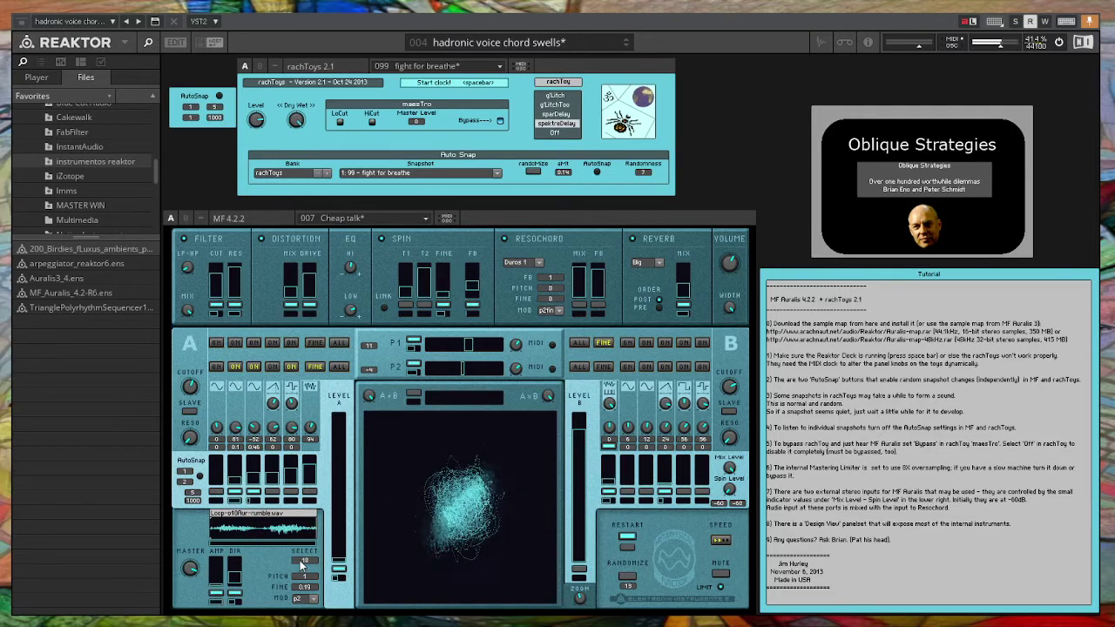
scroll(299, 560, down, 4)
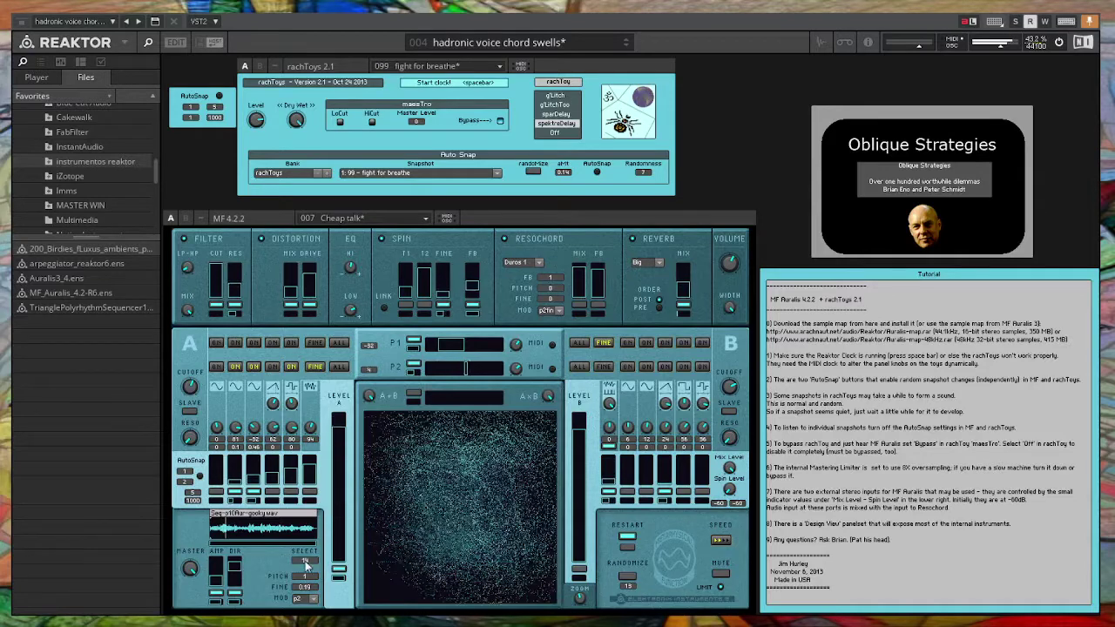
drag(305, 561, 305, 559)
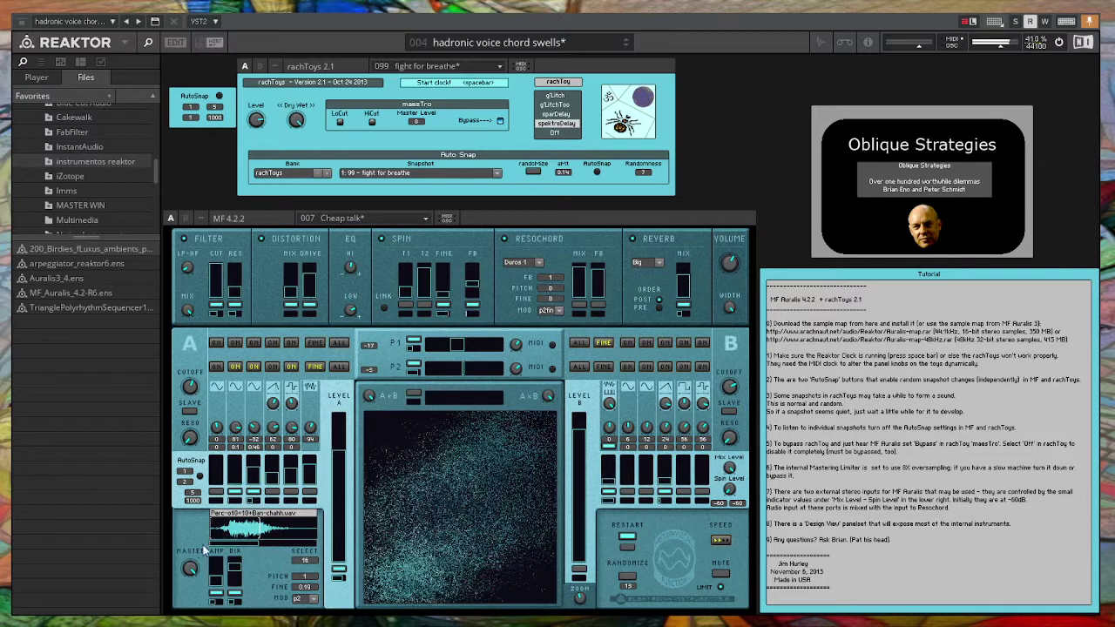
mouse_move(301, 582)
mouse_down()
mouse_move(301, 569)
mouse_move(301, 592)
mouse_up()
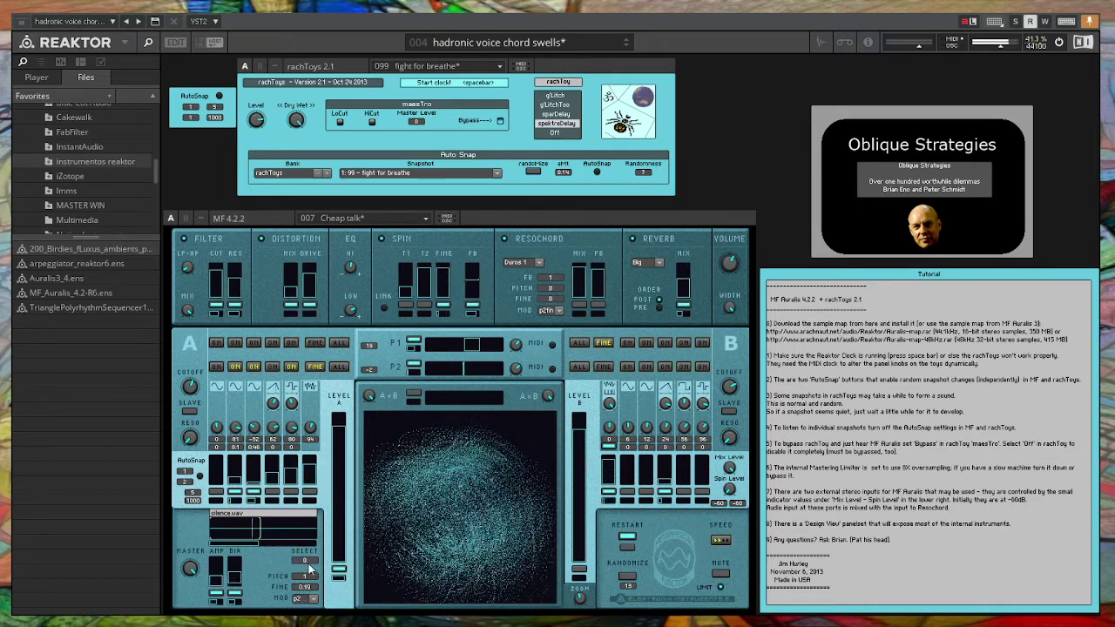
- Step the sample player through samples 1 and 2 to sample 3, and adjust its playback range on the waveform
drag(307, 561, 308, 560)
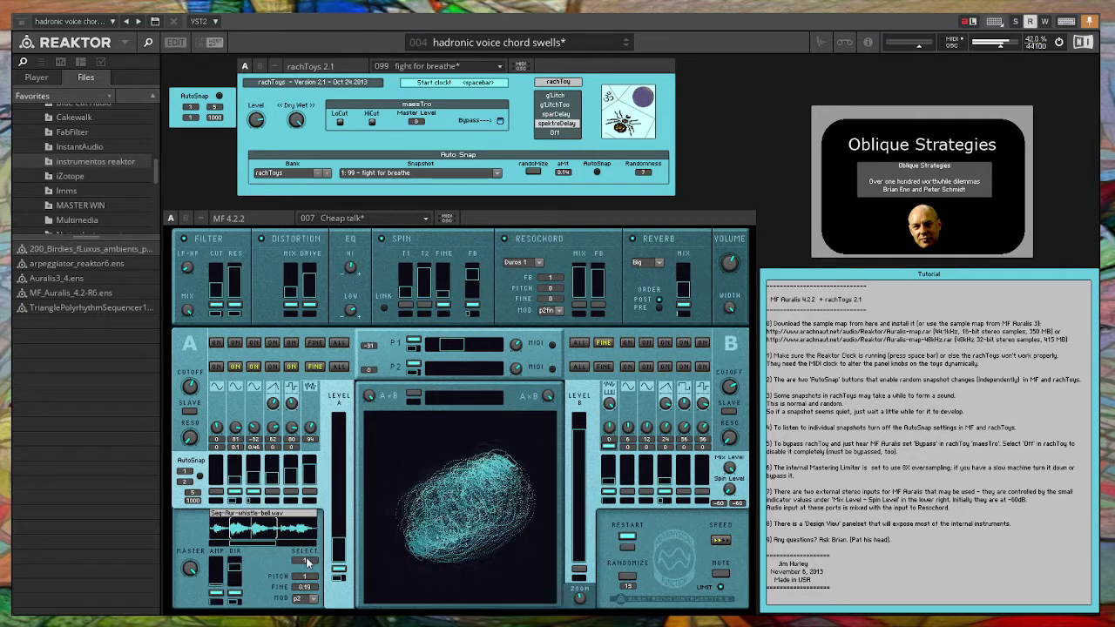
drag(305, 556, 307, 558)
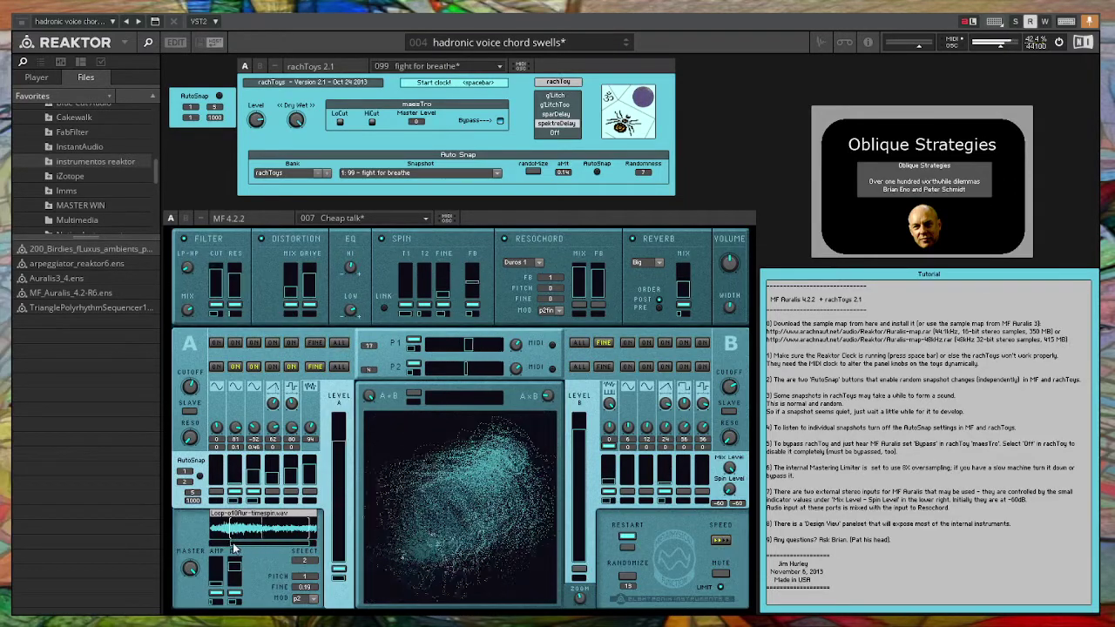
click(302, 562)
click(307, 557)
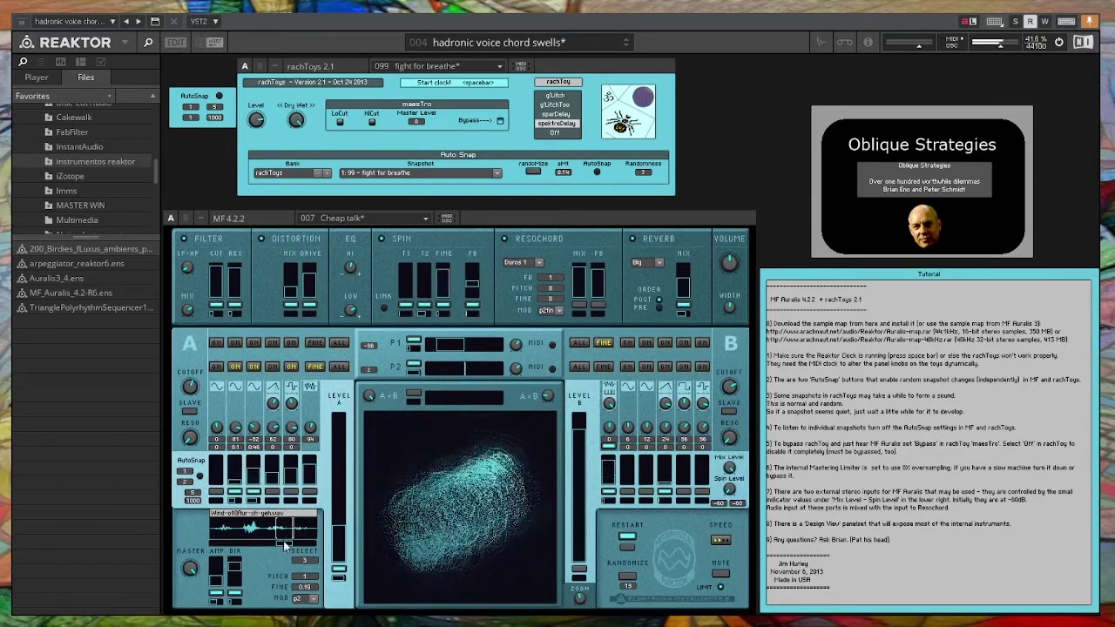
drag(270, 540, 251, 537)
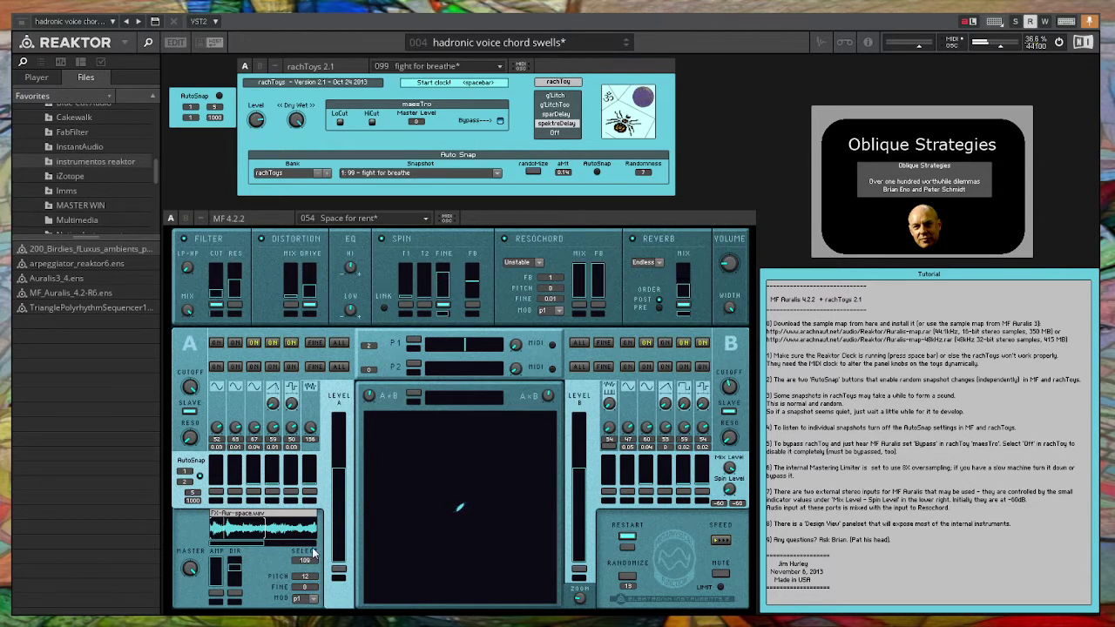
- Try different sample choices, pitches and a modulation source in the sample player under the Rolling Bass, Stutter time and Sliding snapshots
drag(305, 561, 305, 563)
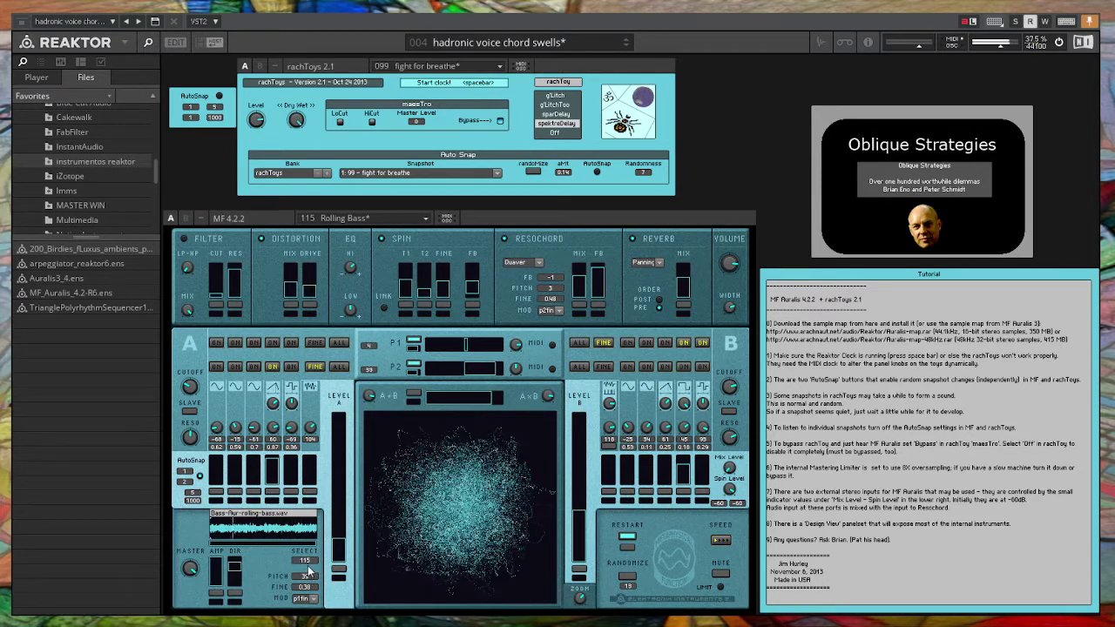
drag(309, 571, 302, 615)
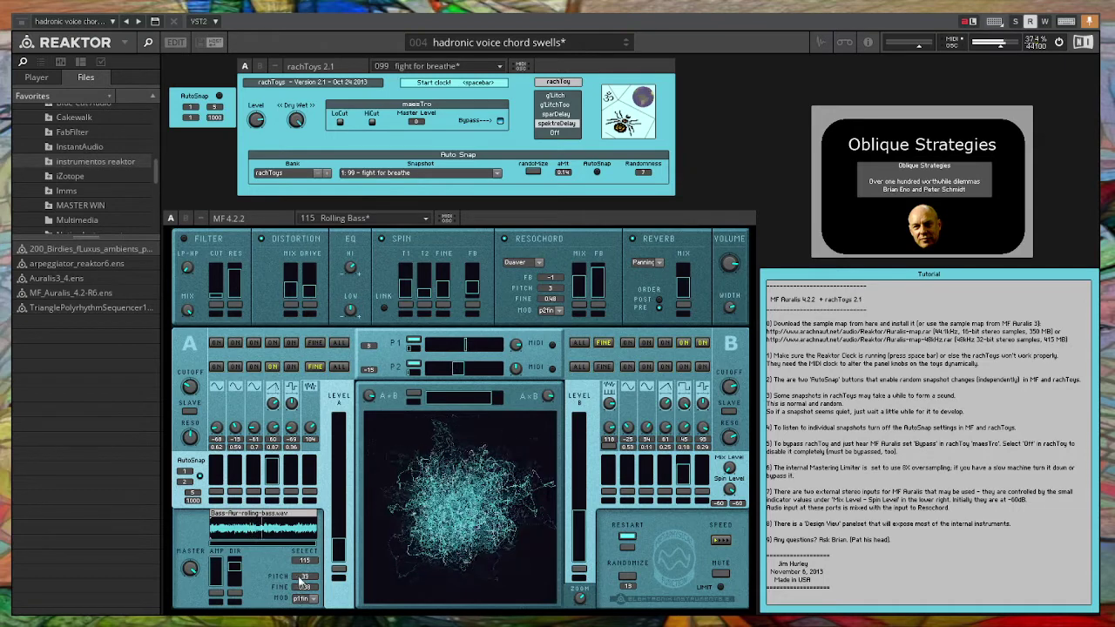
click(339, 571)
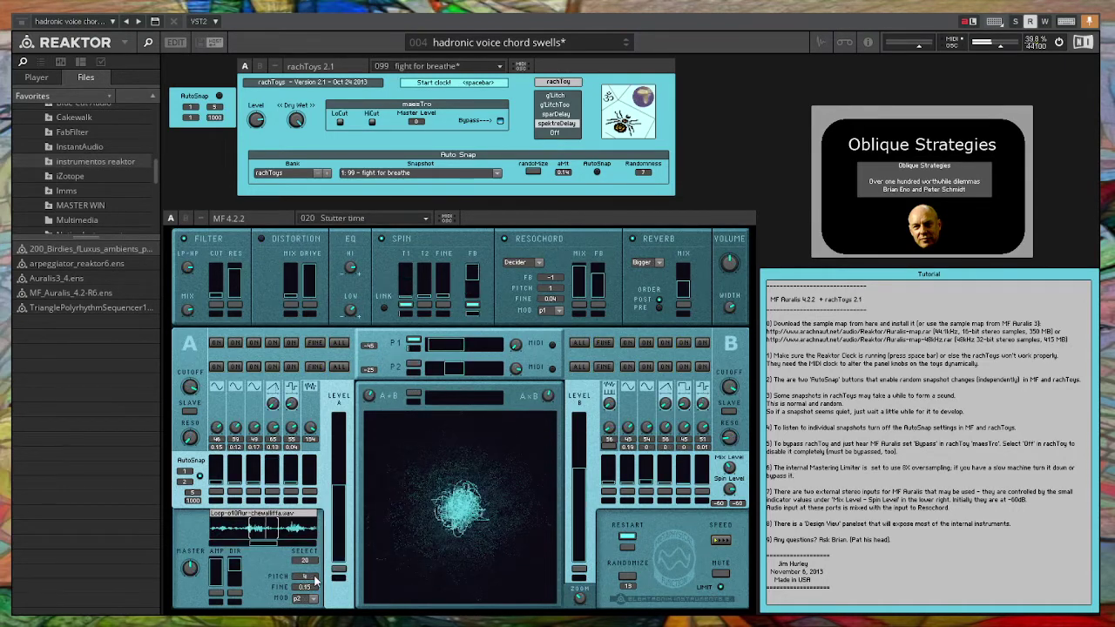
click(582, 574)
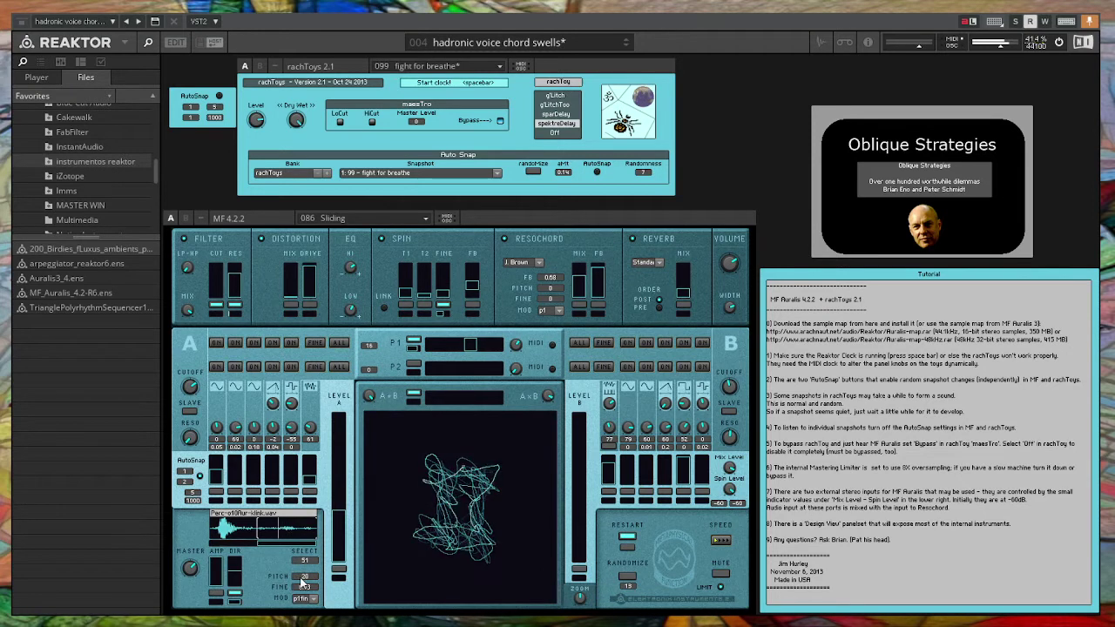
scroll(302, 579, up, 2)
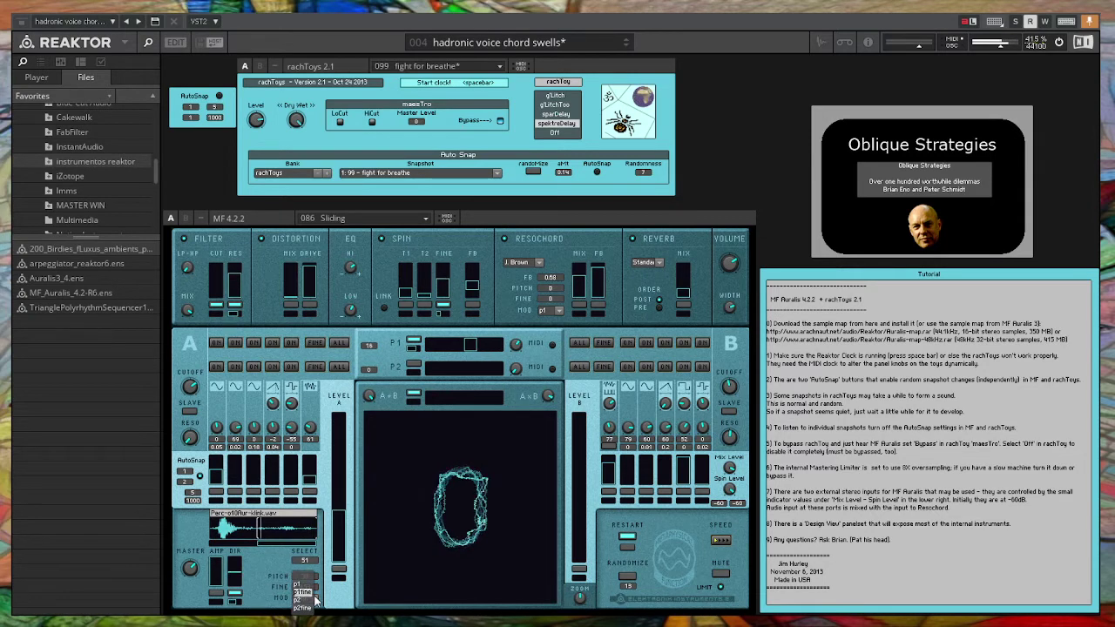
click(304, 585)
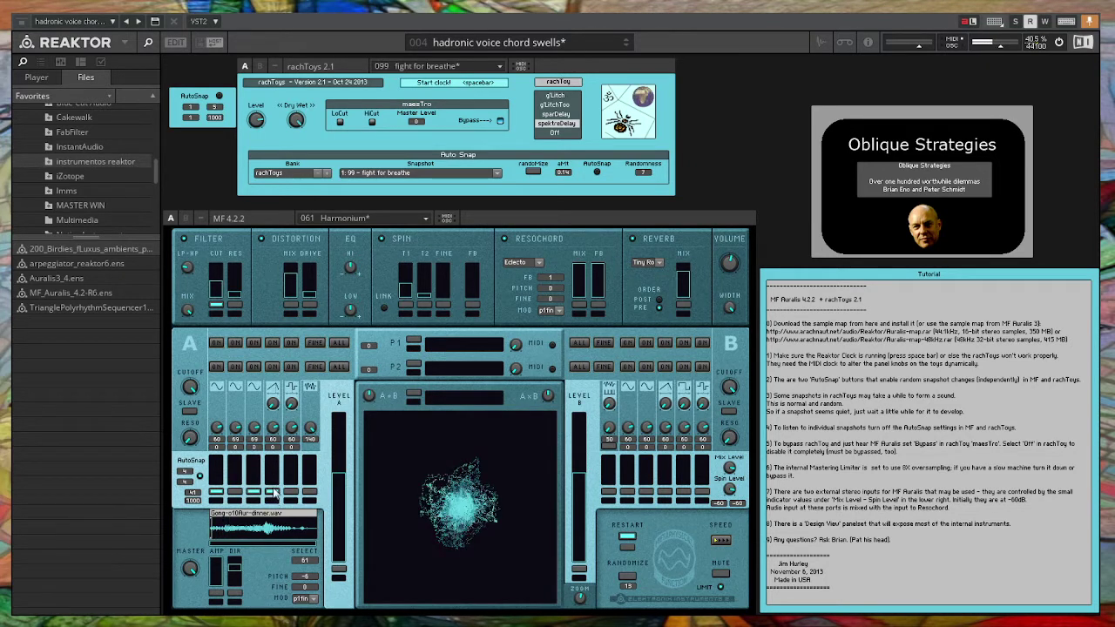
- Enable the P1 and P2 modulation switches for the oscillators in banks A and B, and set the sample pitch to 53
click(234, 366)
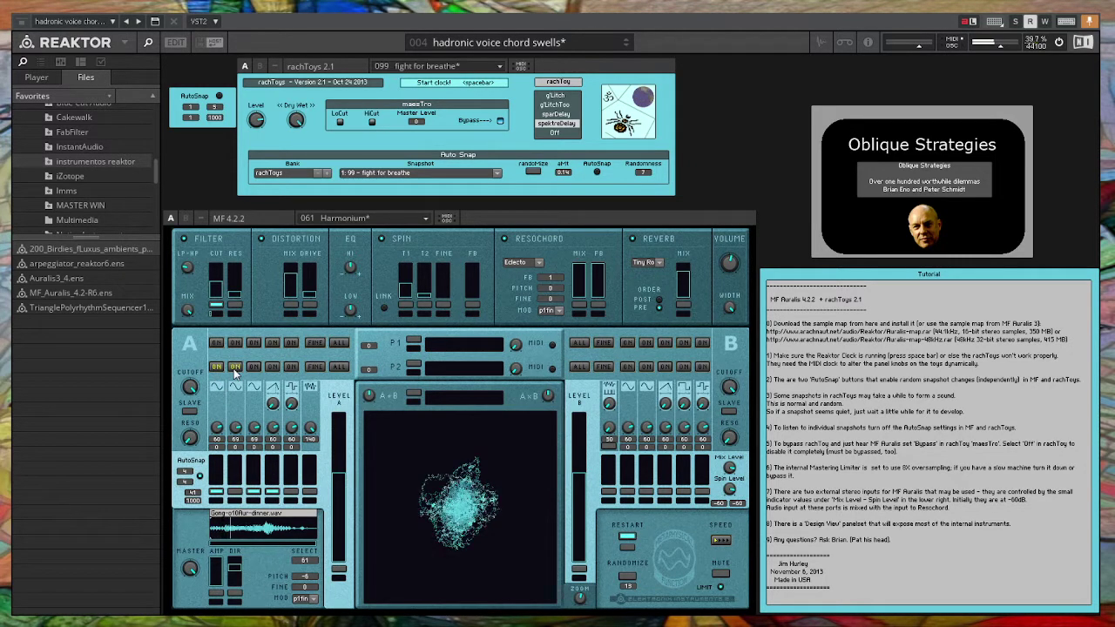
click(254, 367)
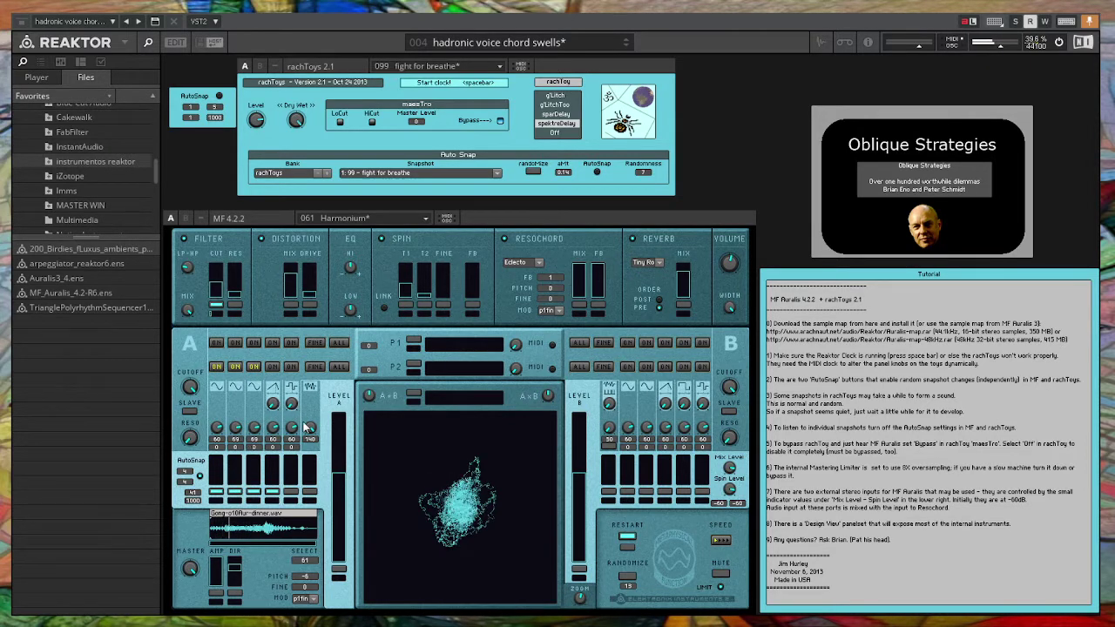
click(235, 343)
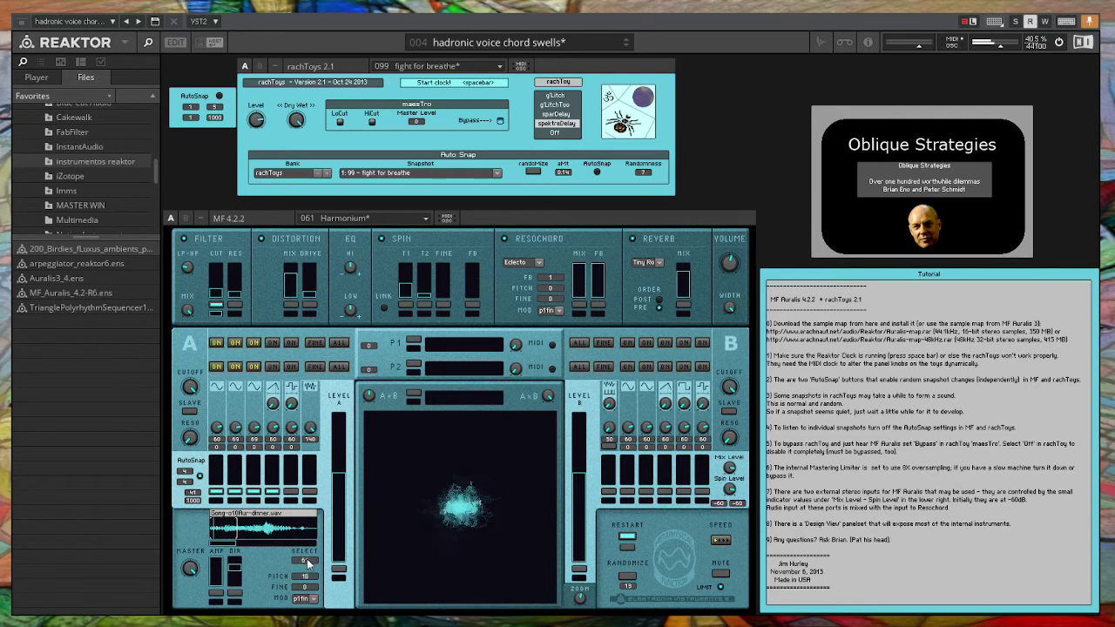
drag(308, 558, 308, 553)
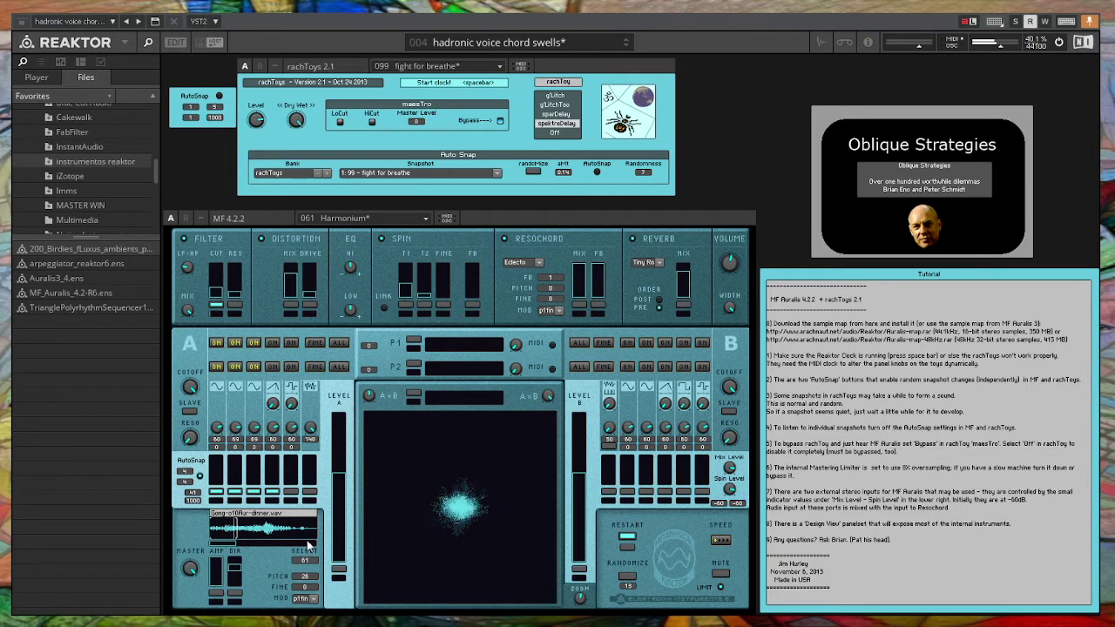
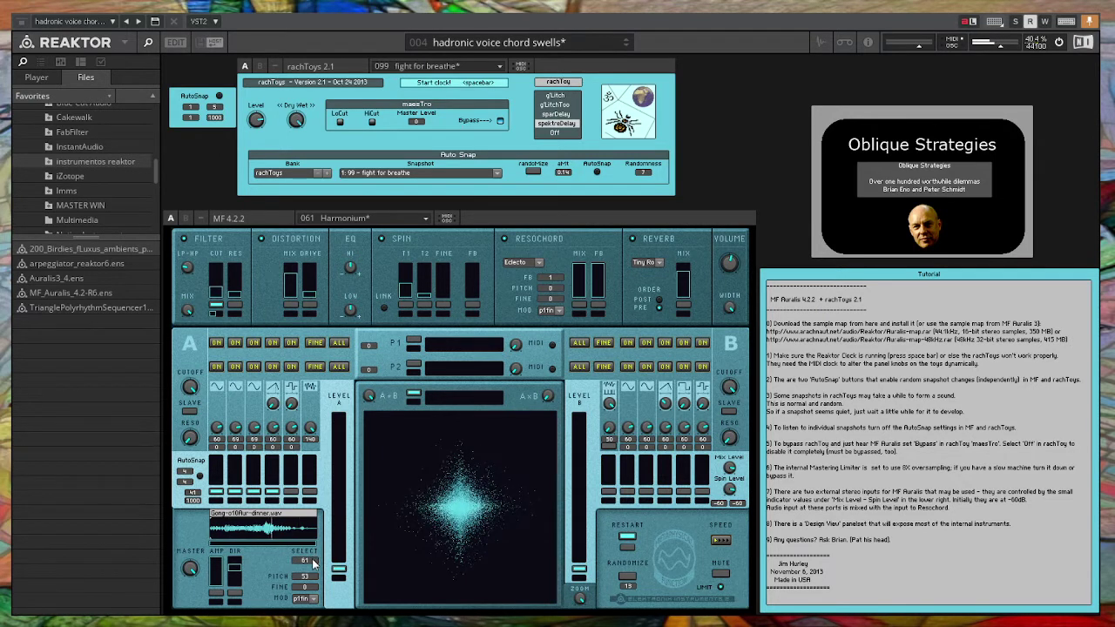
- Audition the rubber, timespin, creepy-hollow, talk, glass-rim and brookstone samples in the sample player, ending on sample 14, gooky
scroll(313, 563, up, 1)
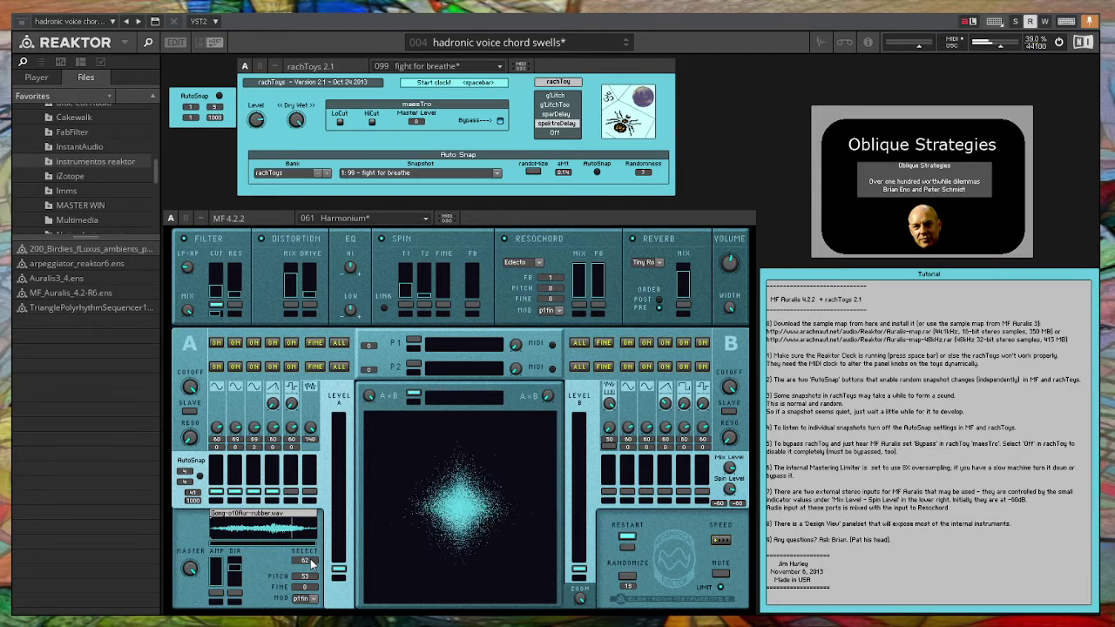
drag(310, 558, 306, 626)
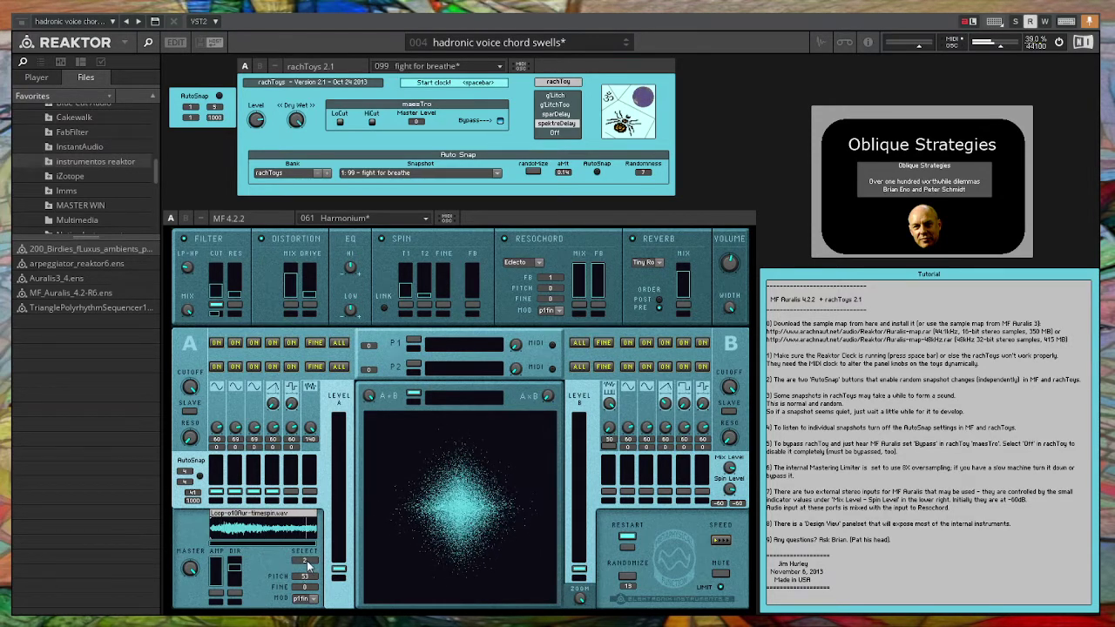
drag(306, 561, 307, 559)
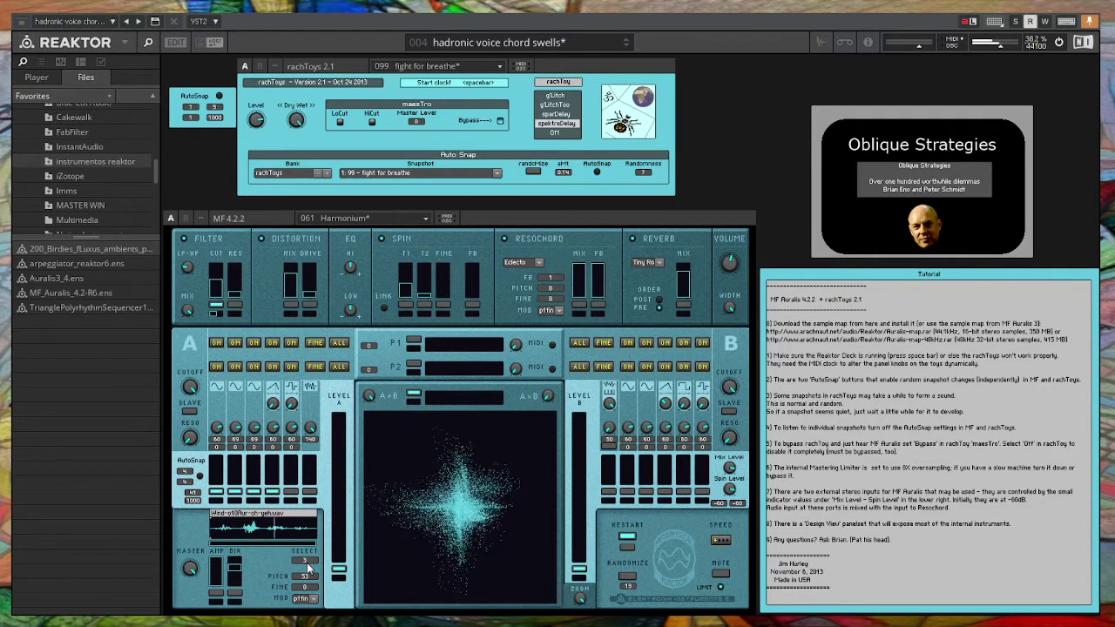
drag(306, 563, 306, 560)
scroll(306, 560, up, 2)
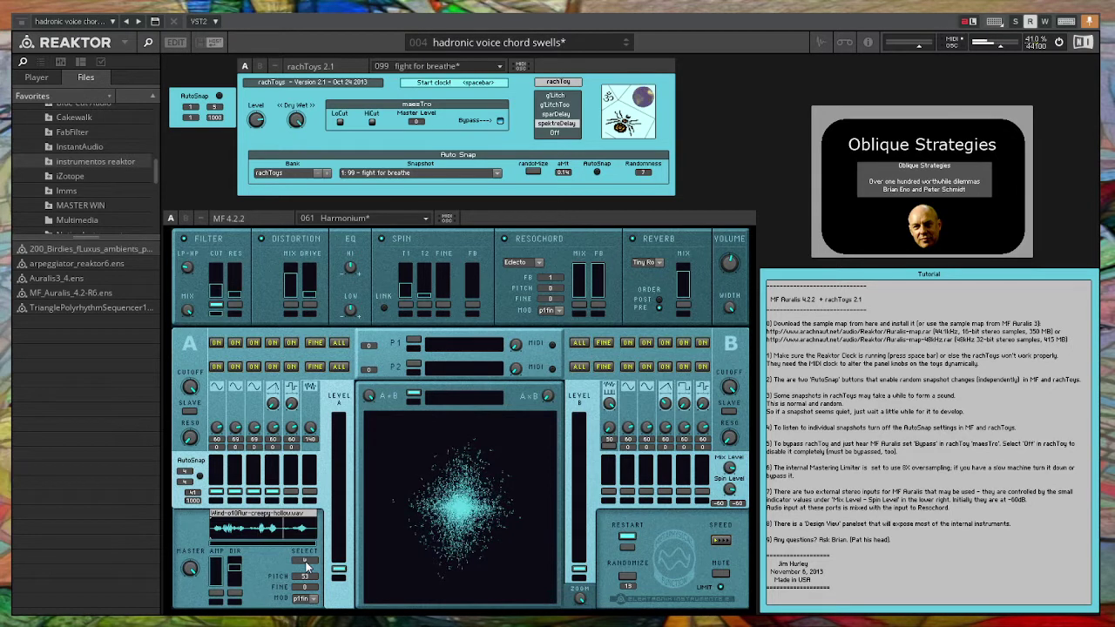
scroll(306, 565, down, 2)
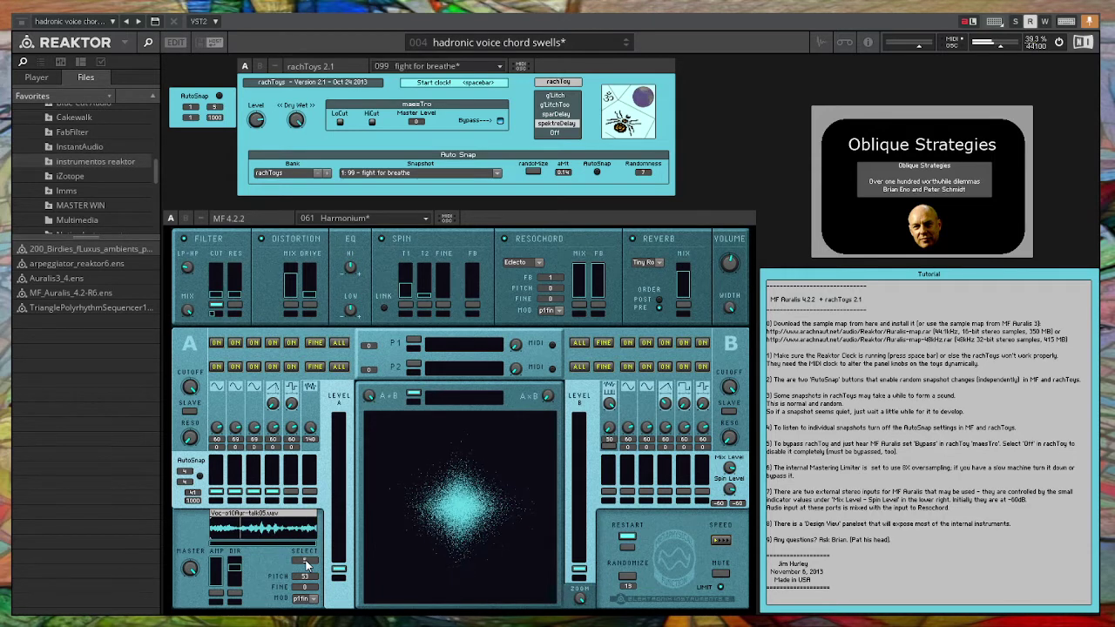
scroll(306, 562, down, 2)
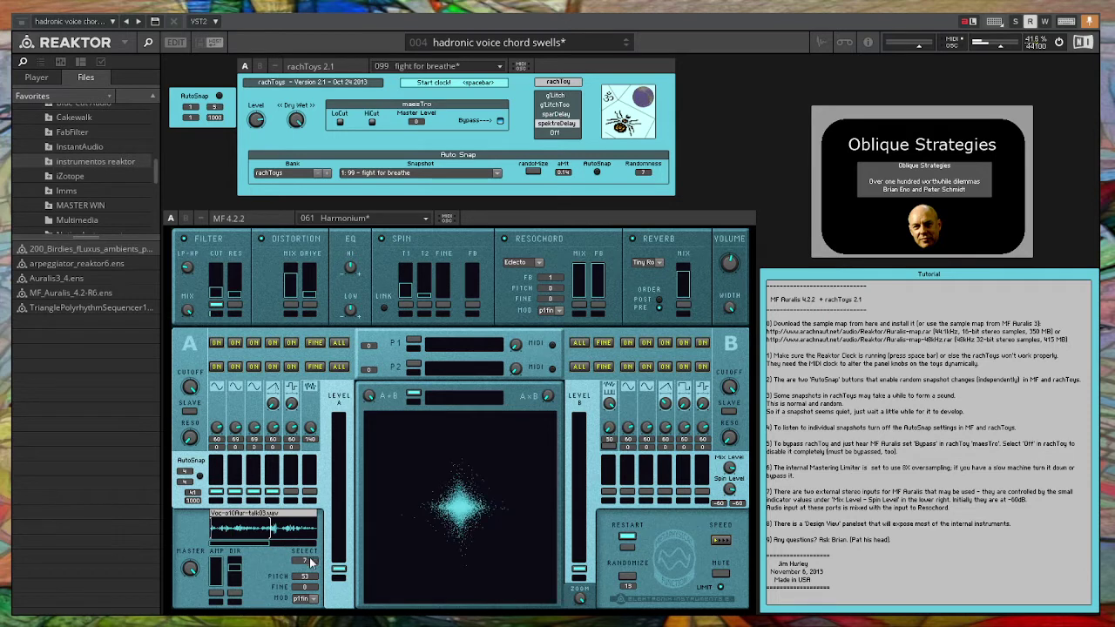
scroll(307, 560, down, 2)
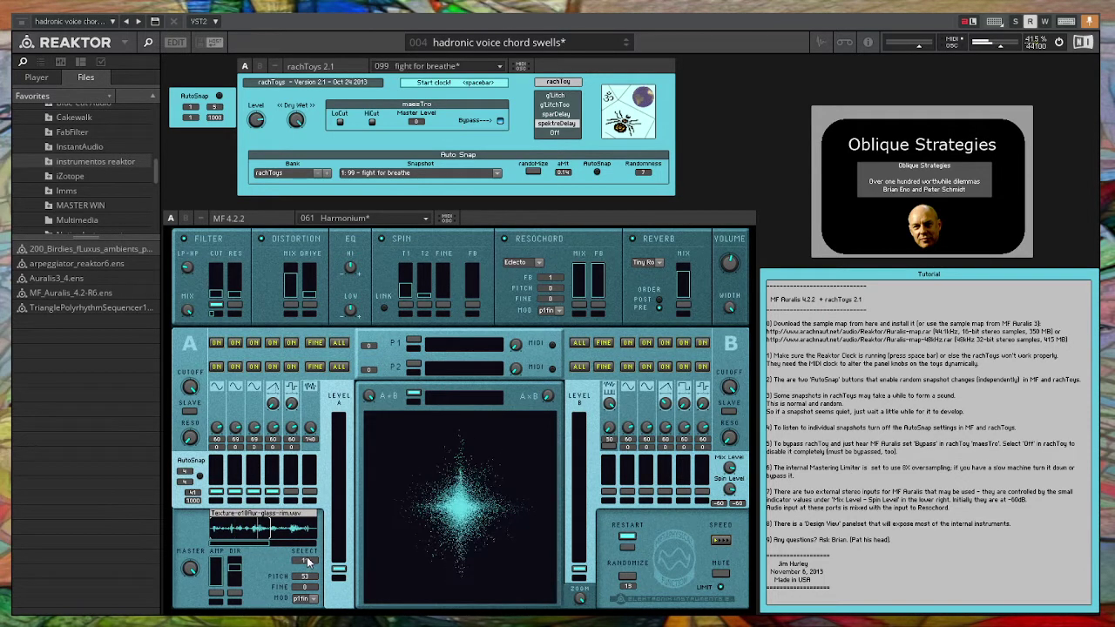
scroll(306, 556, down, 1)
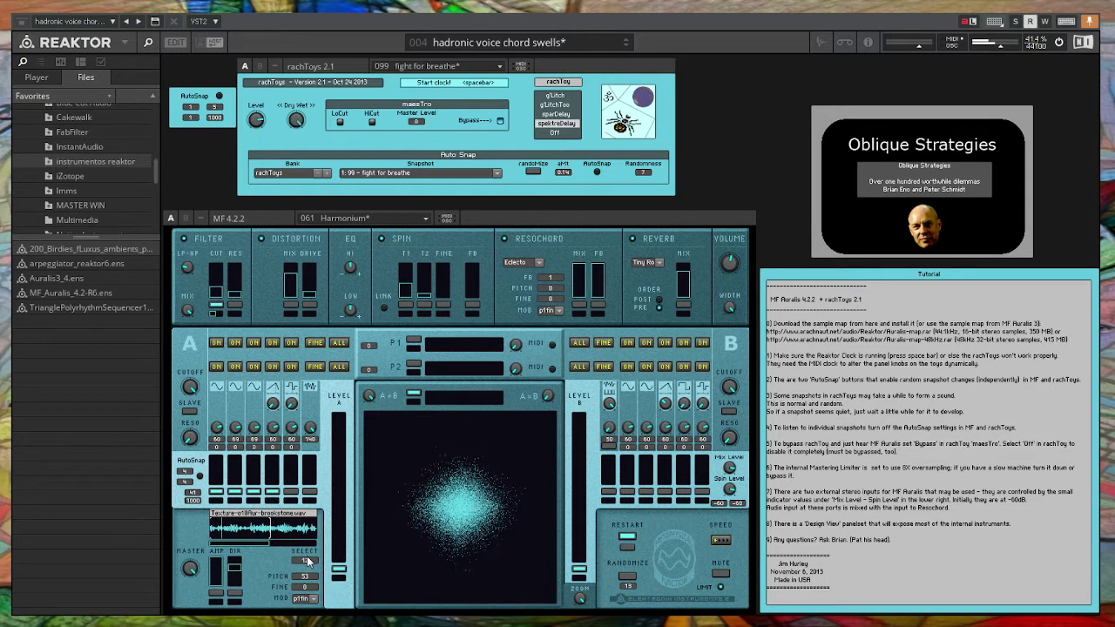
scroll(307, 556, down, 1)
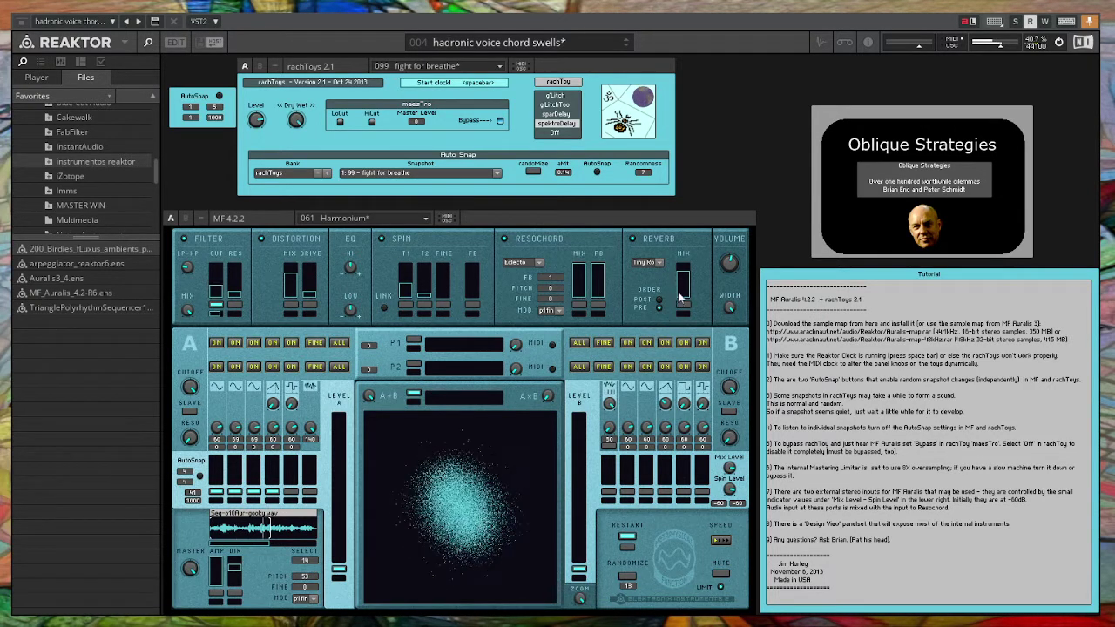
- Adjust the reverb's Mix and change the Resochord chord to Singlett 1
drag(681, 297, 665, 322)
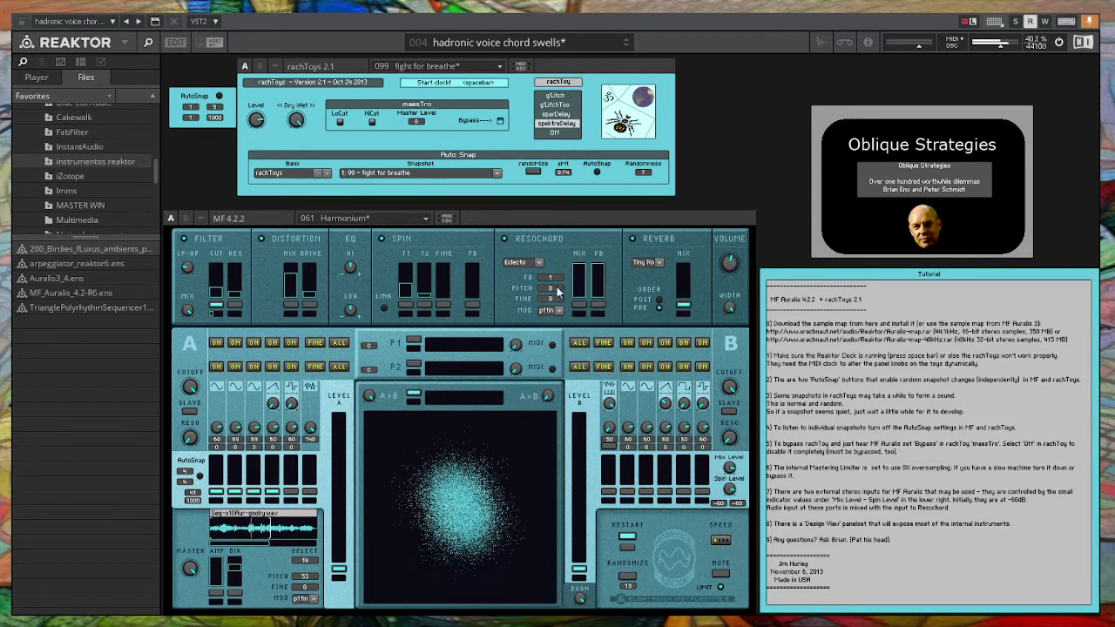
click(537, 260)
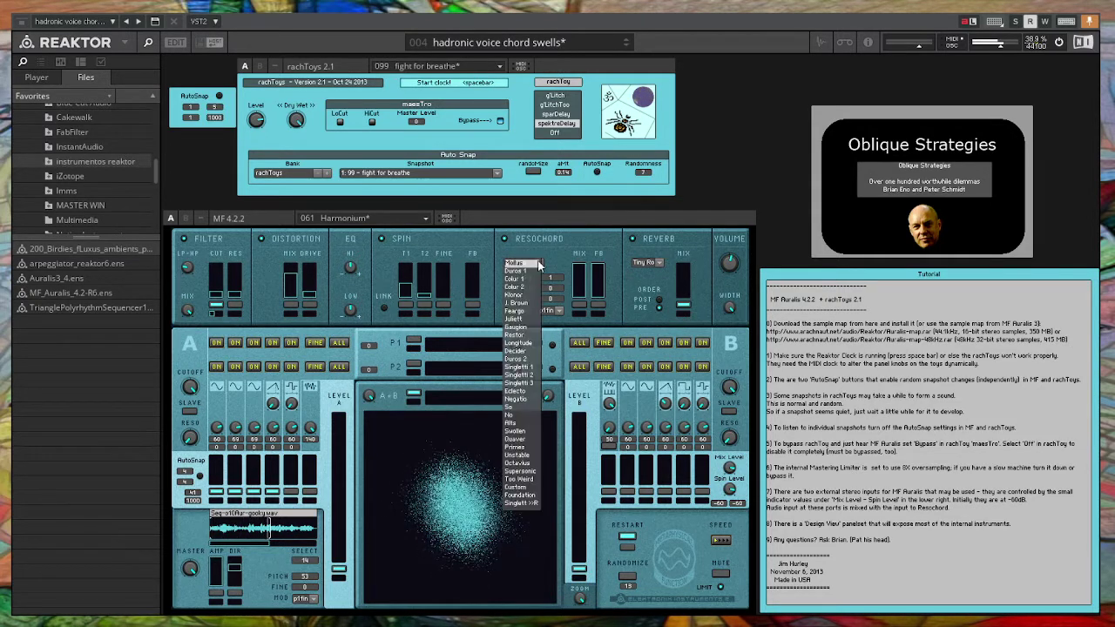
click(518, 366)
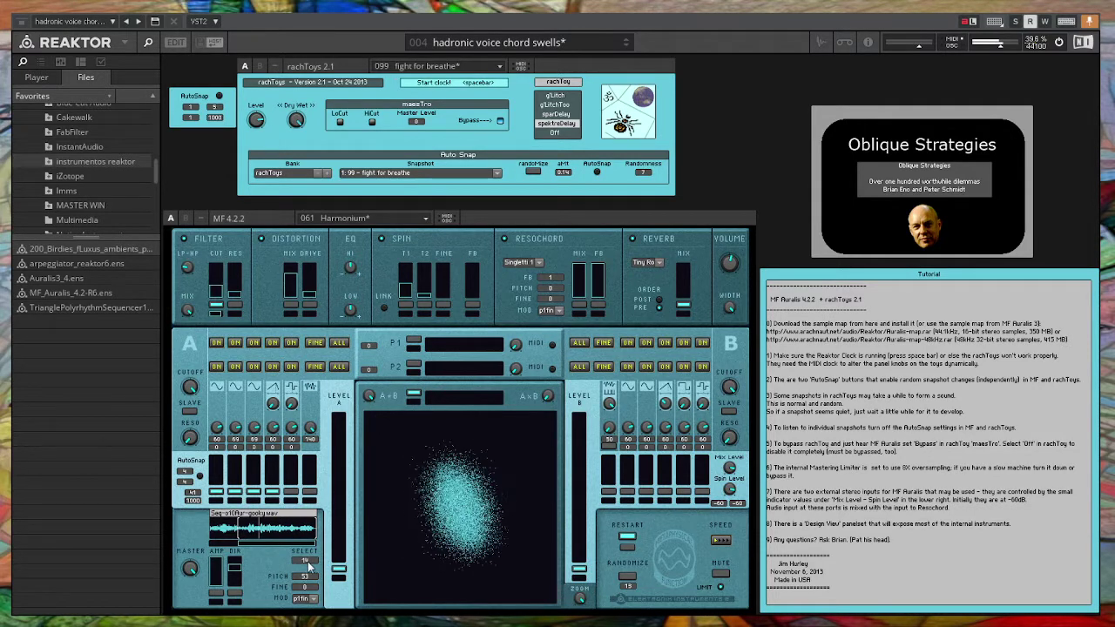
- Select sample 15, bouncy-rounder, in the sample player, then activate its Dir switch and adjust its Master level
scroll(306, 560, down, 1)
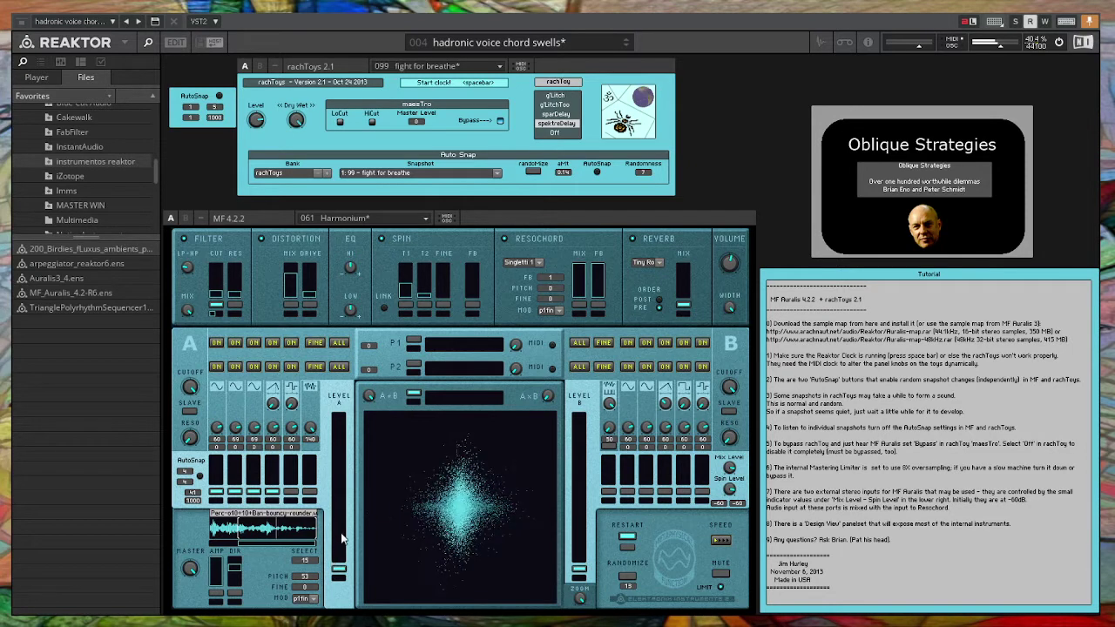
click(235, 595)
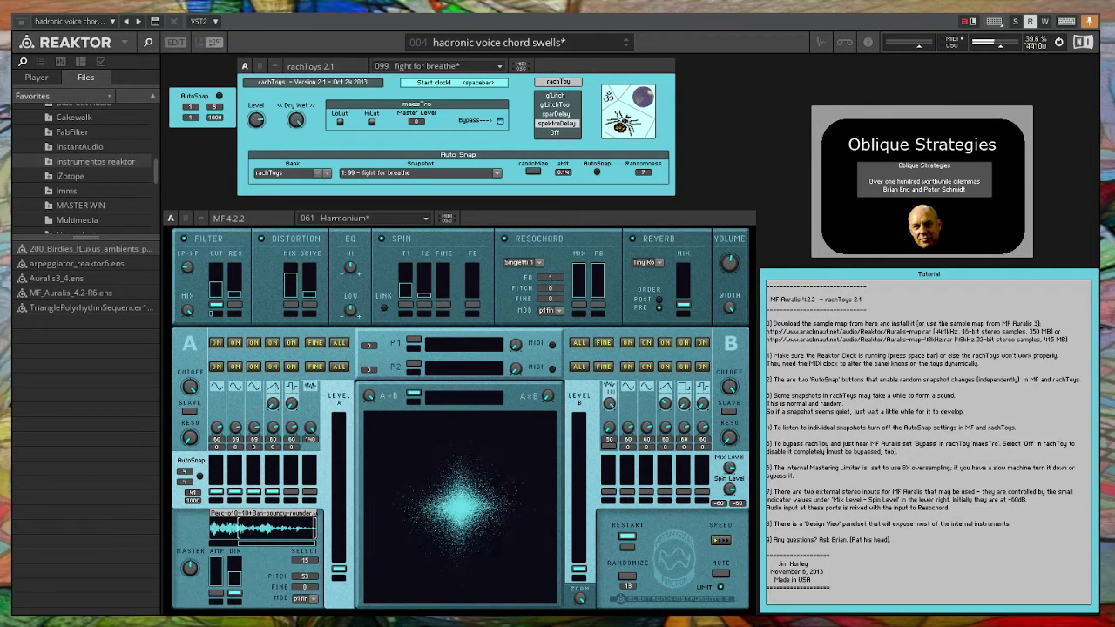
click(214, 597)
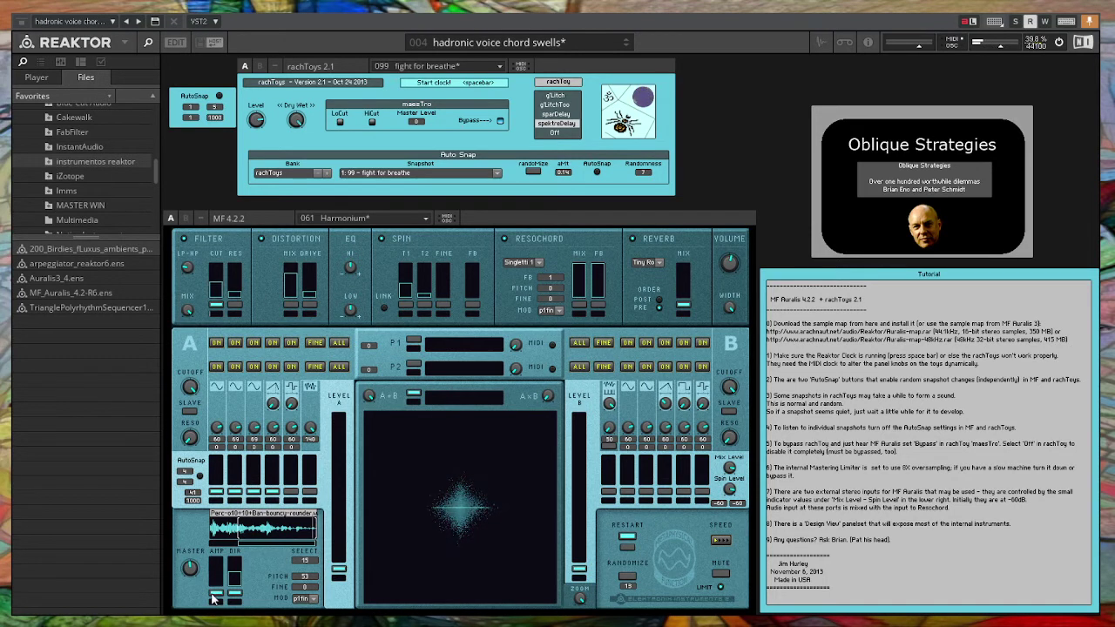
click(213, 596)
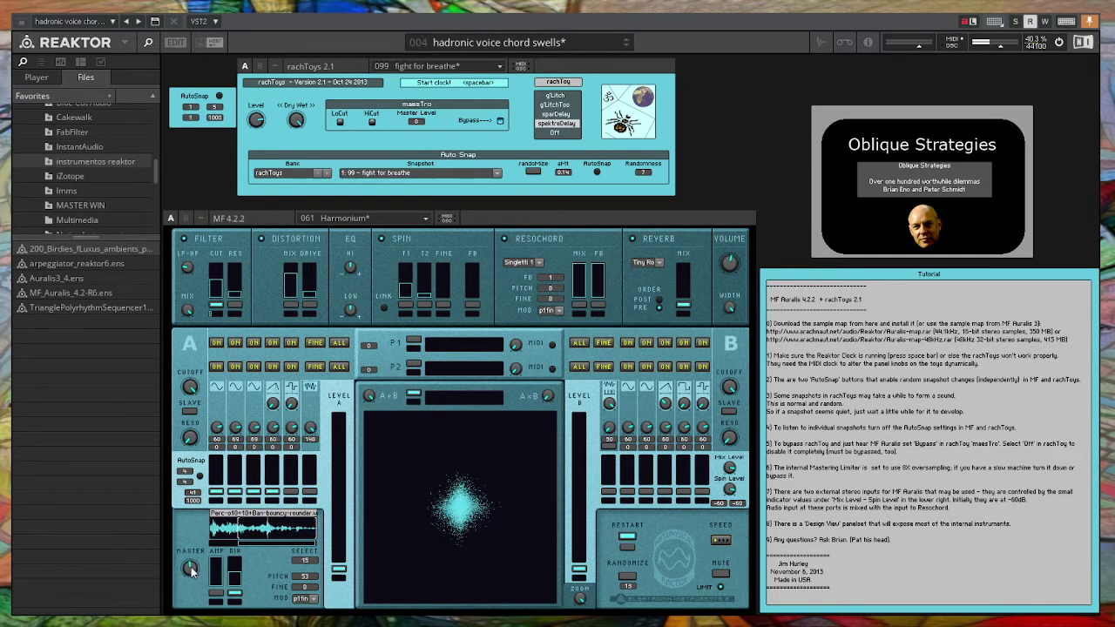
drag(192, 571, 191, 592)
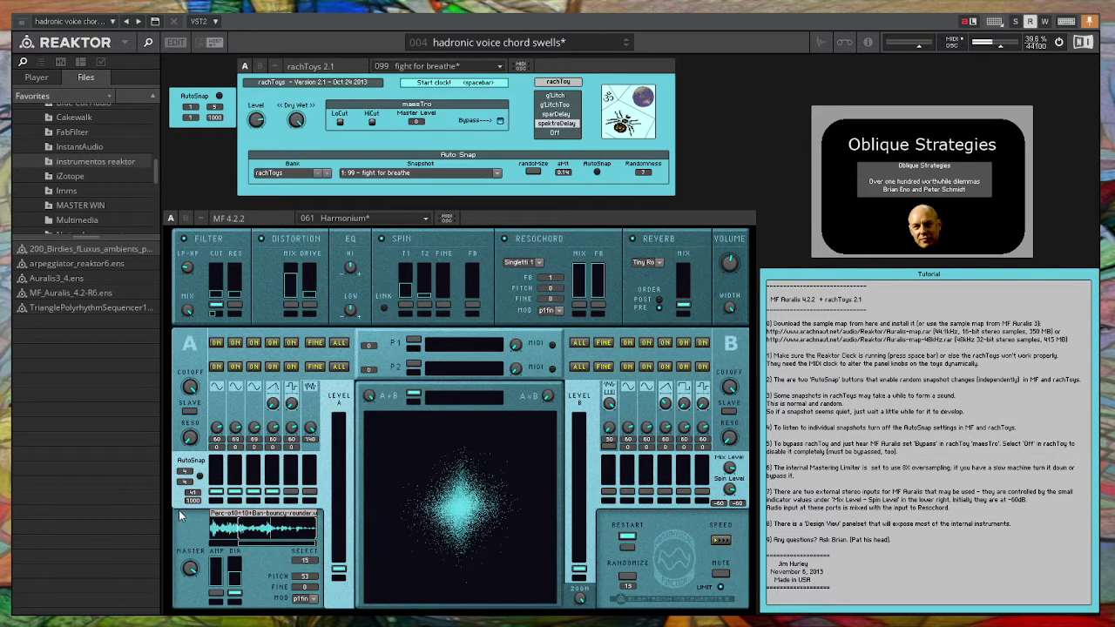
click(233, 595)
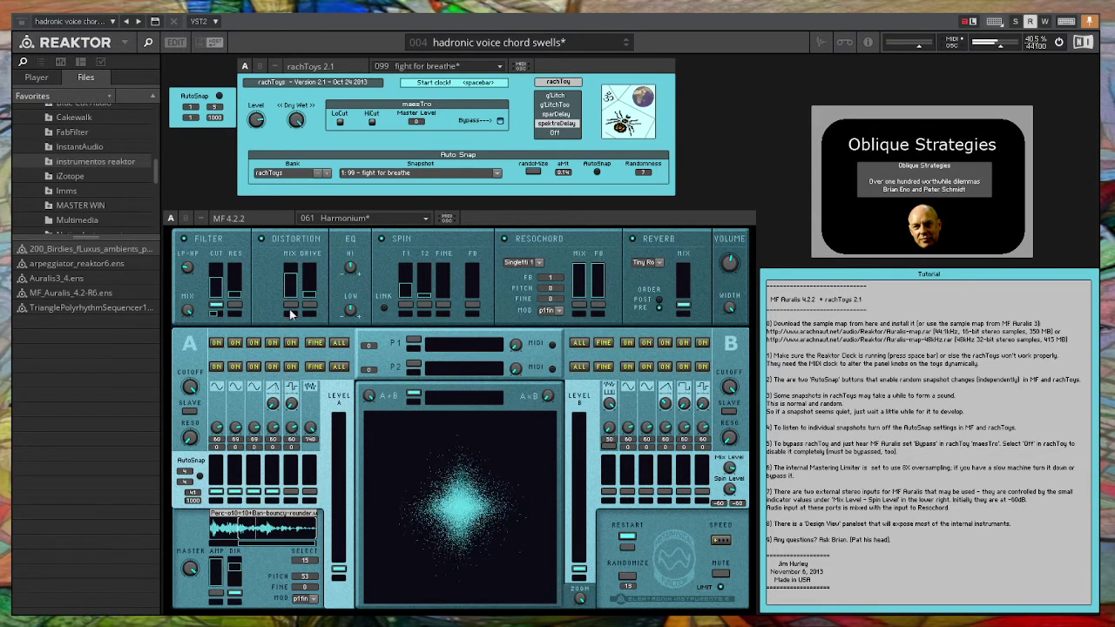
- Activate the distortion's Mix and Drive switches, lower the distortion mix, and turn down the Spin effect's F1
click(291, 309)
click(307, 311)
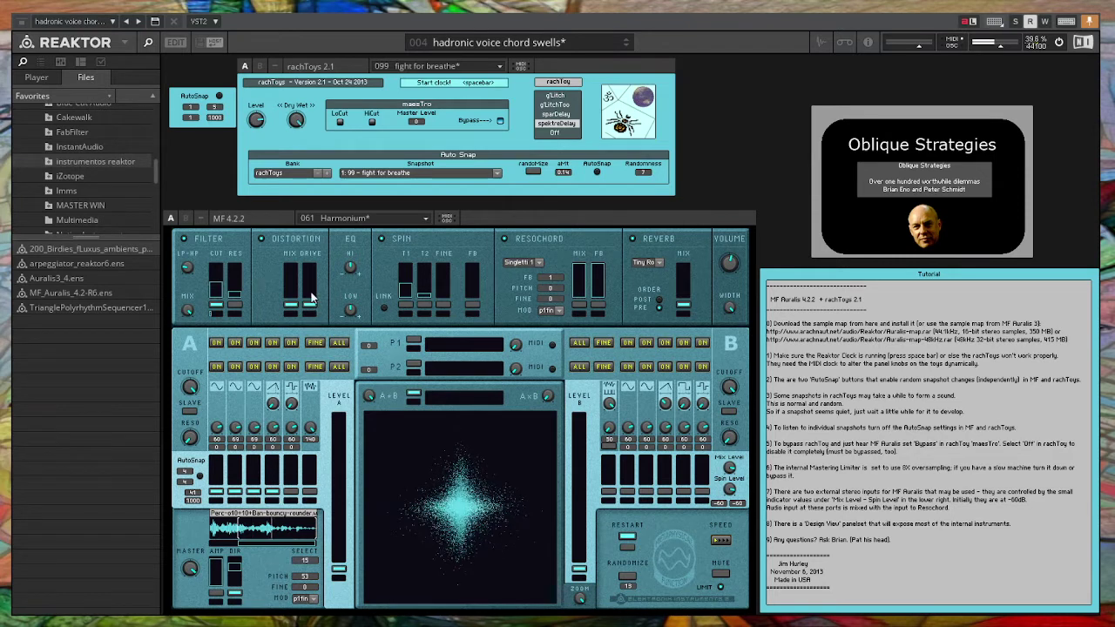
click(291, 312)
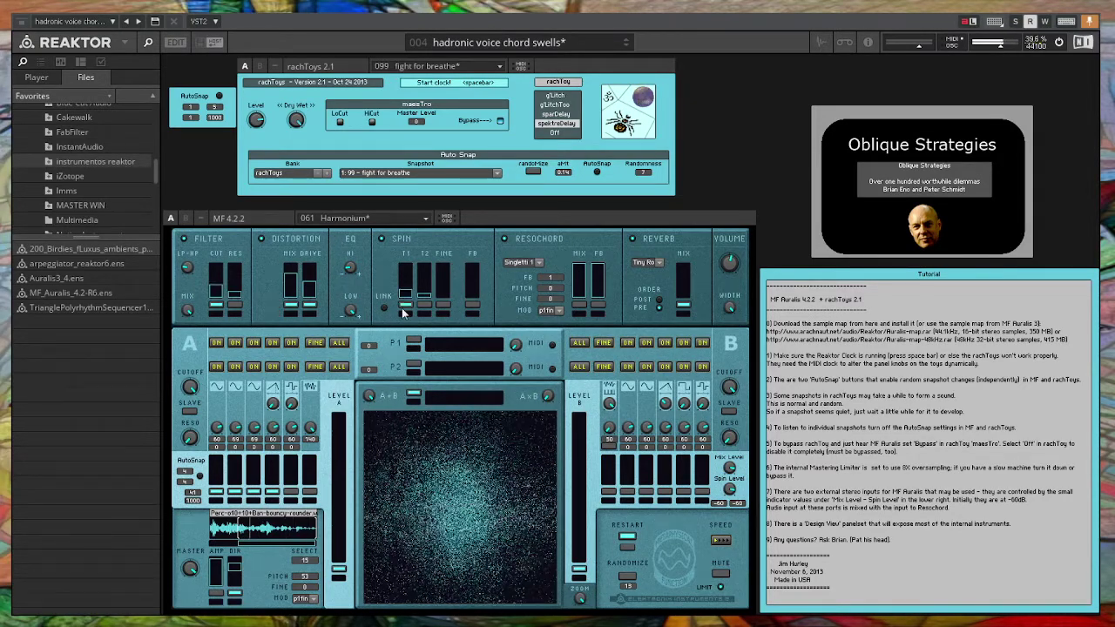
drag(400, 300, 404, 313)
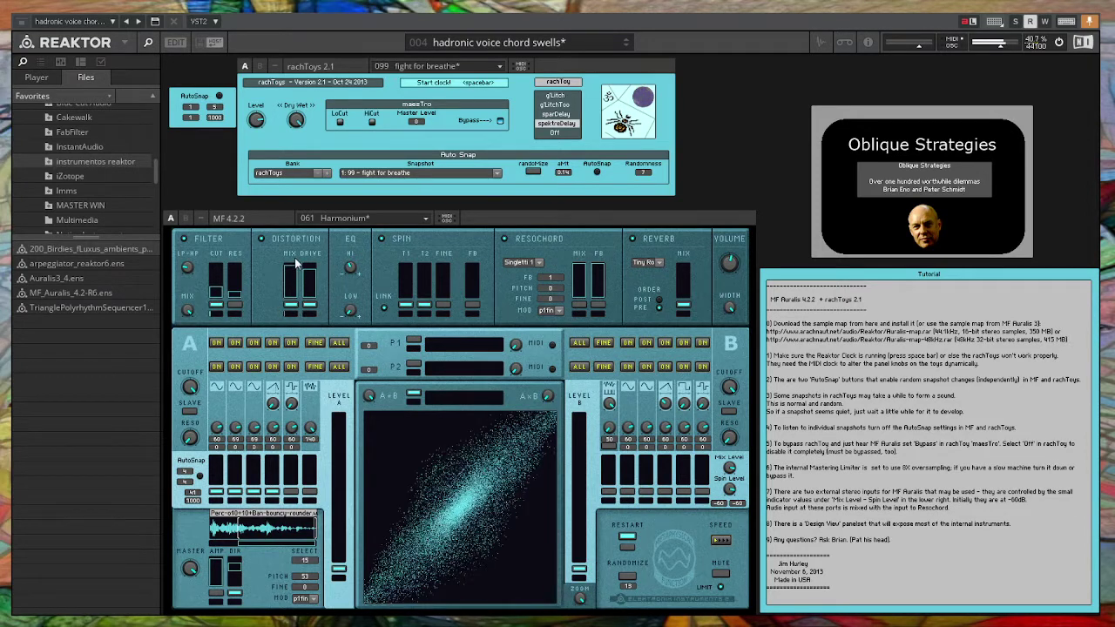
drag(296, 263, 278, 301)
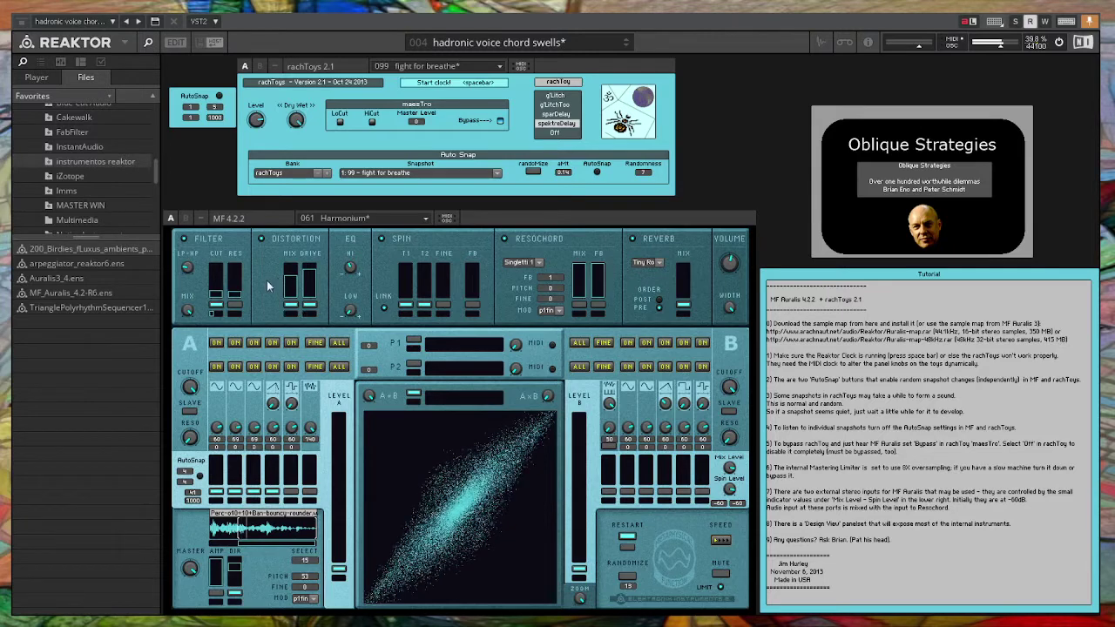
- Raise the filter's Res and set the Resochord pitch to 10
drag(243, 288, 239, 285)
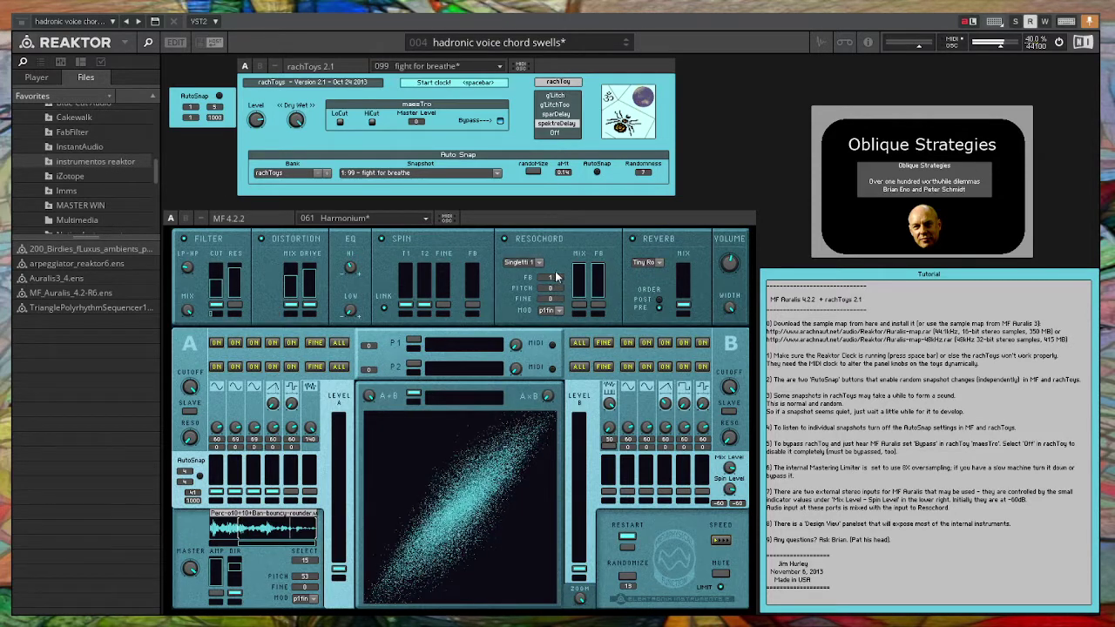
drag(551, 277, 598, 310)
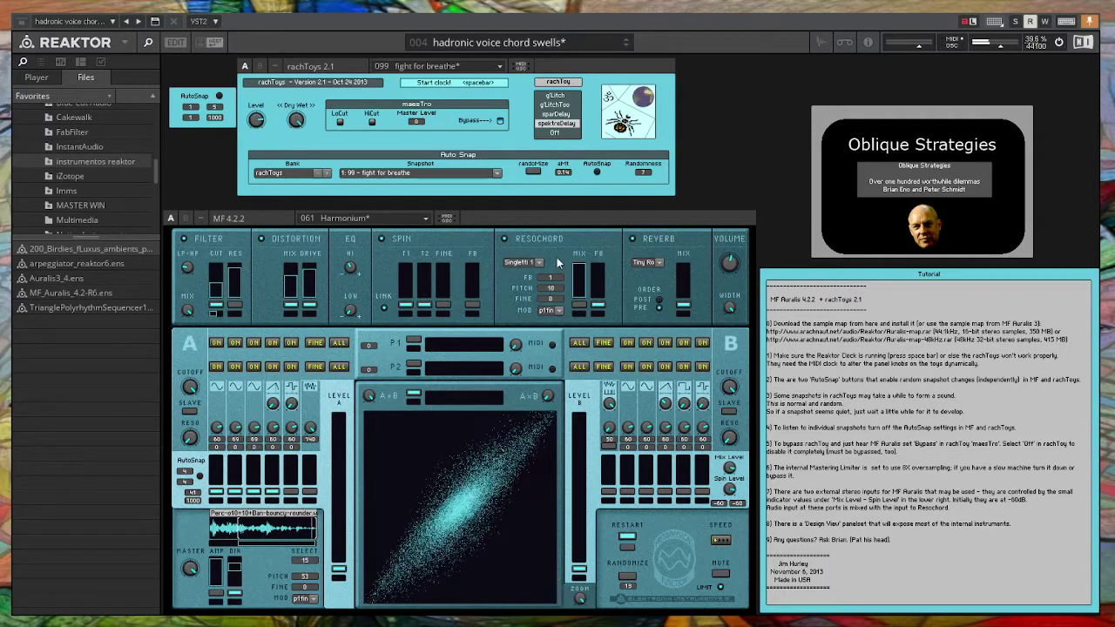
- Set the Resochord pitch to 24 and adjust its Mix and FB levels
drag(558, 251, 580, 309)
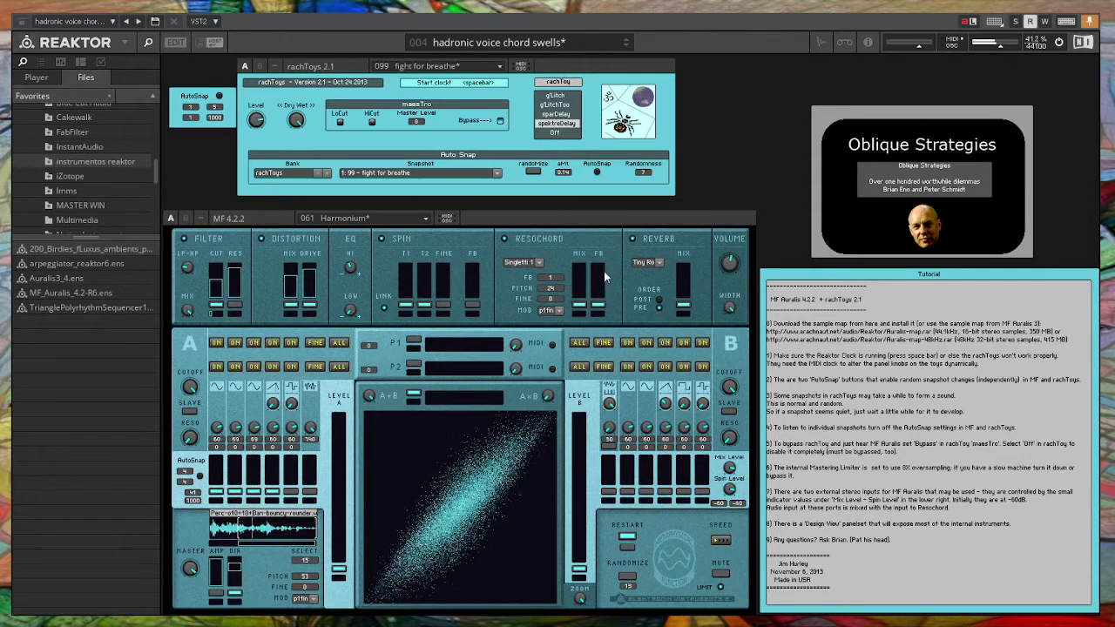
drag(604, 271, 578, 292)
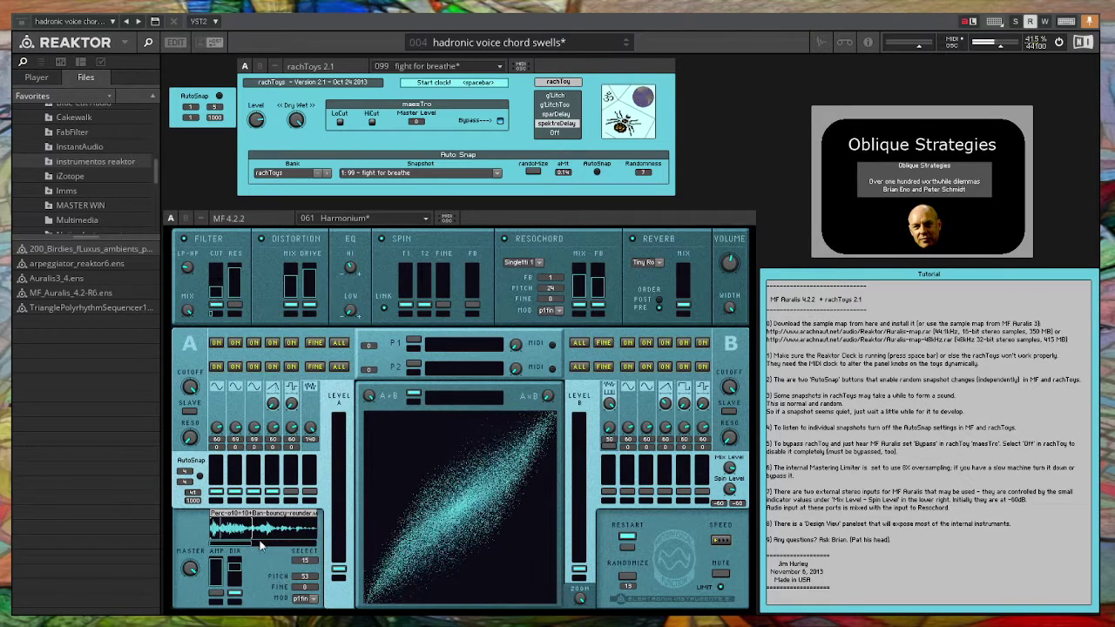
- Select sample 18, the Loop sample rumble, in the sample player and adjust its Amp and Dir levels
drag(305, 560, 319, 539)
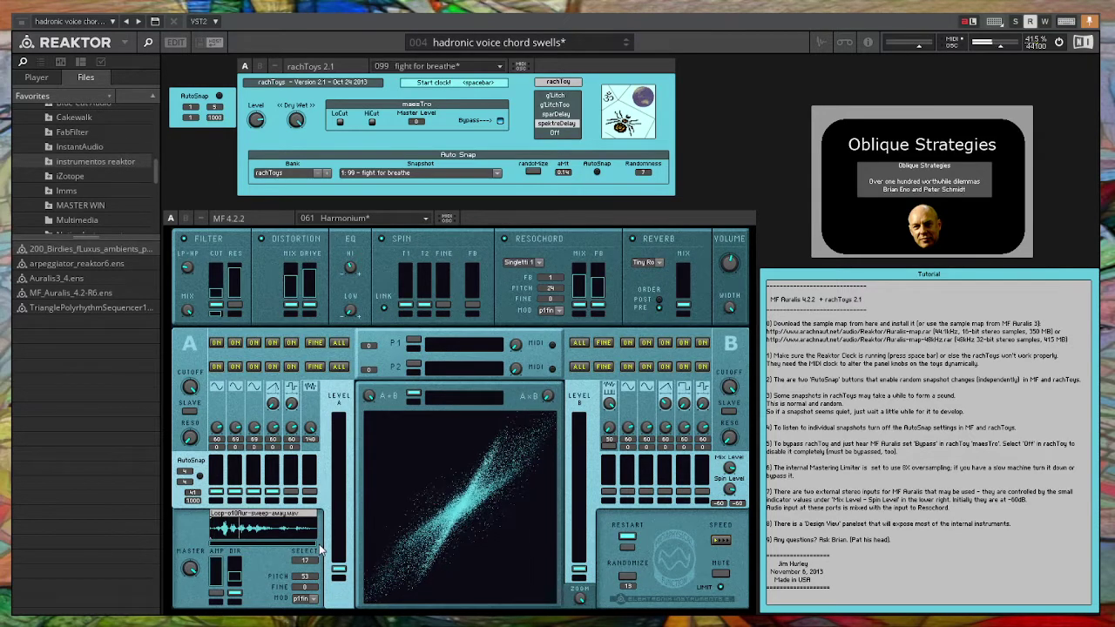
scroll(314, 561, up, 1)
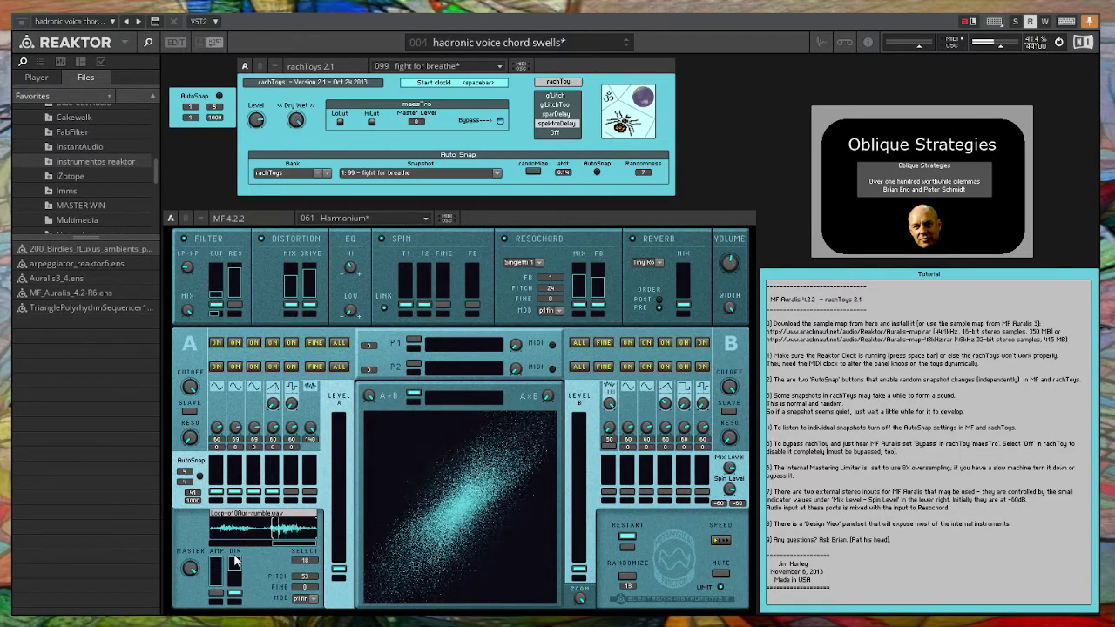
drag(237, 574, 234, 613)
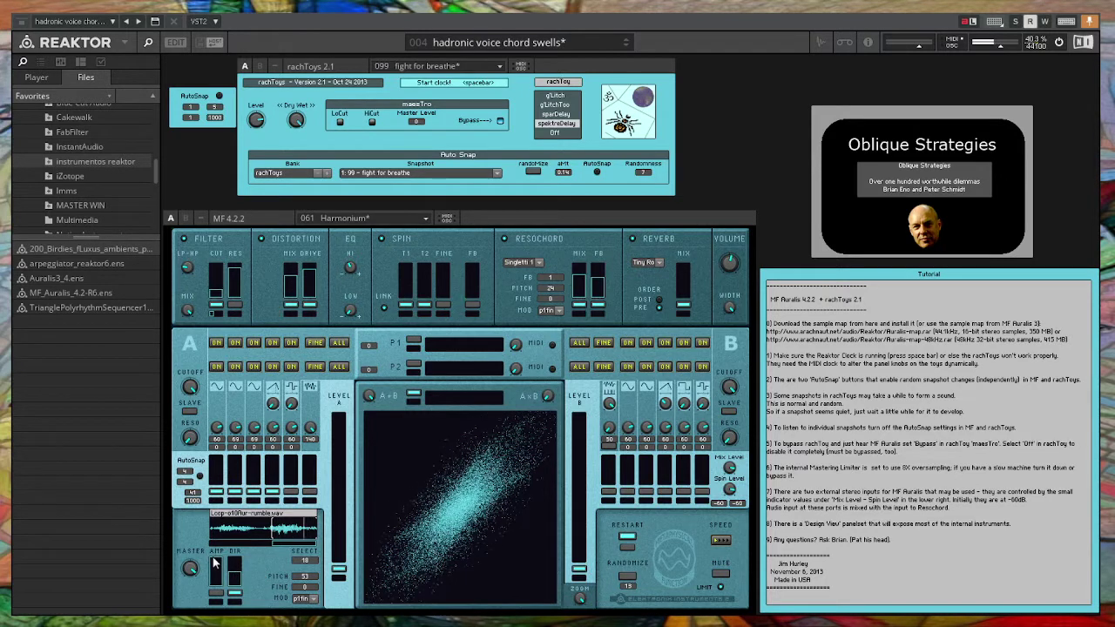
mouse_move(223, 586)
mouse_down()
mouse_move(224, 609)
mouse_move(228, 575)
mouse_up()
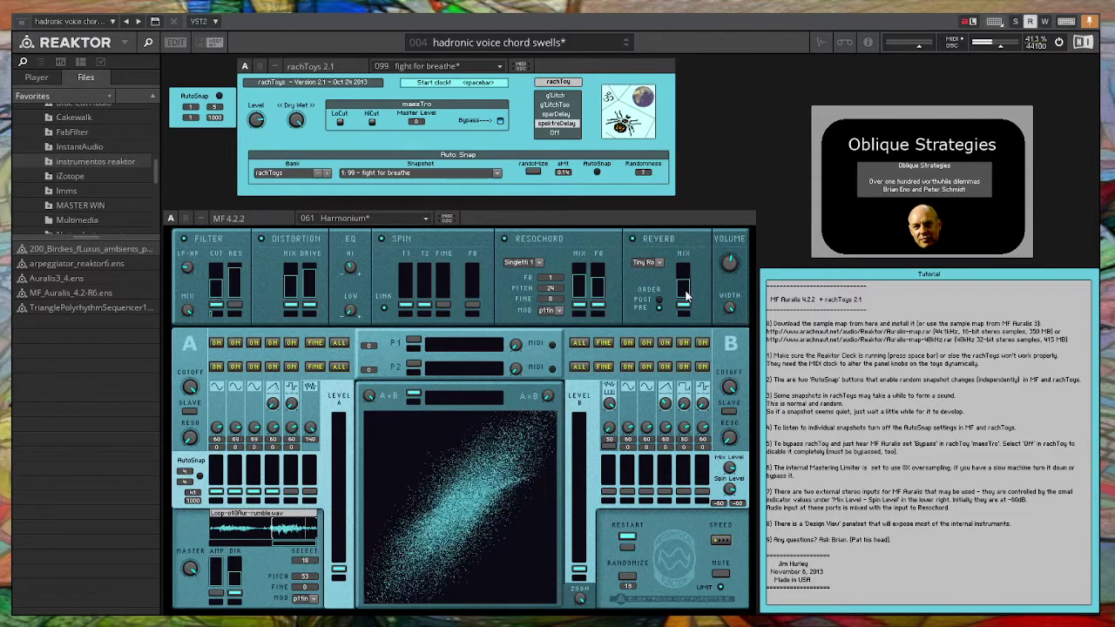
- Change the reverb type to Dull Room and lower the reverb's Mix
click(662, 263)
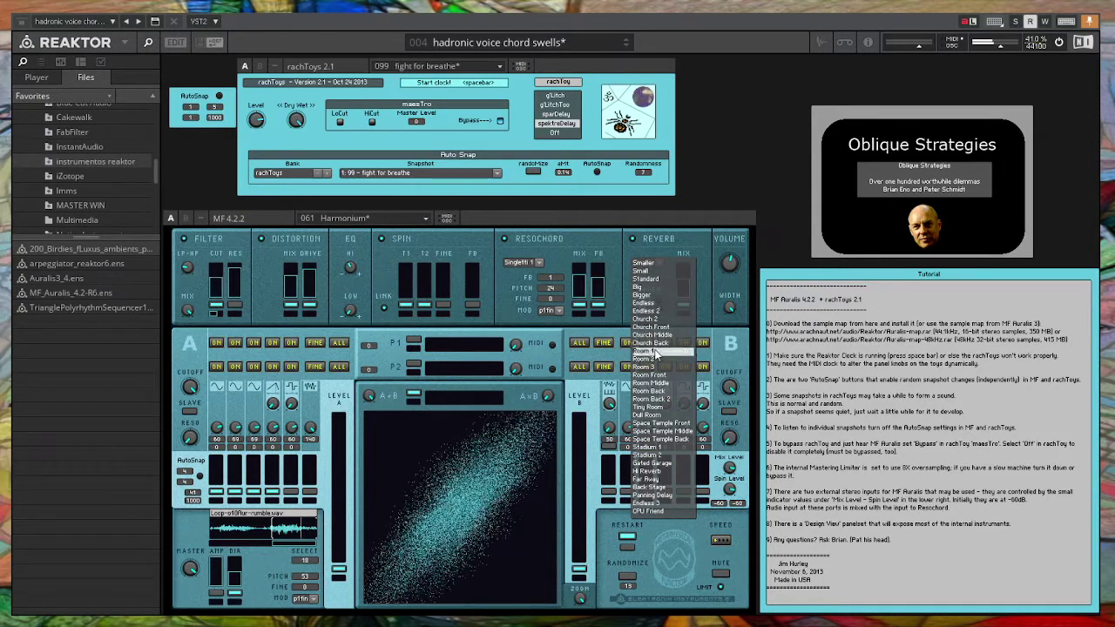
click(680, 415)
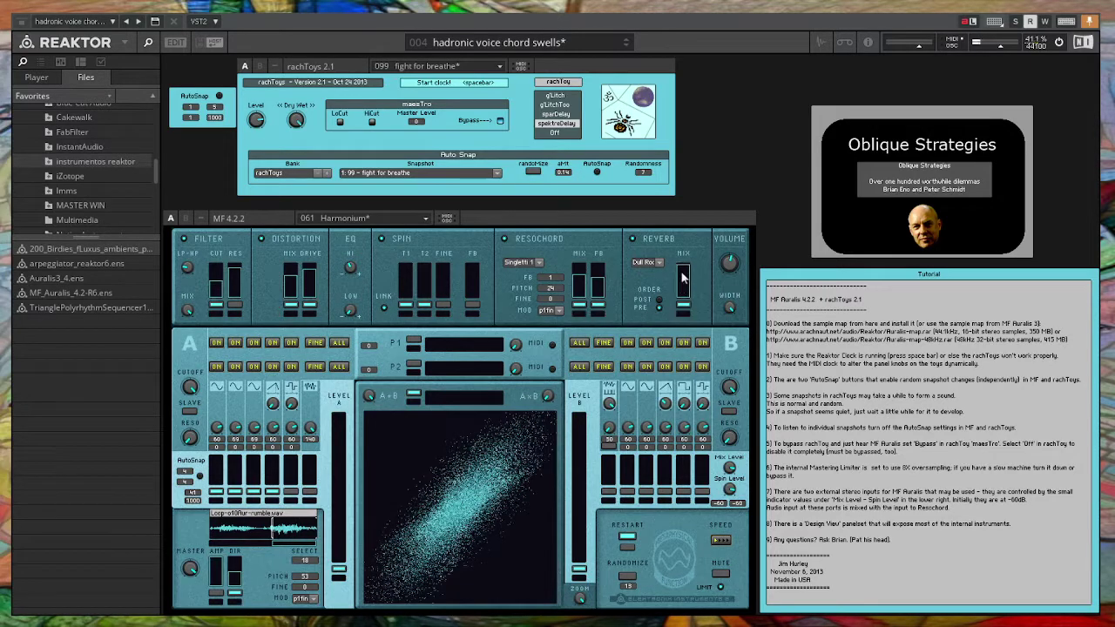
drag(685, 272, 685, 308)
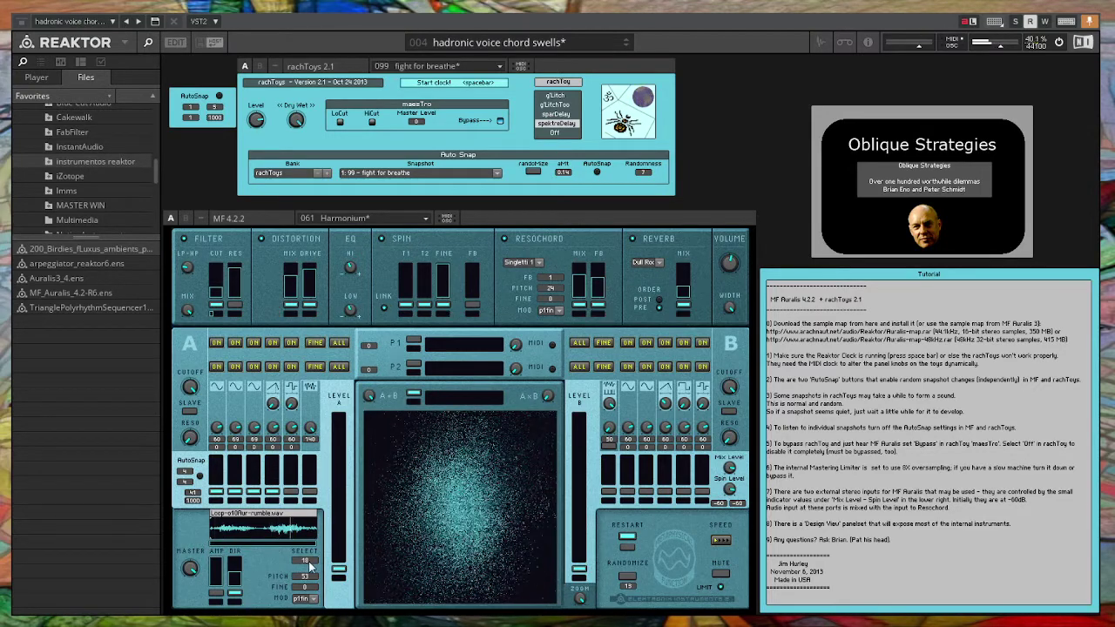
- Audition successive samples in the sample player and settle on sample 44, the Drum sample padded-bongo
drag(308, 561, 307, 558)
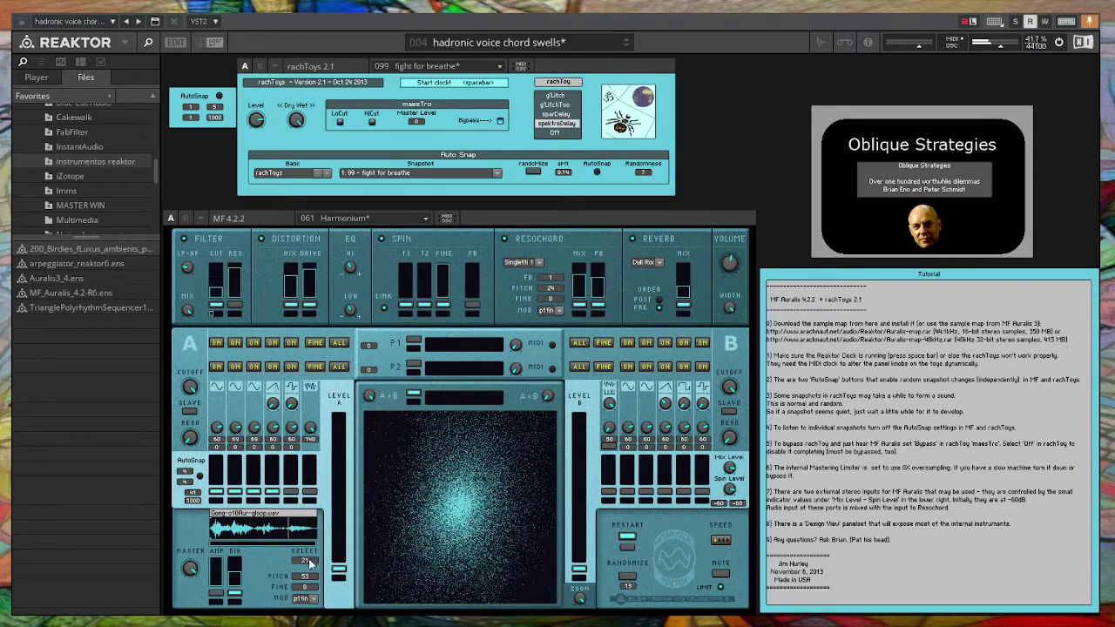
scroll(309, 563, up, 1)
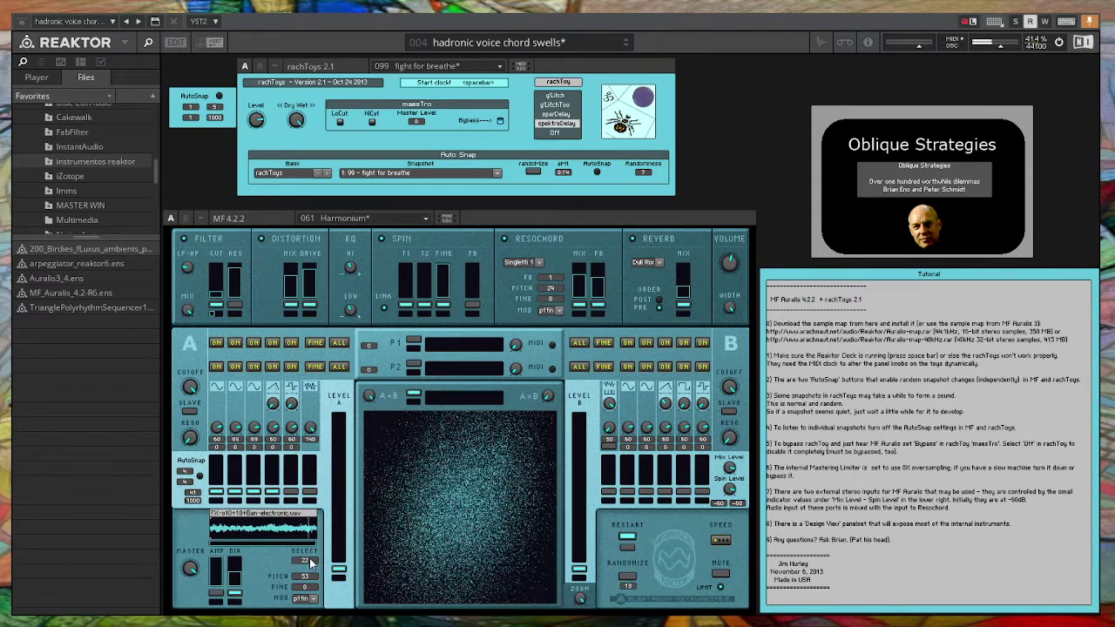
scroll(310, 564, up, 2)
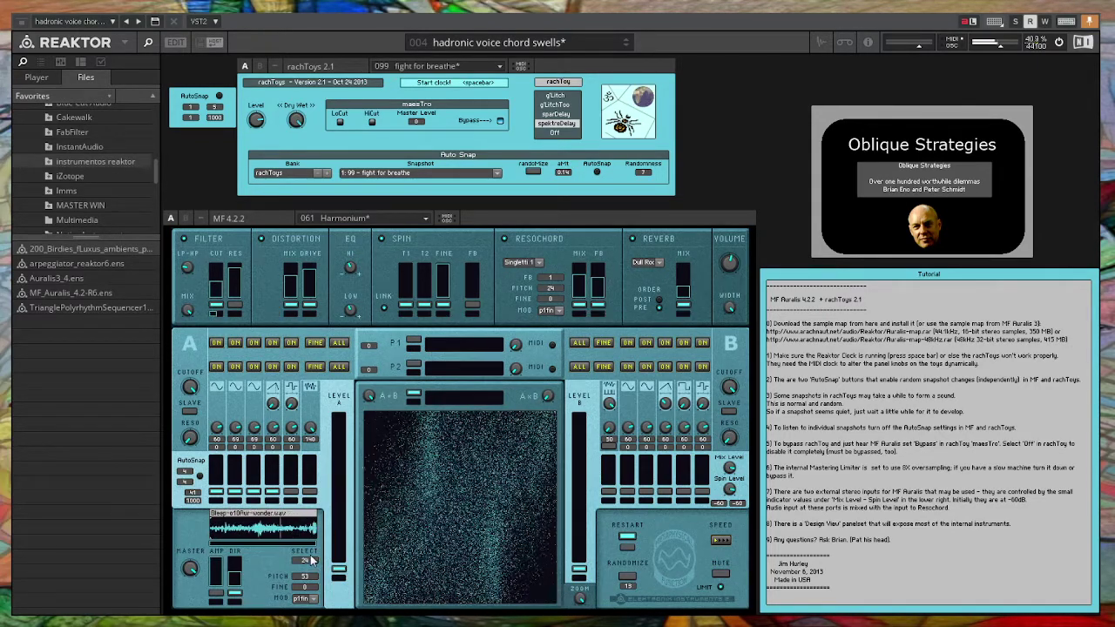
scroll(311, 561, up, 3)
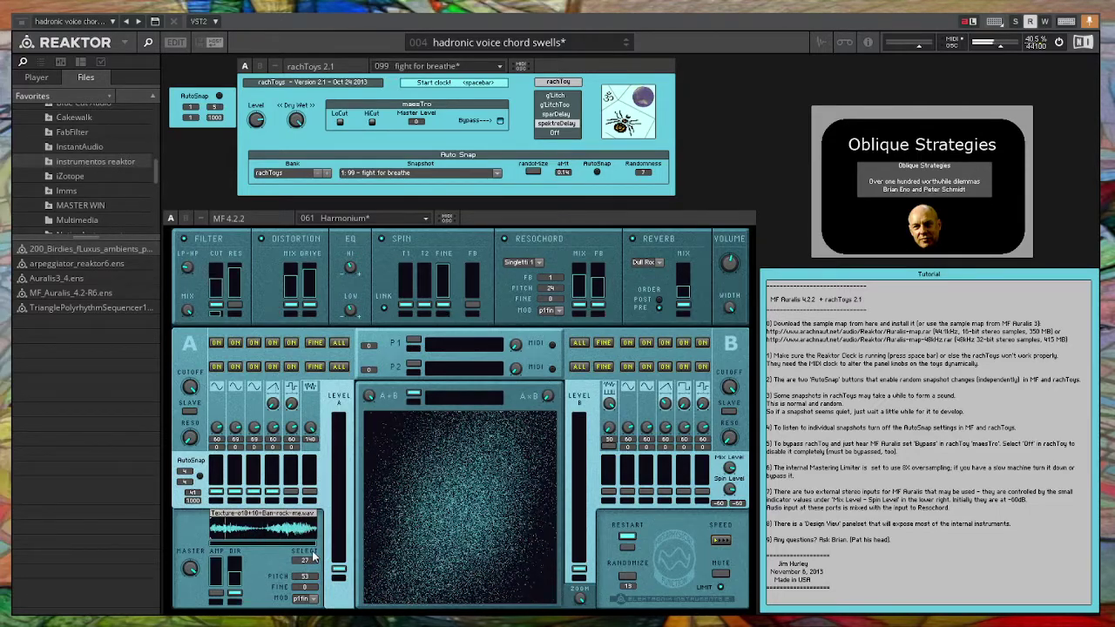
scroll(314, 558, up, 1)
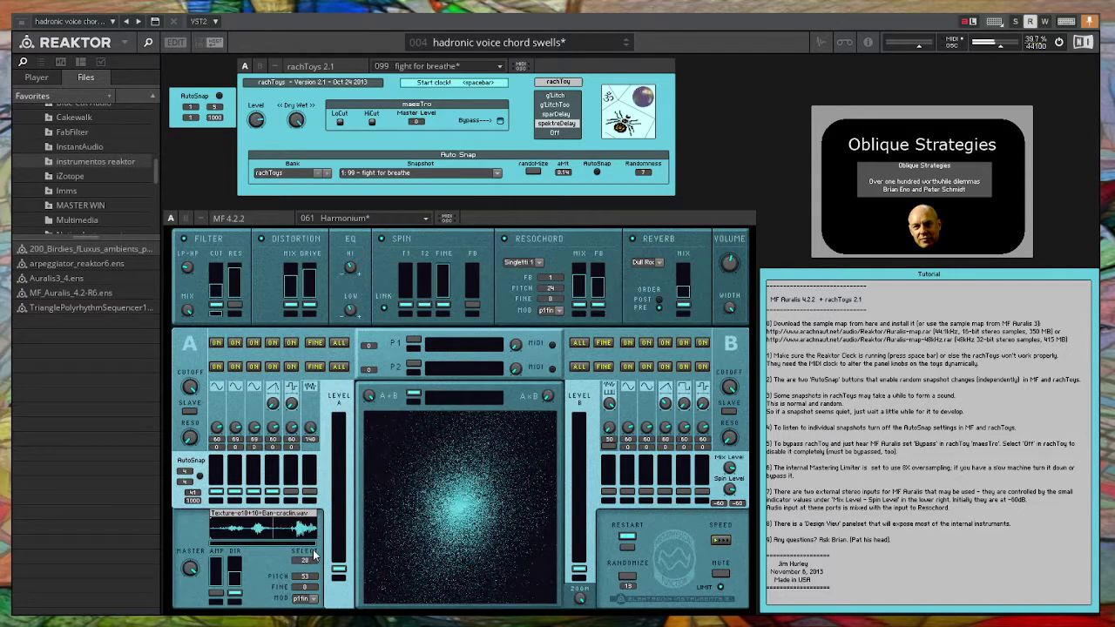
scroll(313, 557, up, 1)
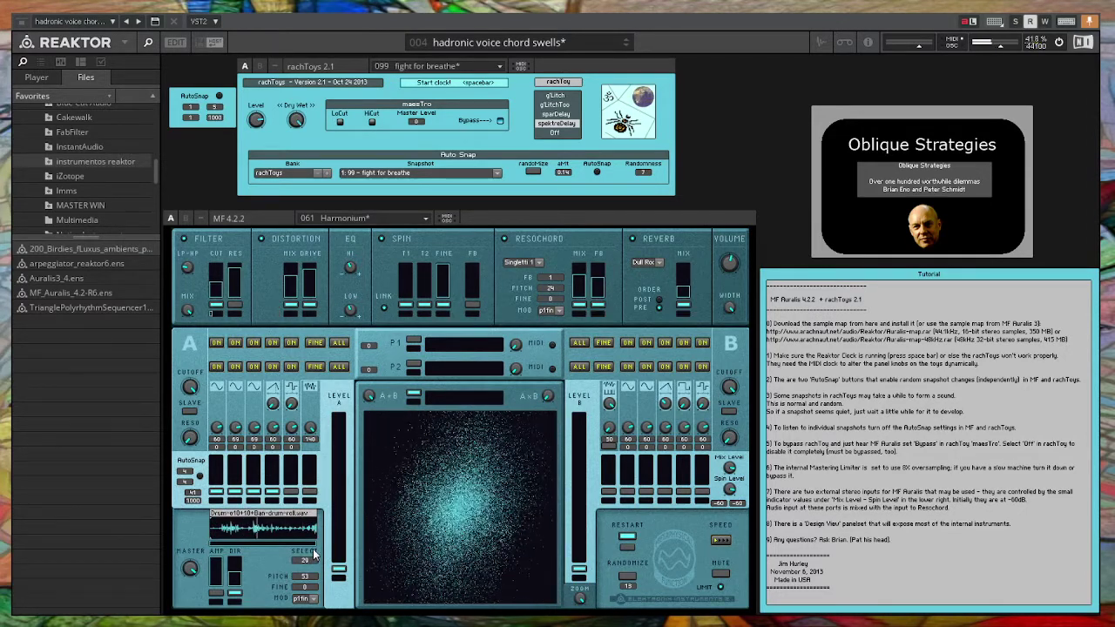
scroll(315, 555, up, 3)
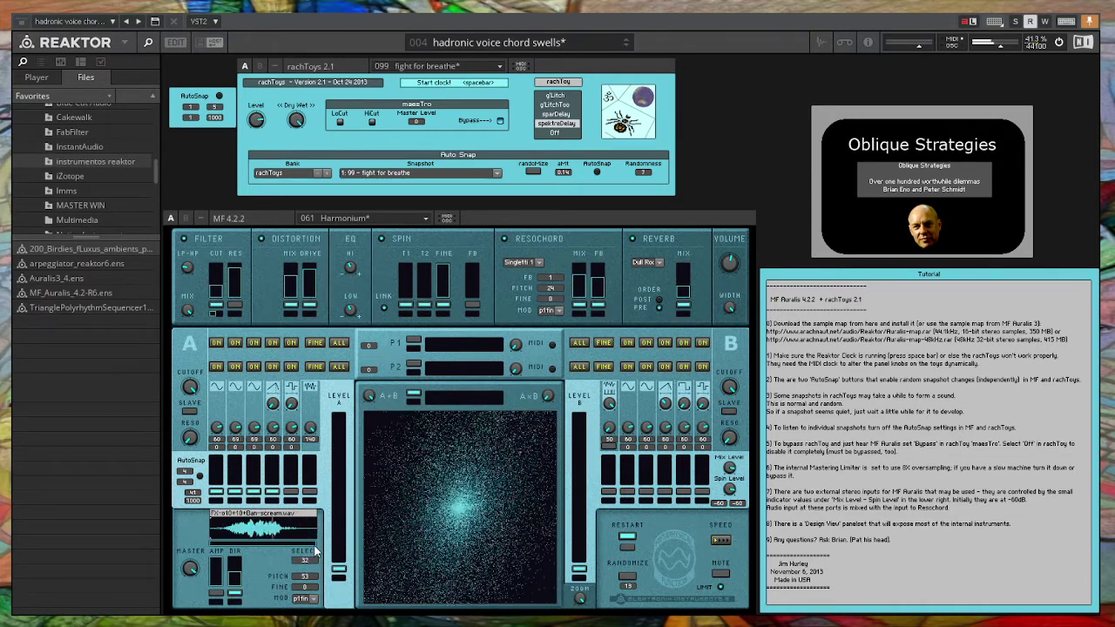
scroll(316, 551, up, 1)
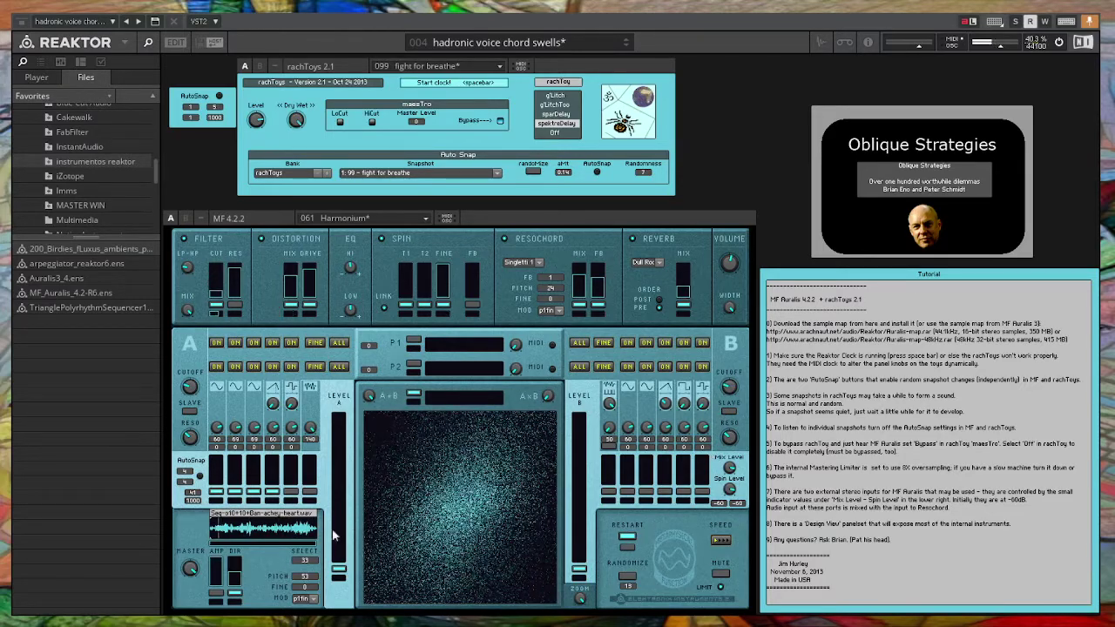
drag(314, 565, 315, 545)
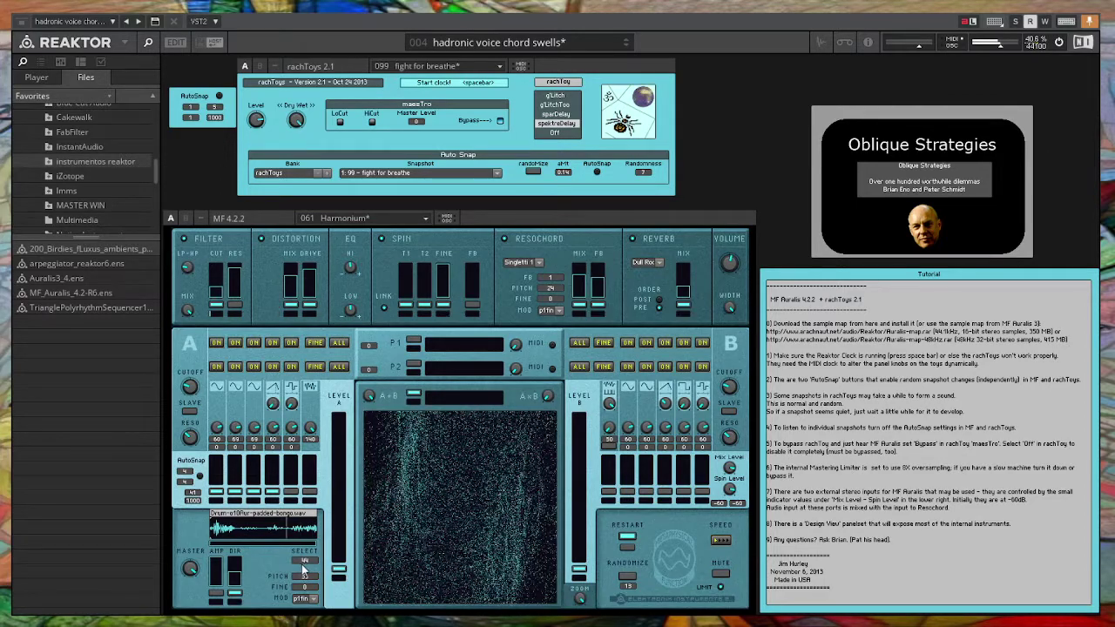
- Change the Resochord chord to So, with FB at 0.54 and pitch at 4
click(539, 262)
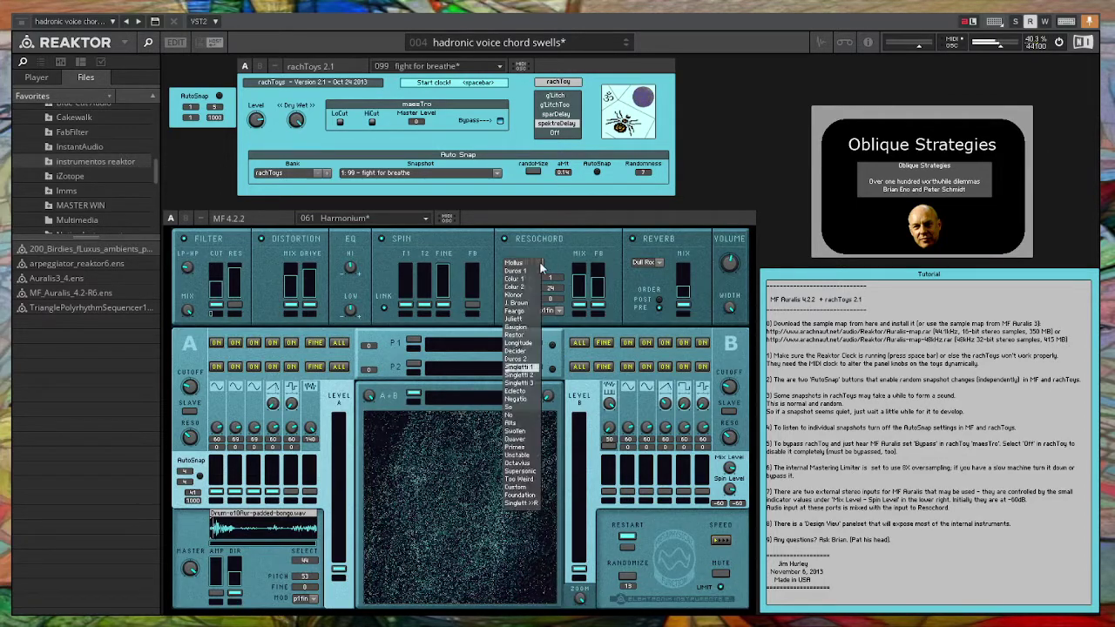
click(509, 406)
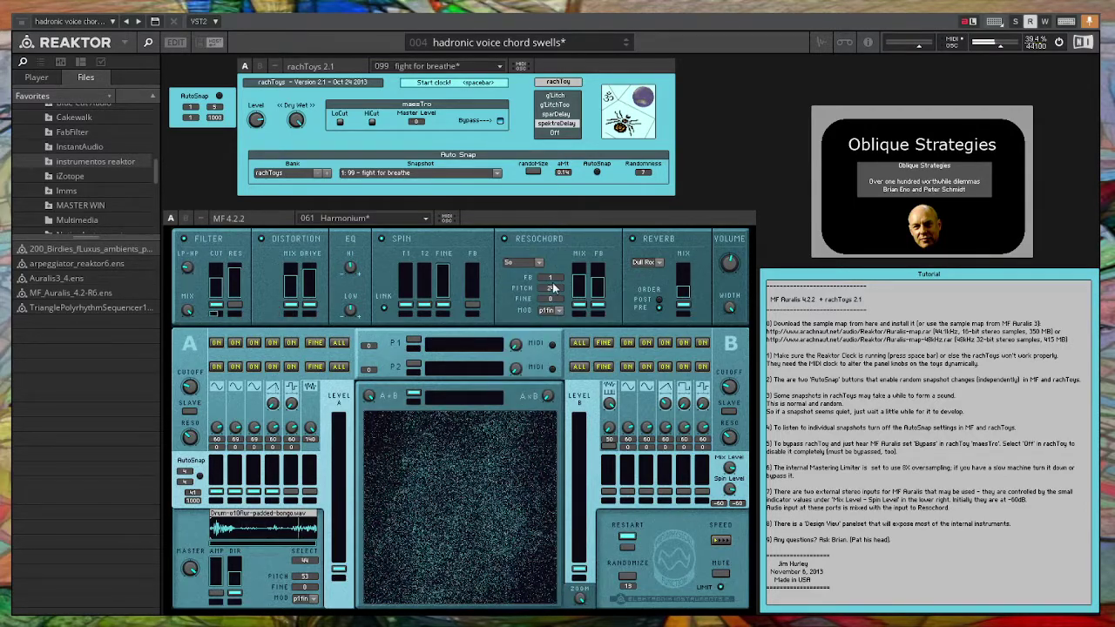
drag(553, 277, 535, 344)
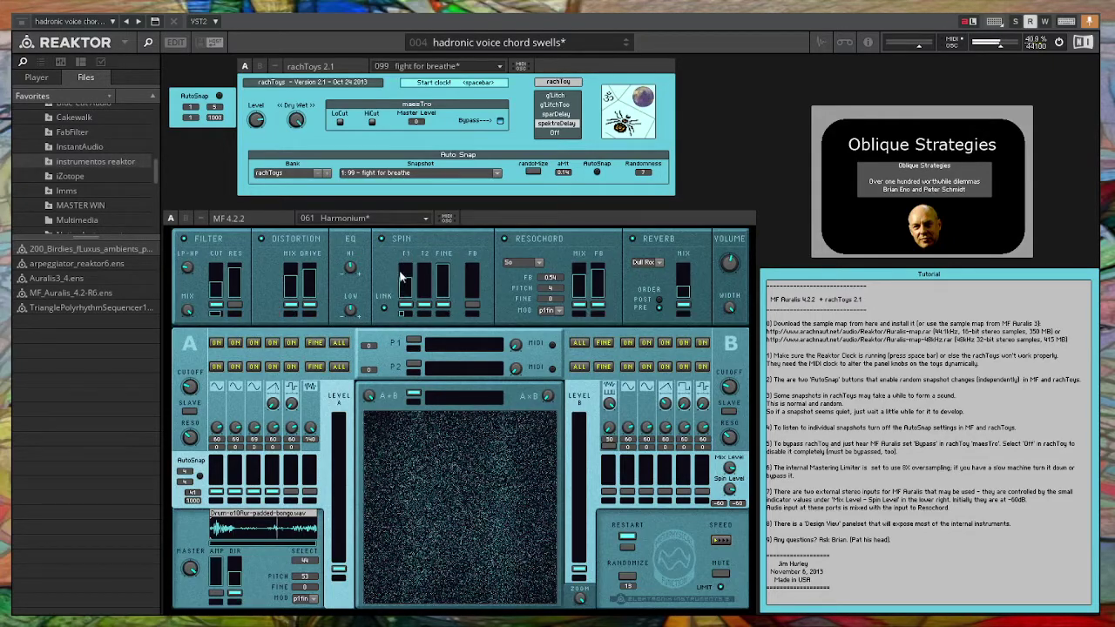
- Adjust the Spin effect's F1, F2, Fine and FB levels and change the Resochord chord to Alts
drag(402, 277, 419, 251)
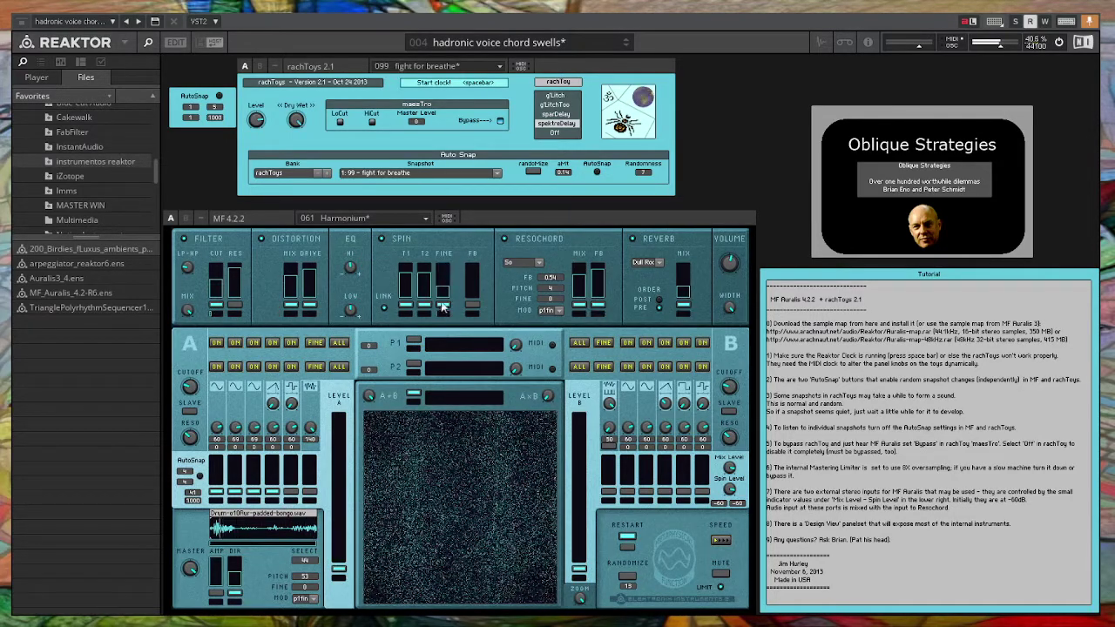
drag(447, 266, 468, 309)
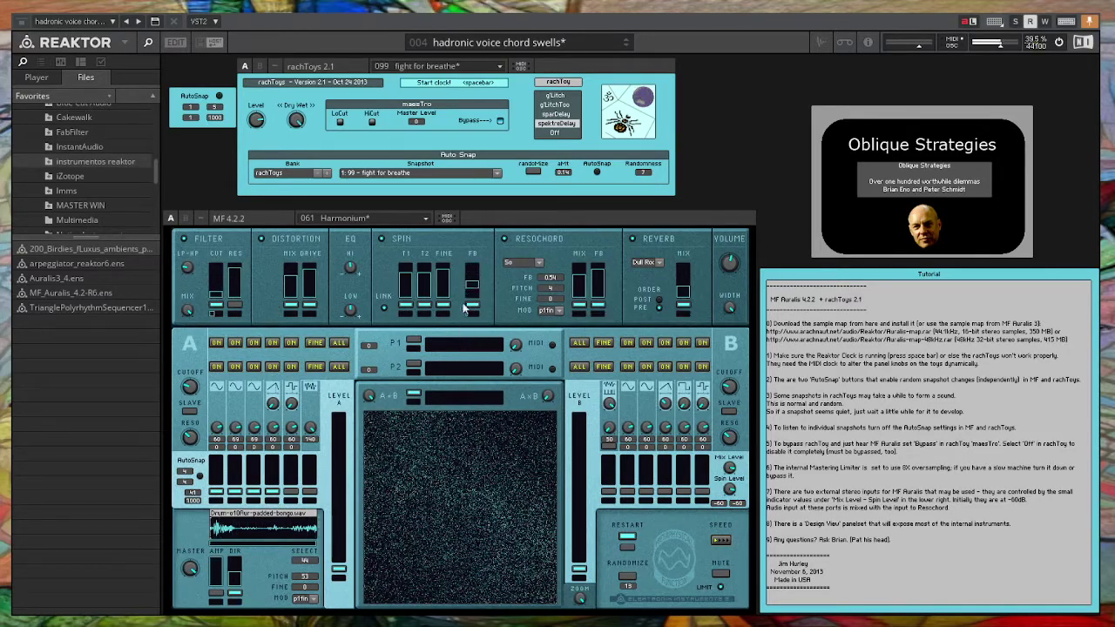
click(538, 263)
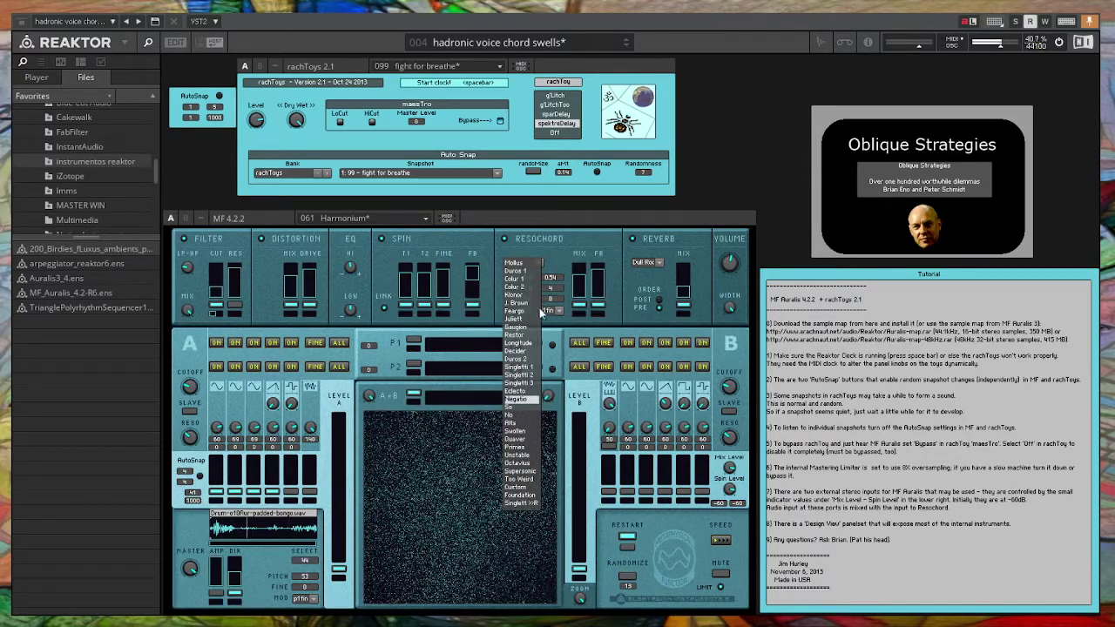
click(520, 423)
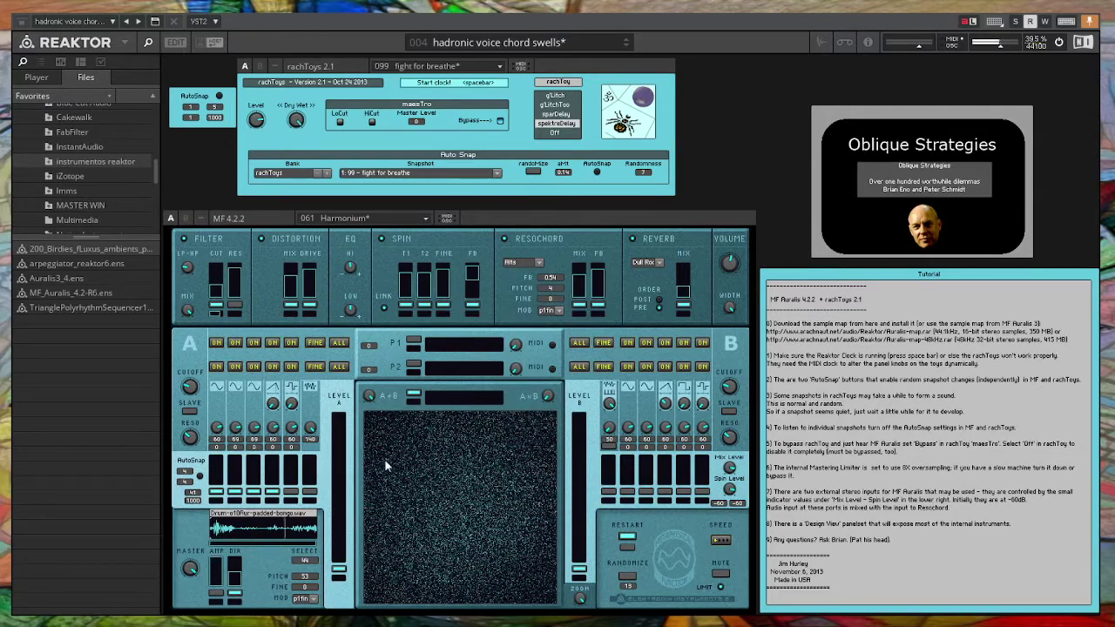
- Audition further samples, settling on the Loop sample rolling-can, and adjust the Spin effect's F1
drag(300, 555, 302, 565)
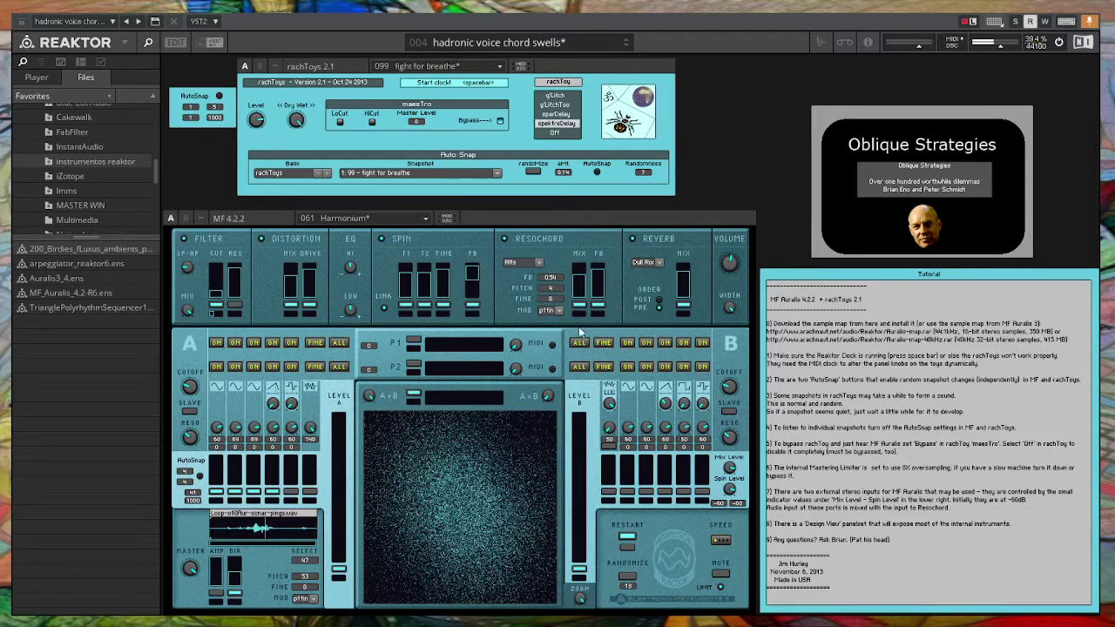
drag(412, 284, 400, 262)
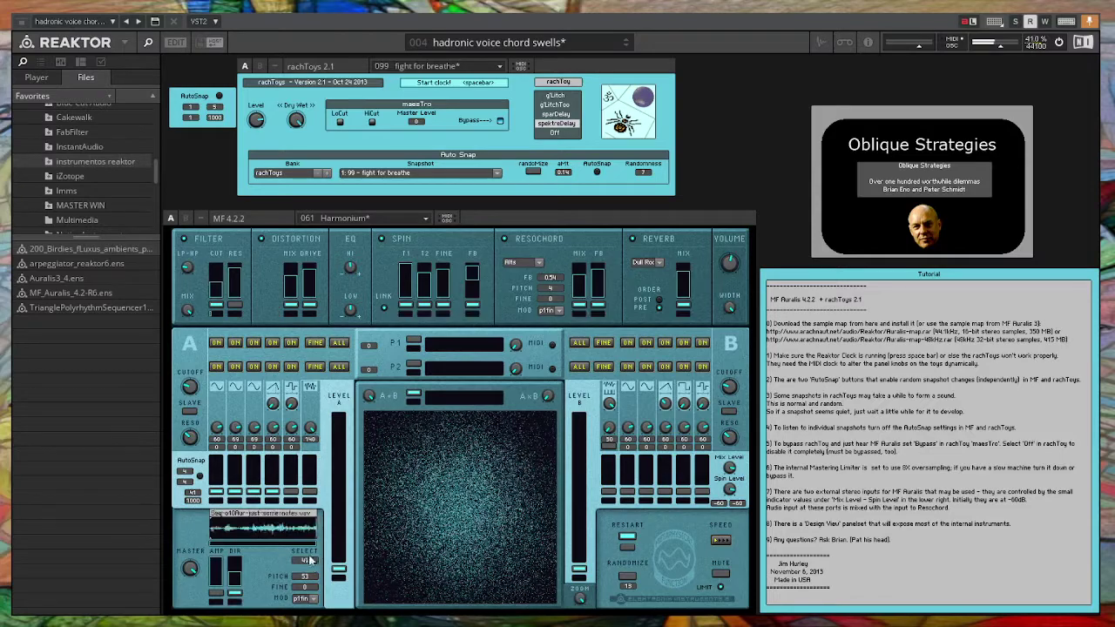
drag(312, 565, 304, 562)
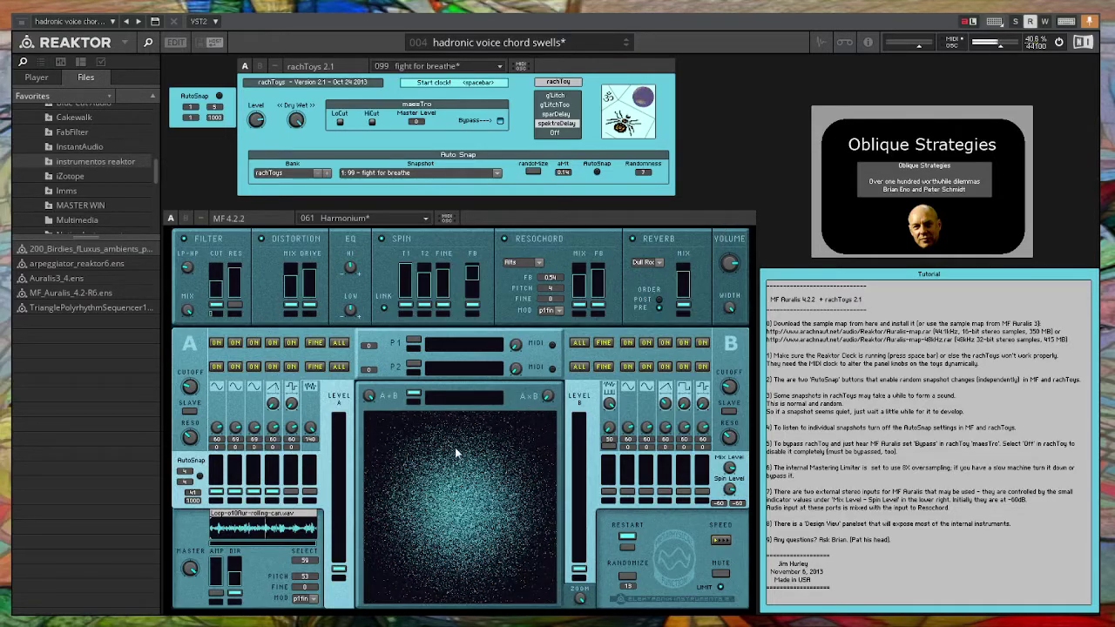
- Change the Resochord chord to Supersonic and advance the sample player past persistent-chime and rubber to the Texture theme sample
click(529, 264)
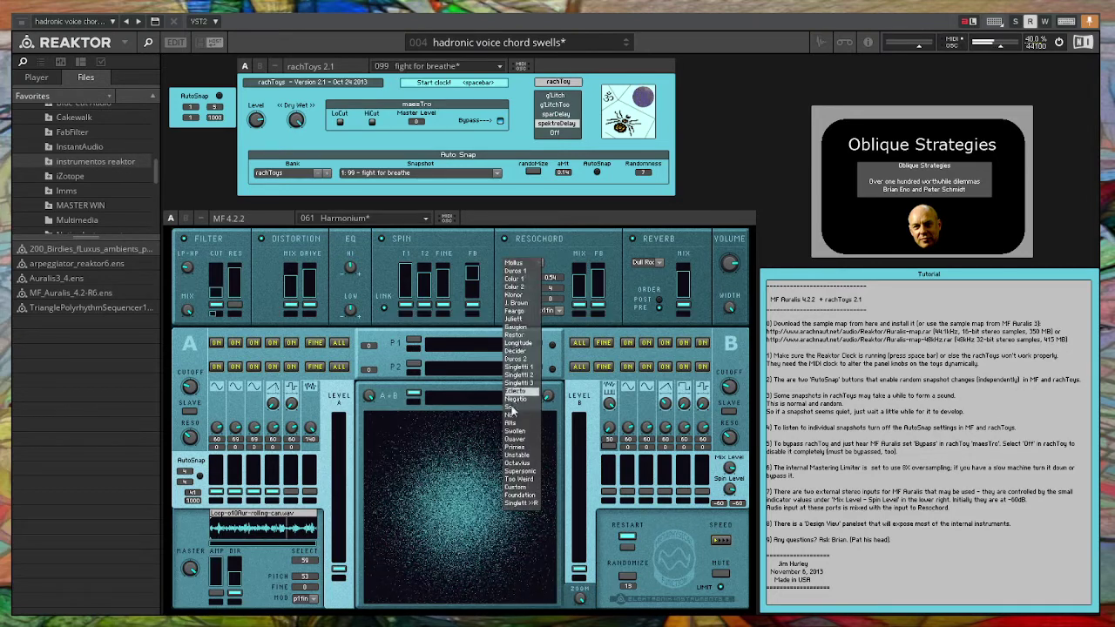
click(514, 472)
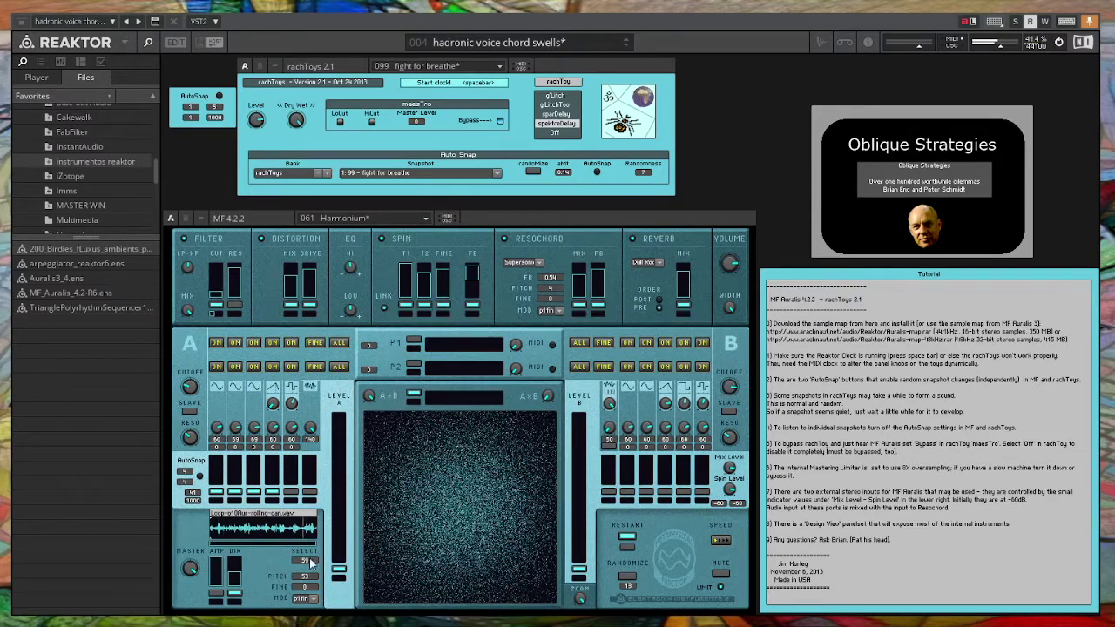
drag(311, 564, 306, 557)
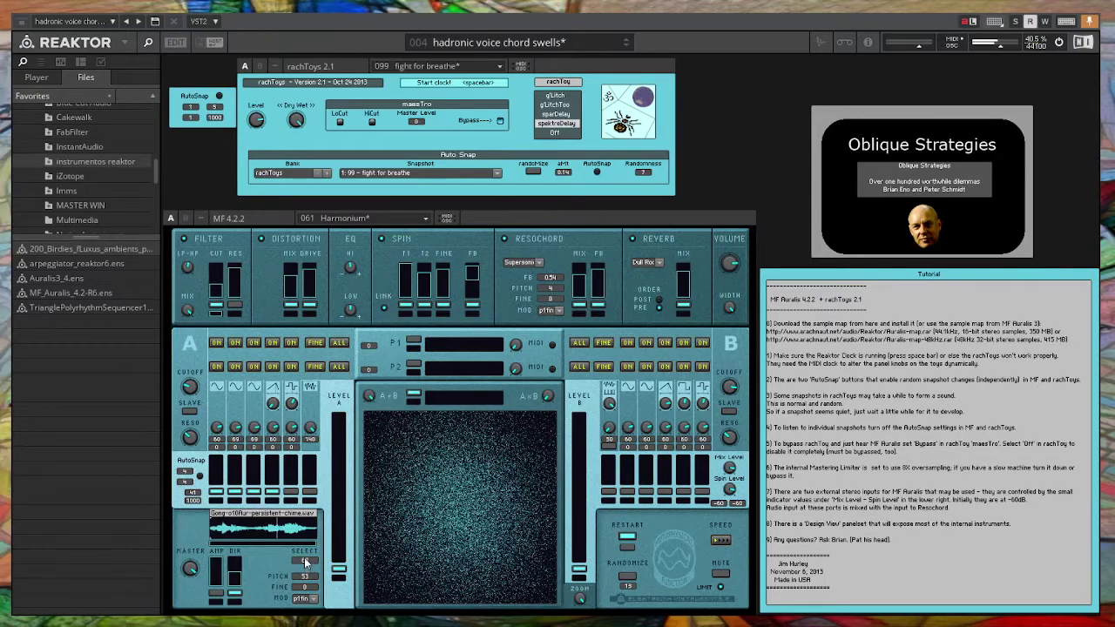
drag(304, 557, 304, 555)
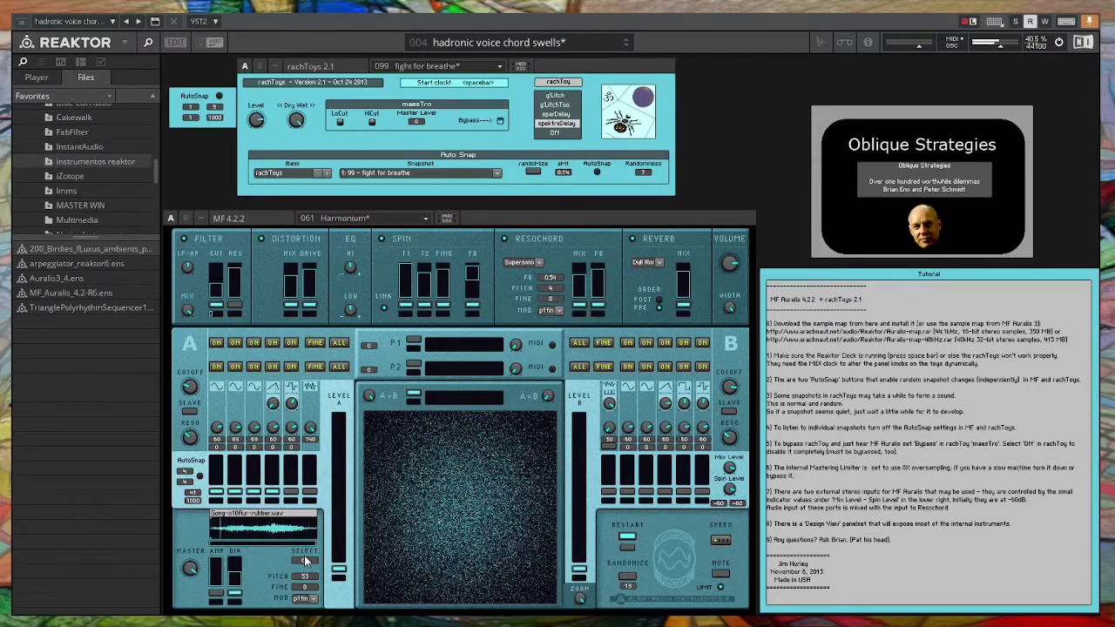
drag(304, 558, 304, 555)
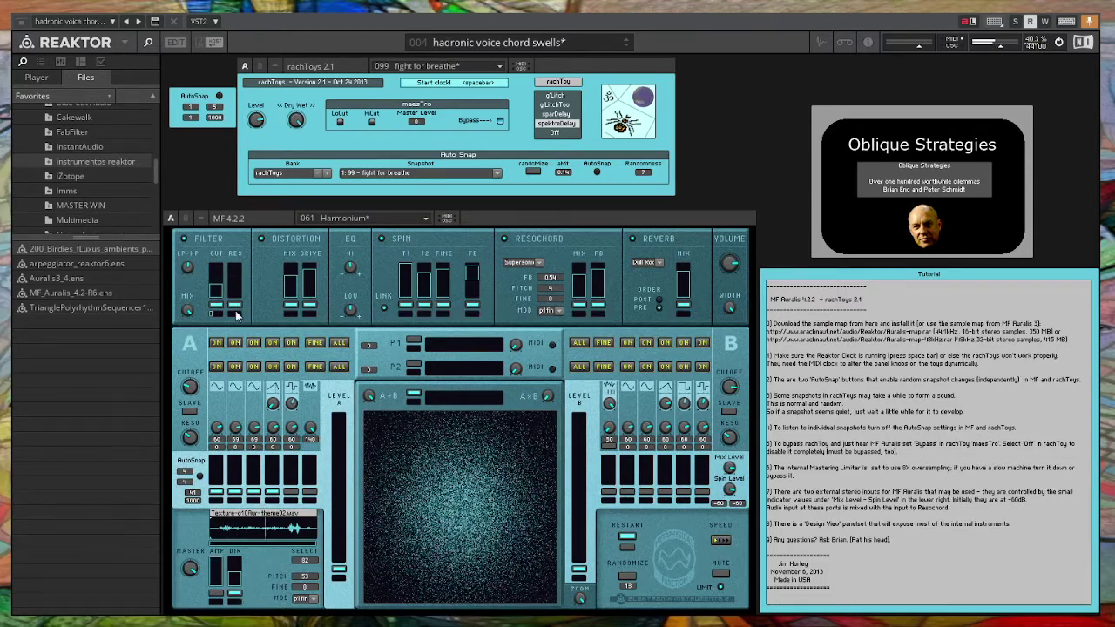
- Adjust the filter's RES level and load the ensemble snapshot Insane Drummer Texture
drag(235, 311, 235, 289)
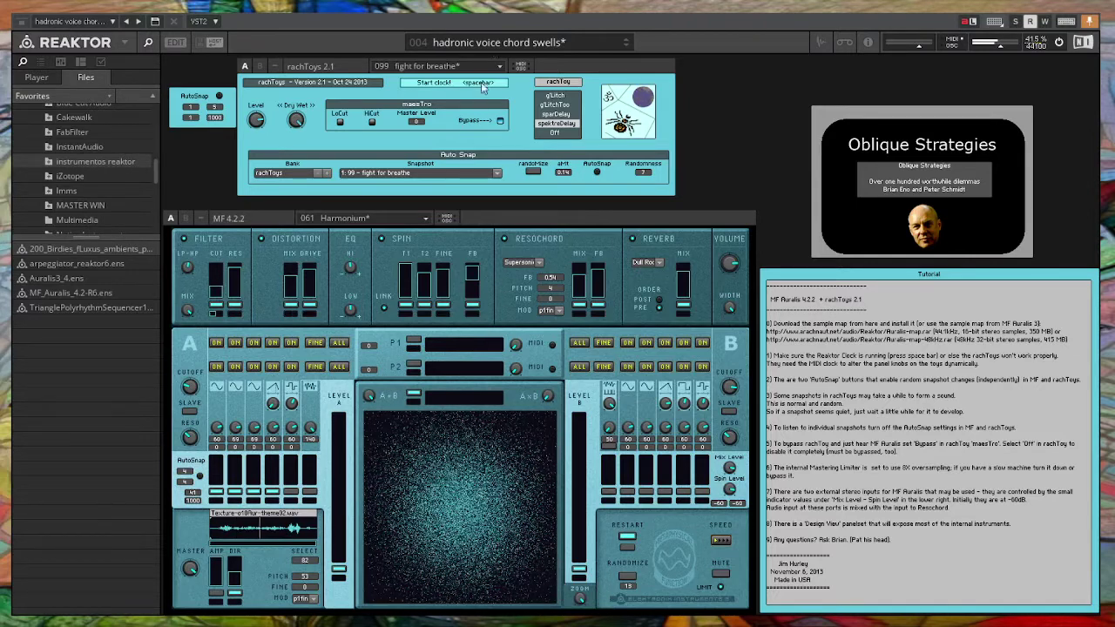
click(497, 43)
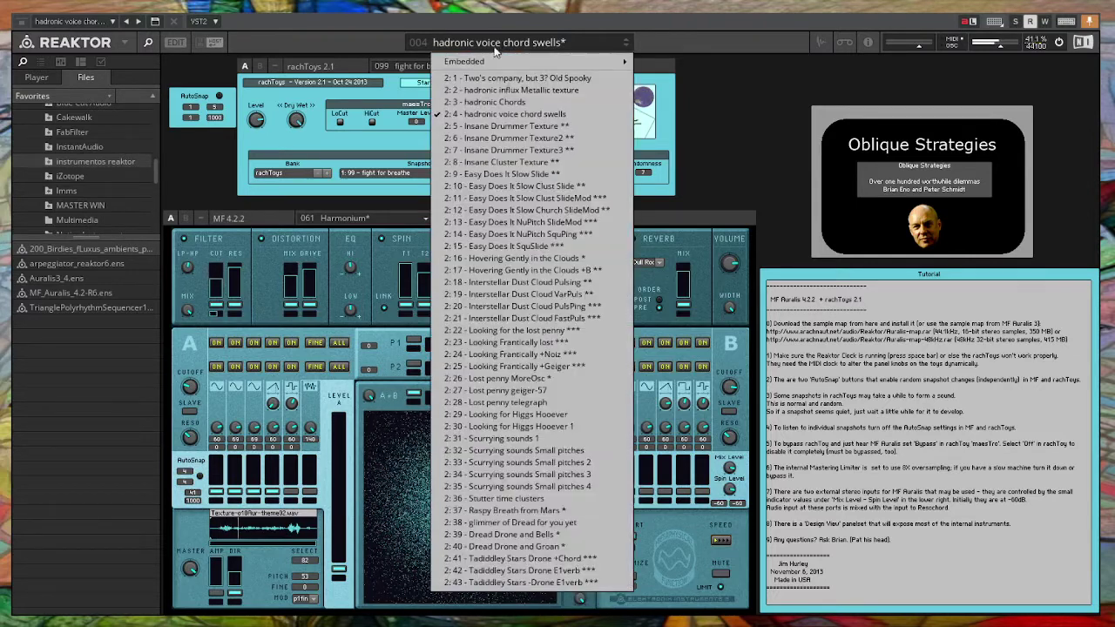
click(482, 127)
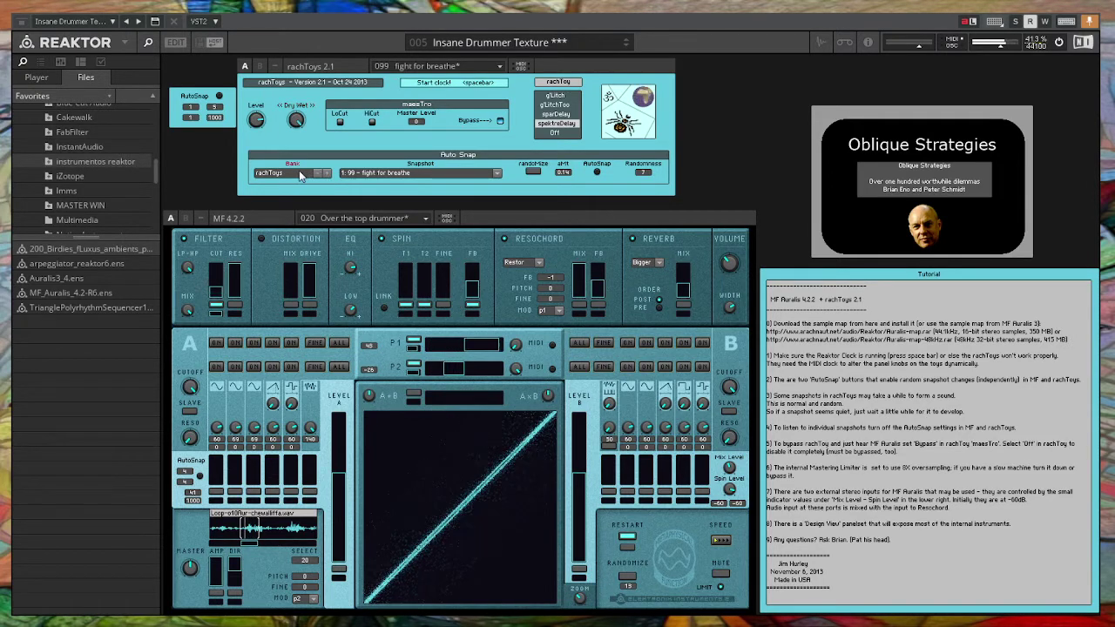
- Load the rachToys snapshot Toy Story III and let AutoSnap vary the snapshots for a while before turning it off
click(499, 174)
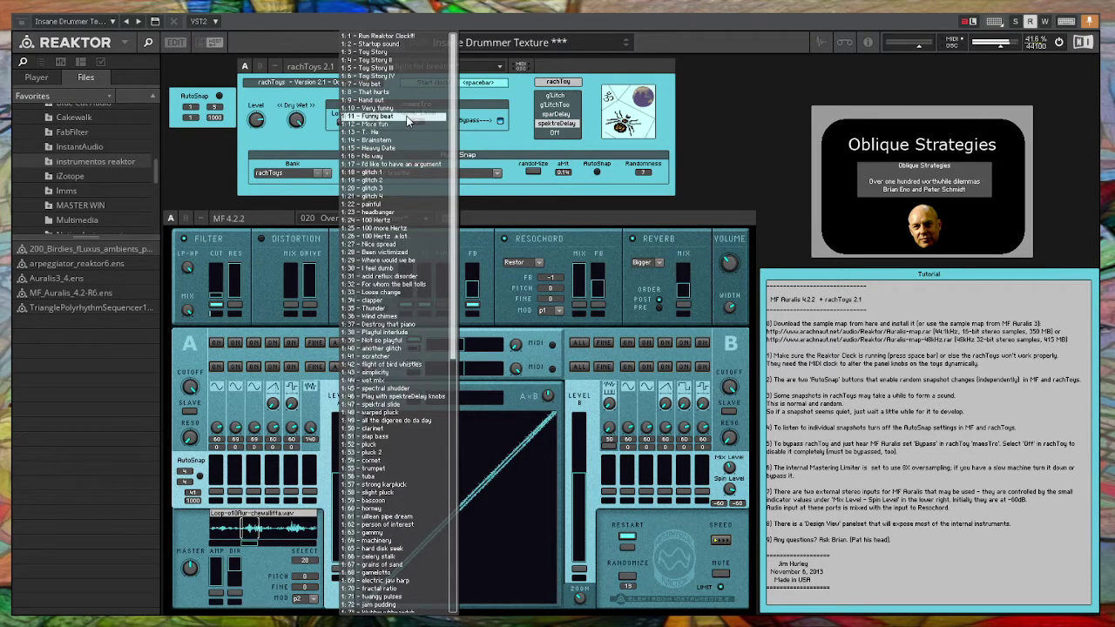
click(391, 71)
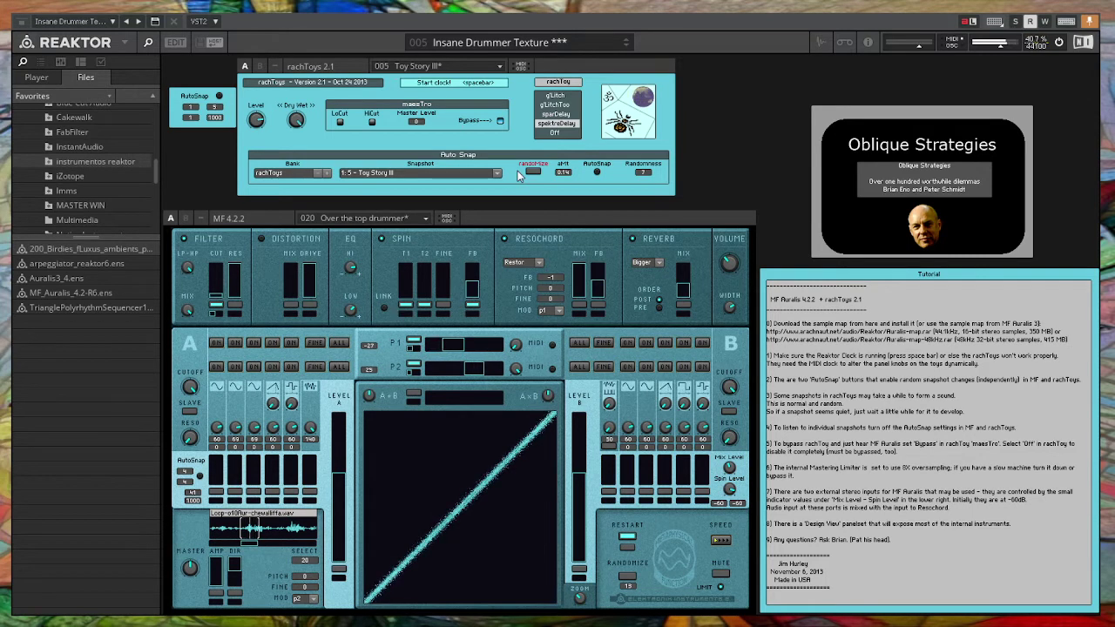
click(596, 173)
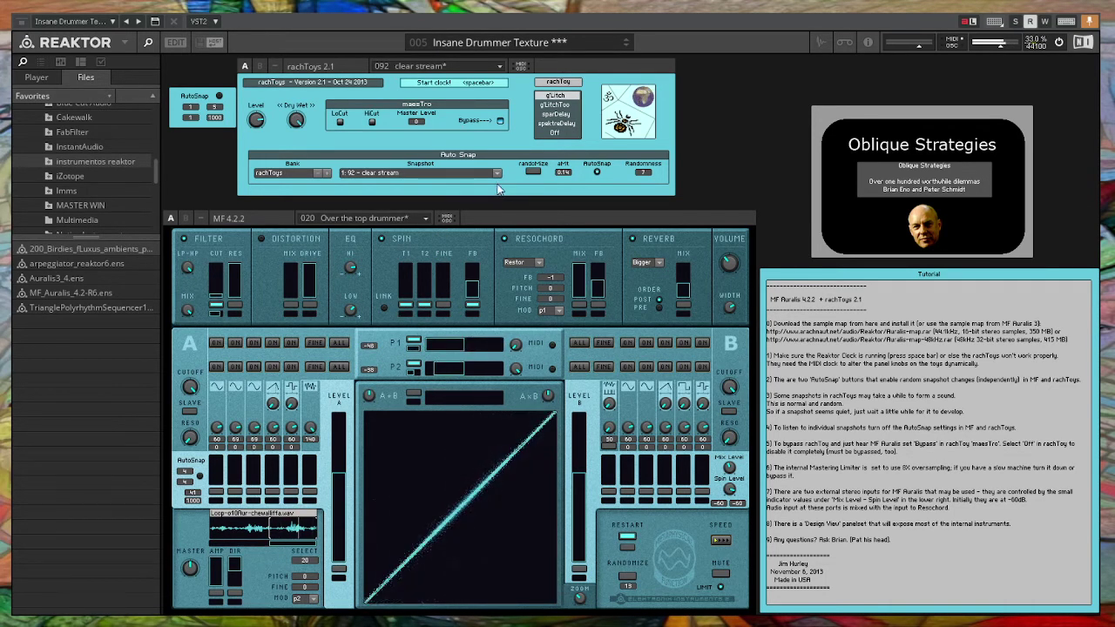
click(598, 173)
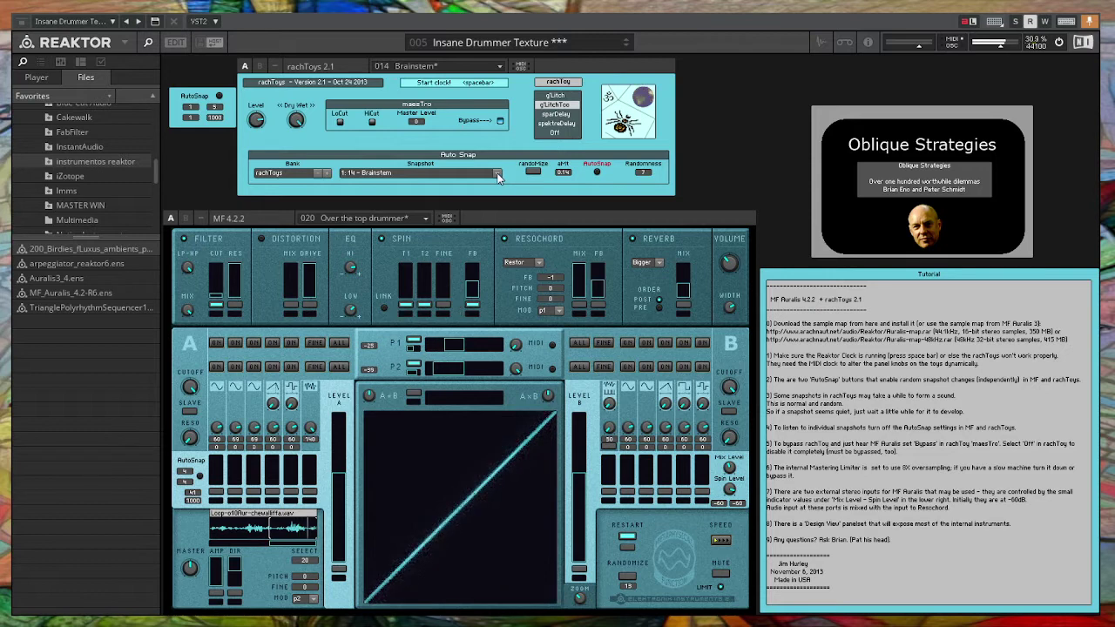
- Set the rachToys Auto Snap bank to Off and choose sparDelay as the rachToy effect
click(324, 176)
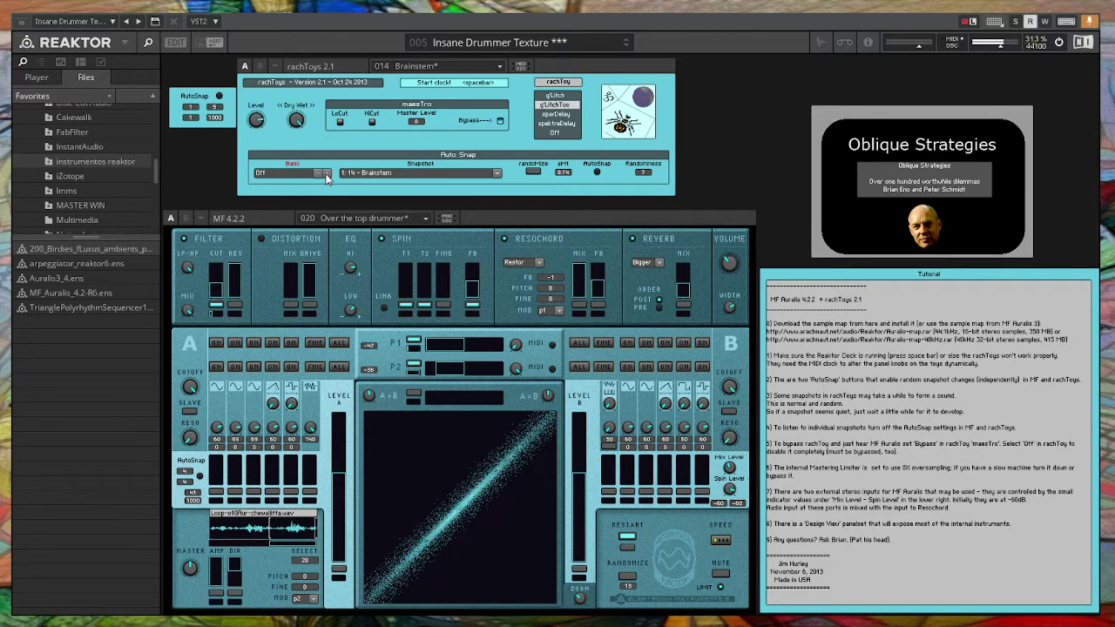
click(316, 173)
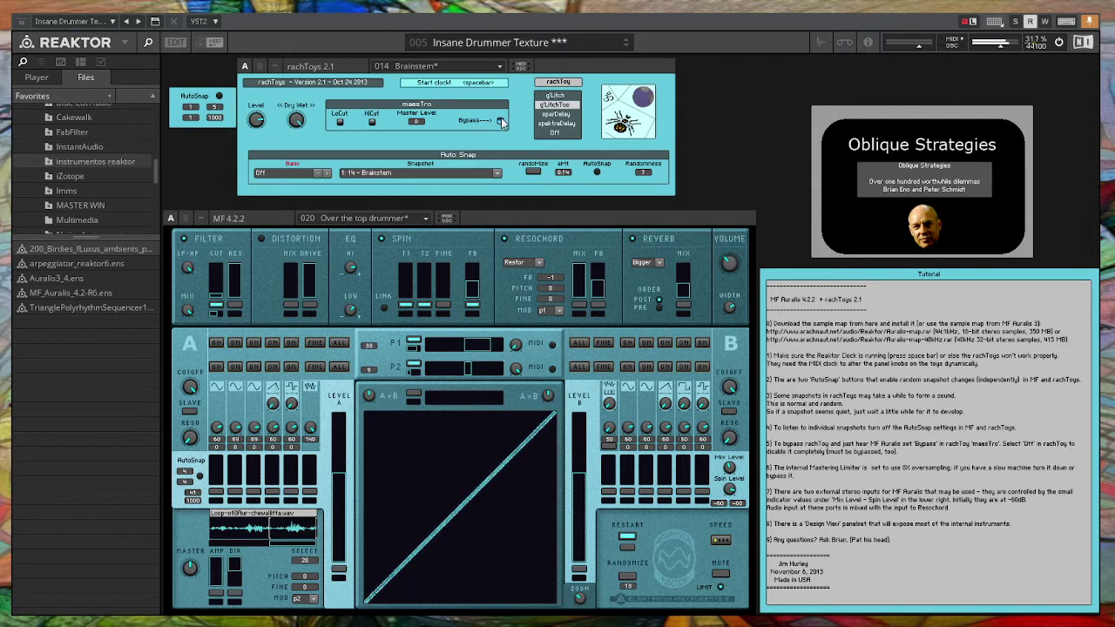
click(550, 114)
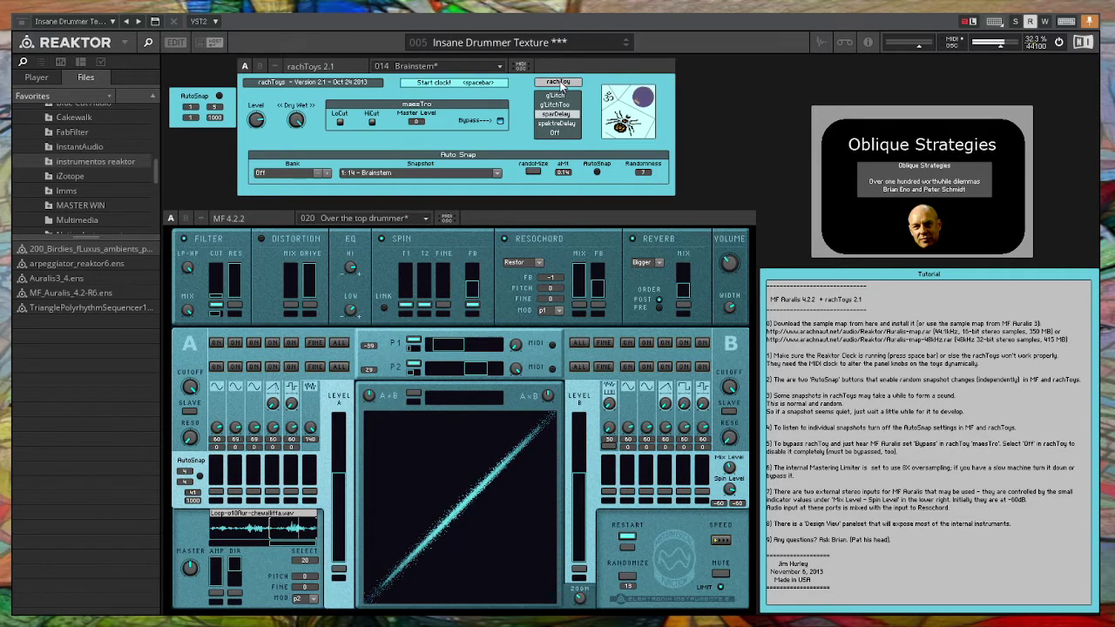
- Load the rachToys snapshot glitch 4 and change the sample player to sample 22, Ban-electronic
click(497, 174)
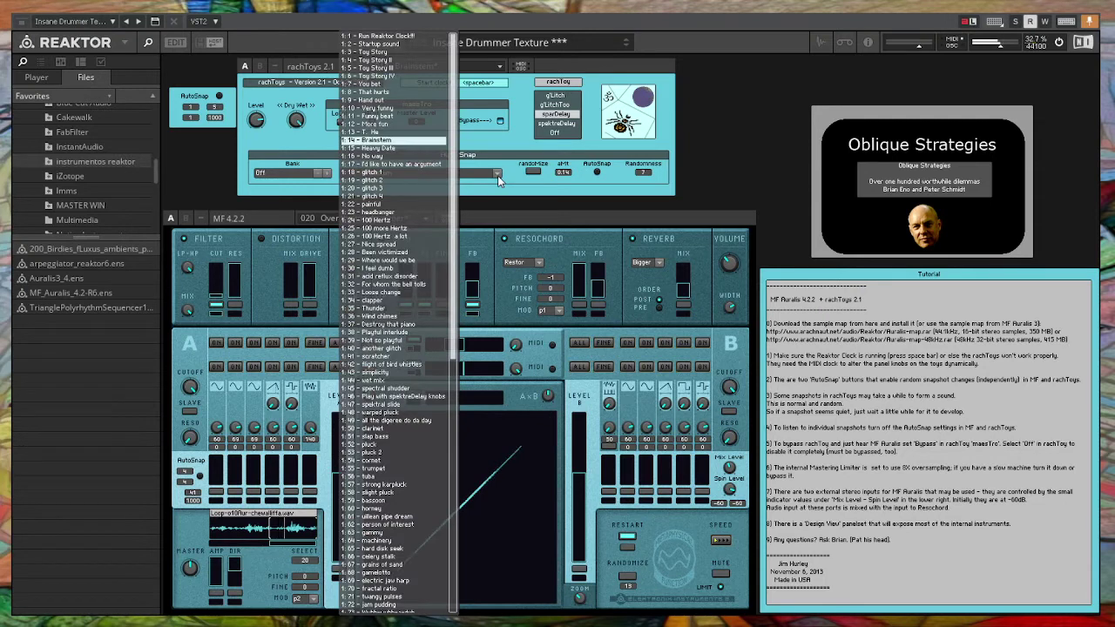
click(413, 196)
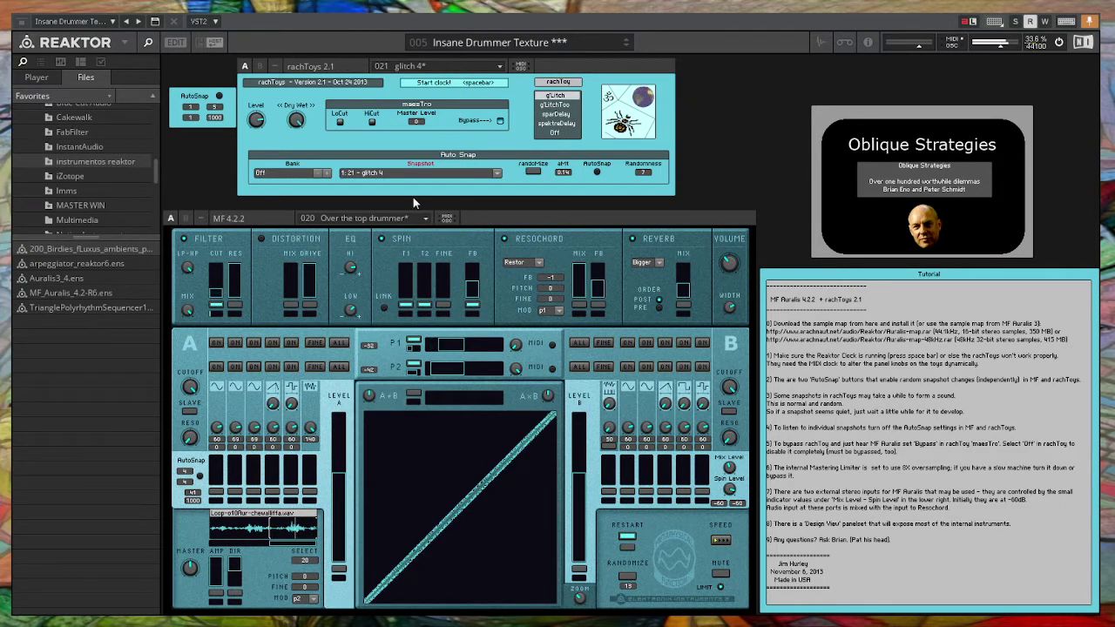
drag(295, 563, 296, 556)
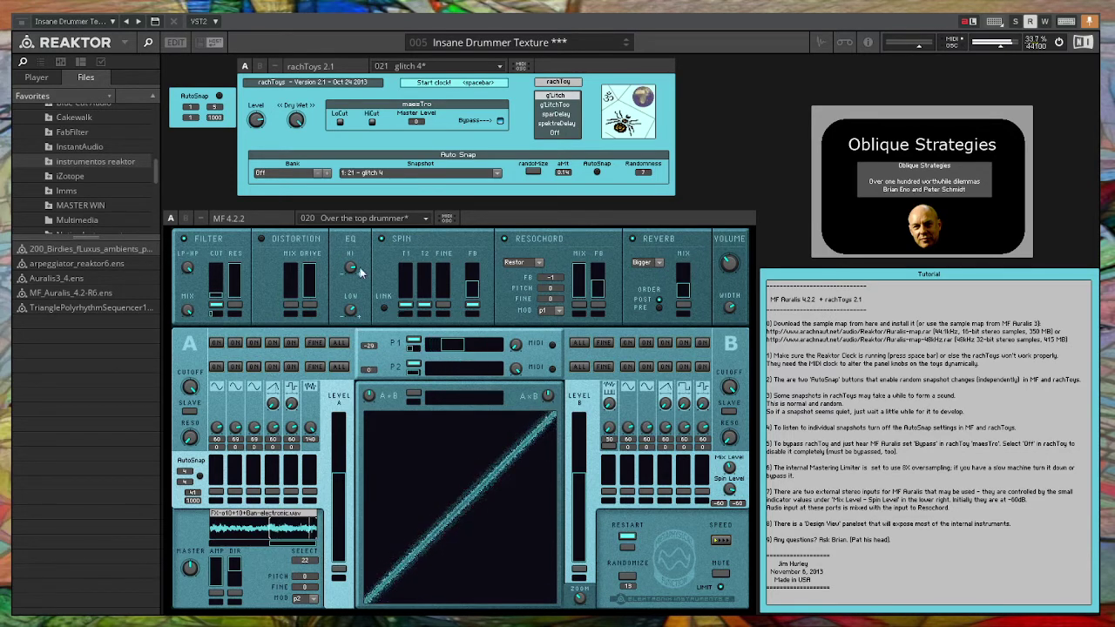
- Audition the ensemble snapshots Insane Drummer Texture2 and Insane Drummer Texture3, switching the second to the gloop sample, number 21
click(479, 42)
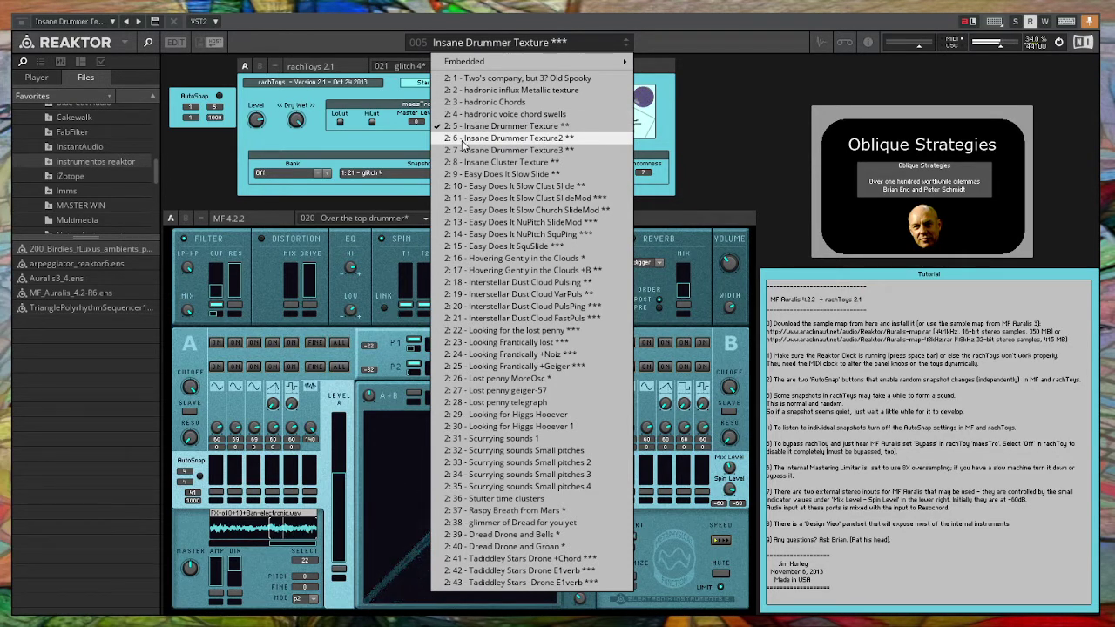
click(461, 141)
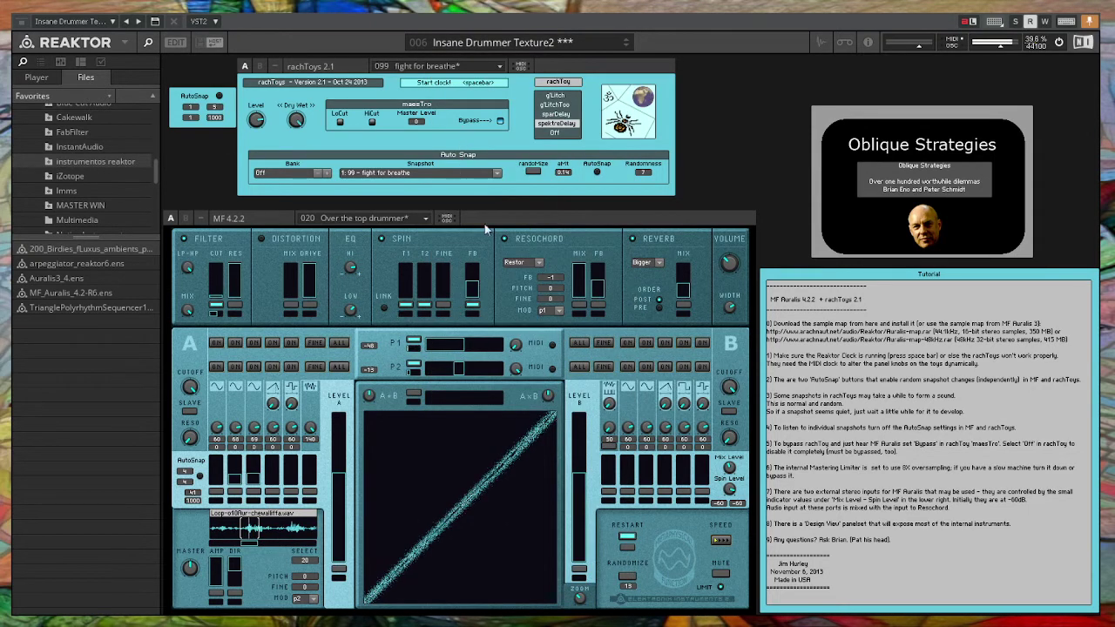
click(525, 49)
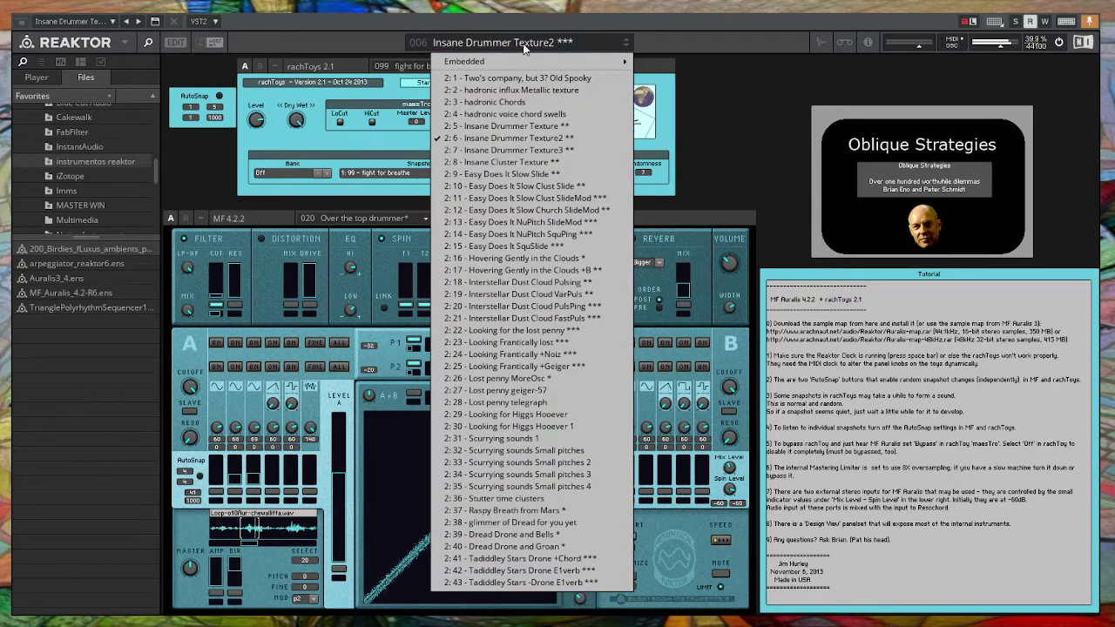
click(501, 151)
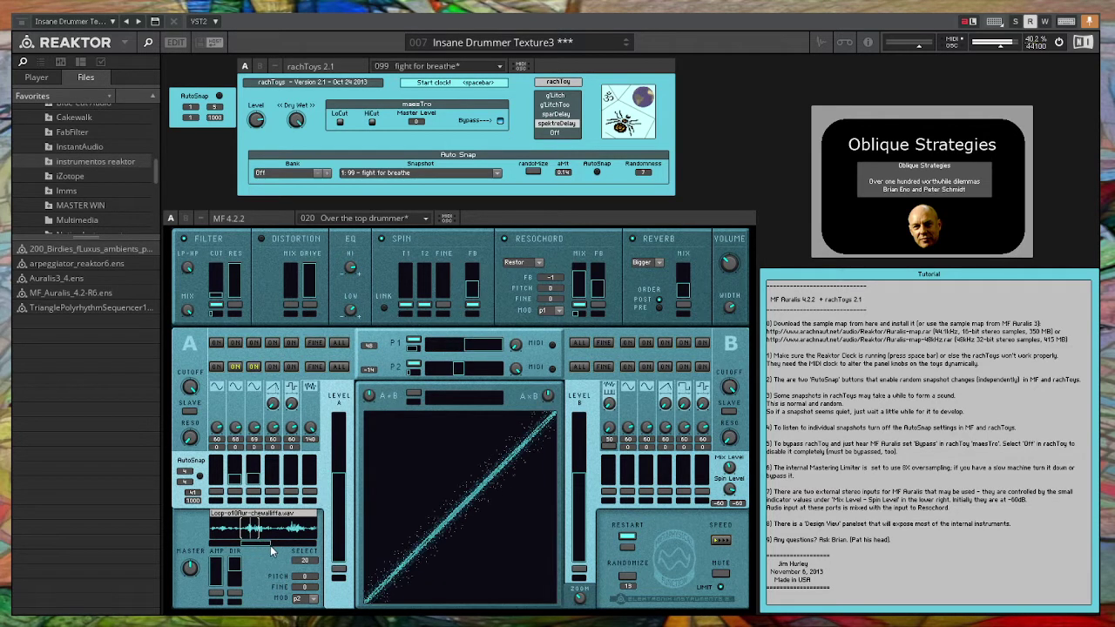
scroll(307, 561, up, 1)
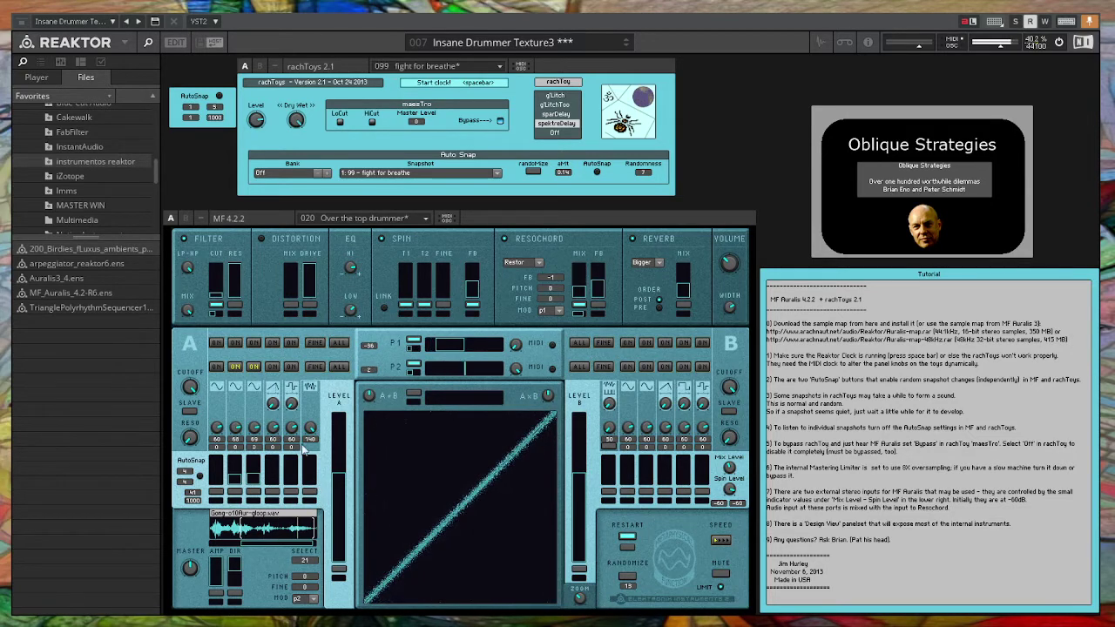
- Load the ensemble snapshot Insane Cluster Texture with the rachToys snapshot 60, horney, and widen the sample's loop region
click(482, 44)
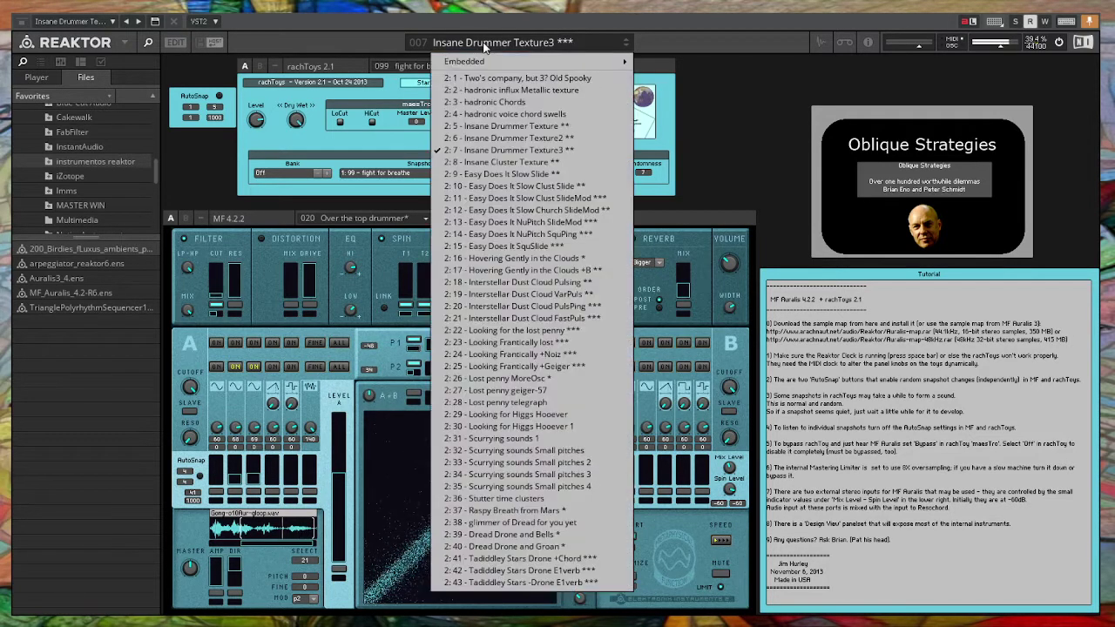
click(476, 165)
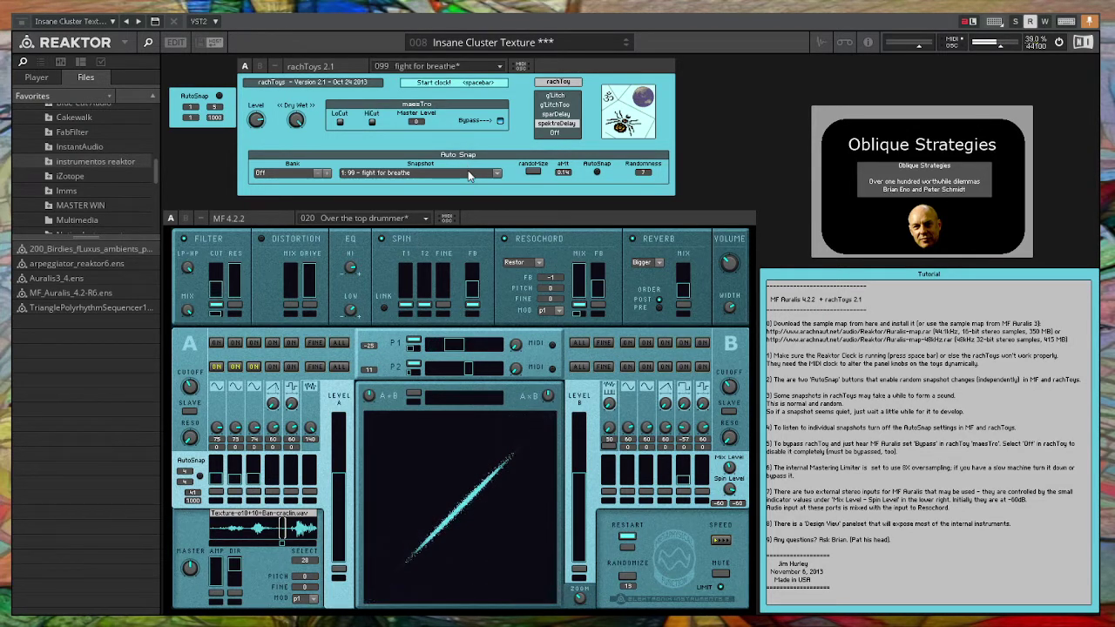
click(468, 172)
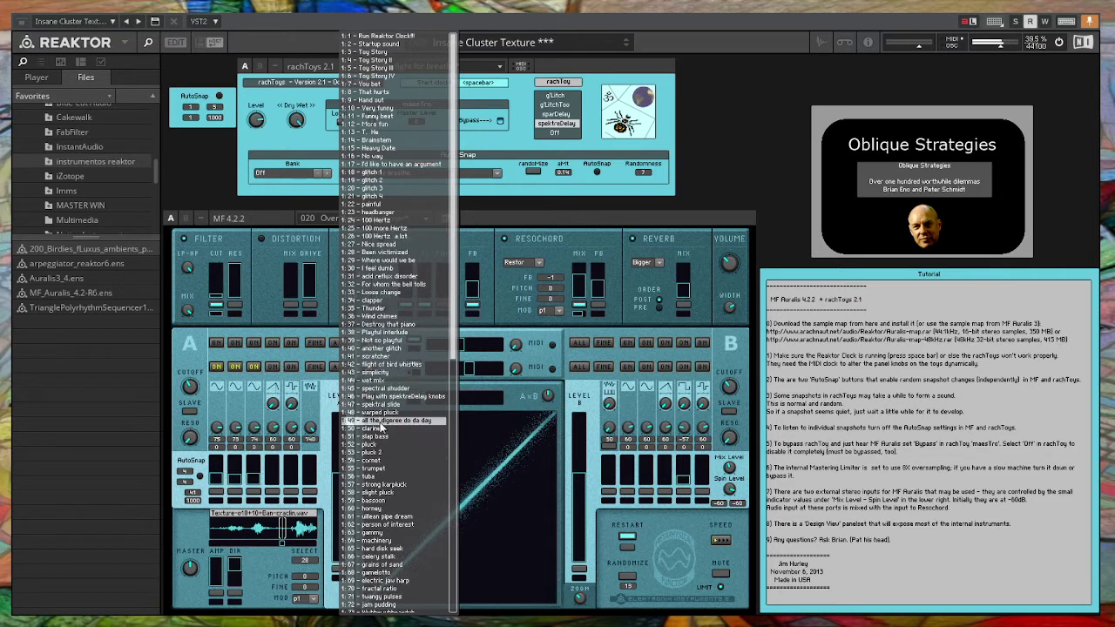
click(382, 510)
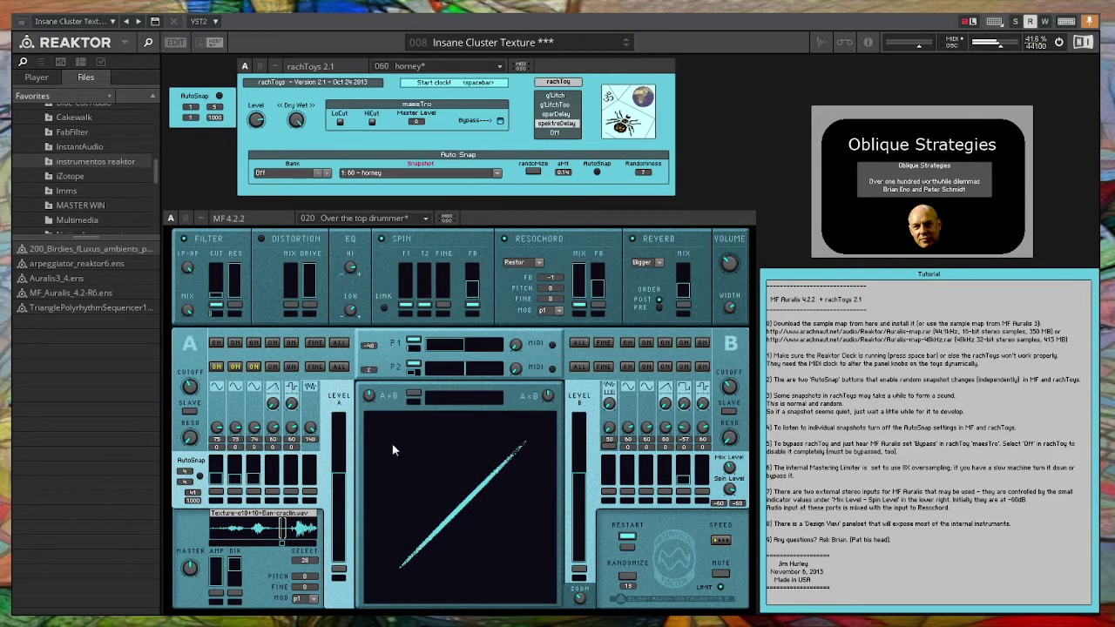
drag(279, 545, 203, 540)
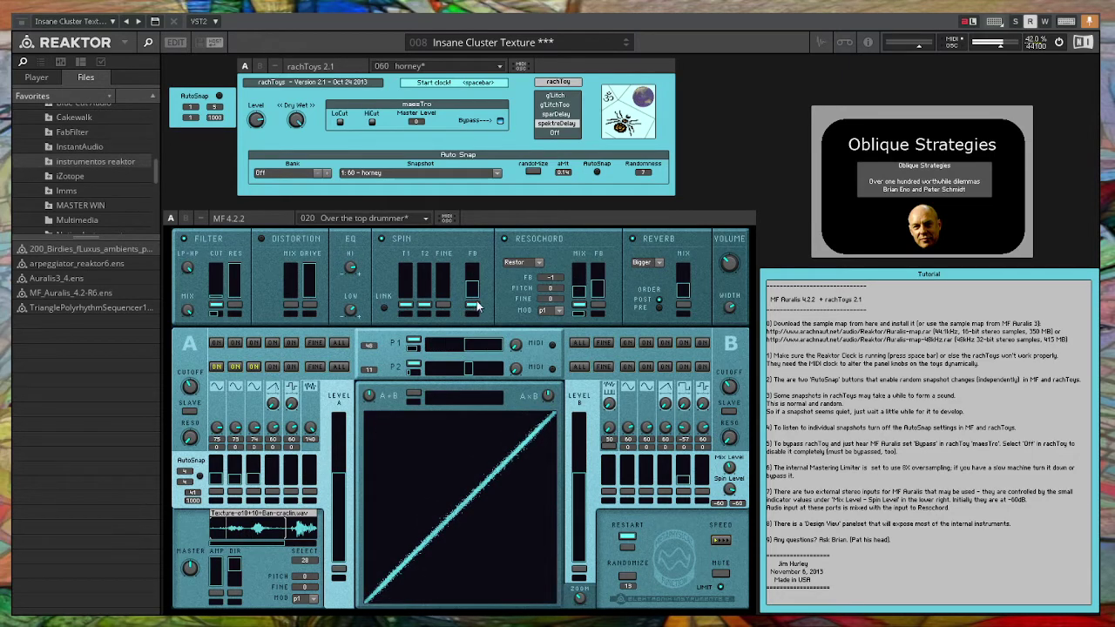
- Load the ensemble snapshot Easy Does It Slow Slide and shift the loop region of its skip-rope sample further along
click(483, 42)
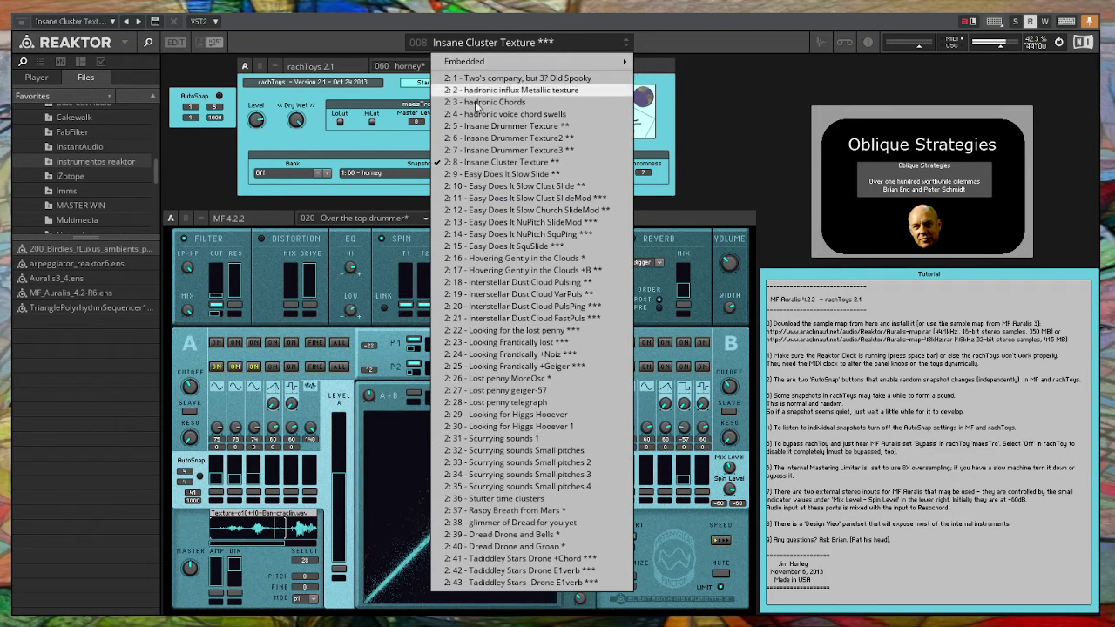
click(474, 175)
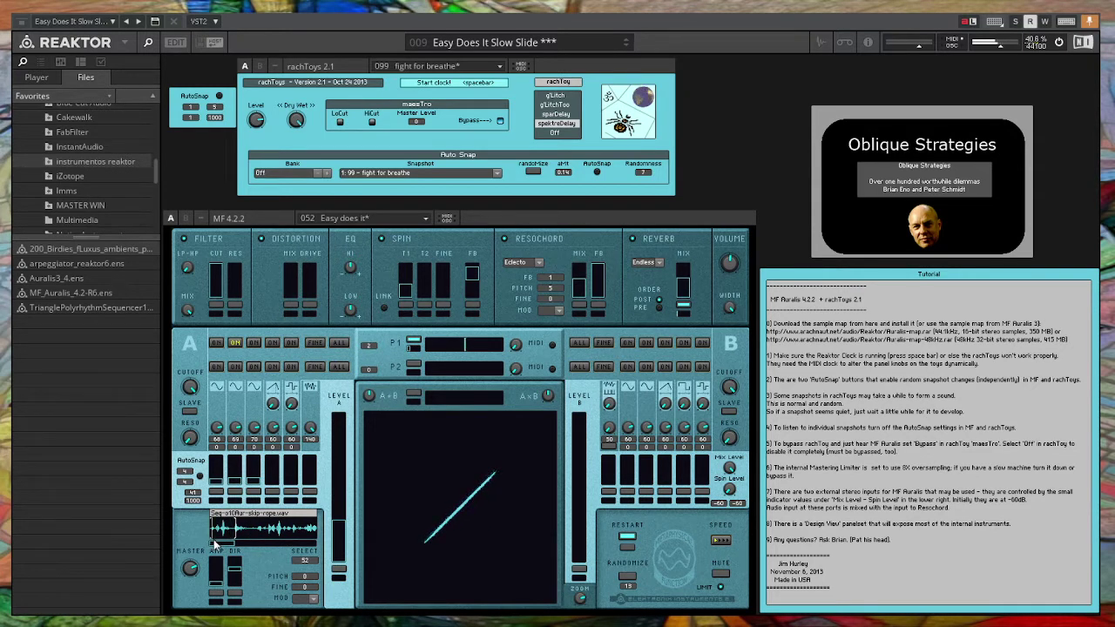
drag(215, 541, 238, 541)
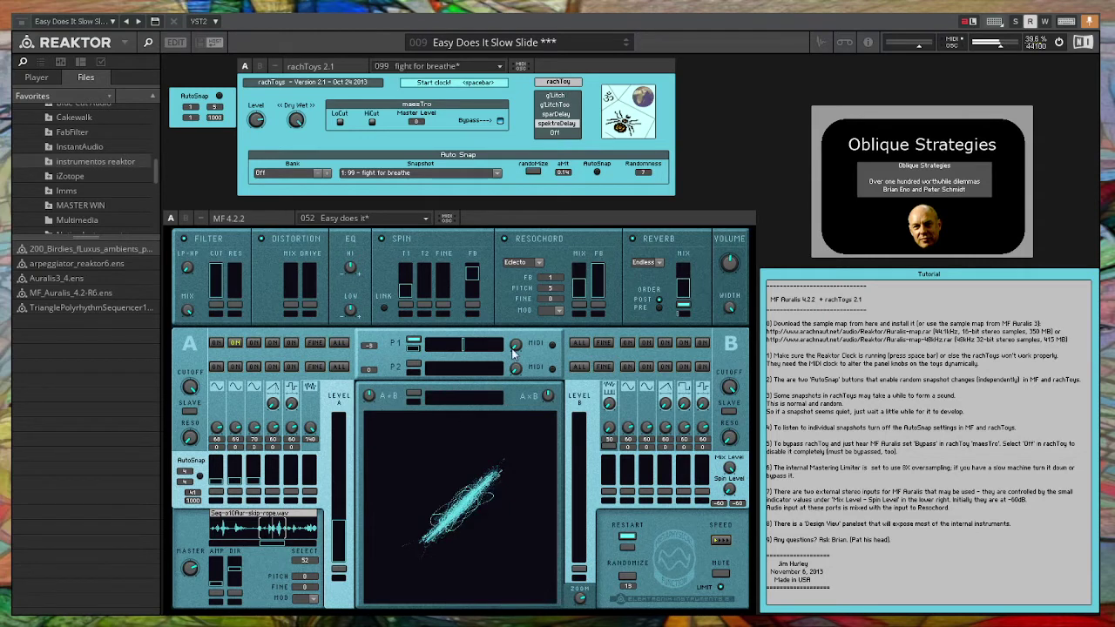
- Set the Resochord chord to Foundation with p1 as modulation source, and adjust its Mix and FB controls
click(537, 262)
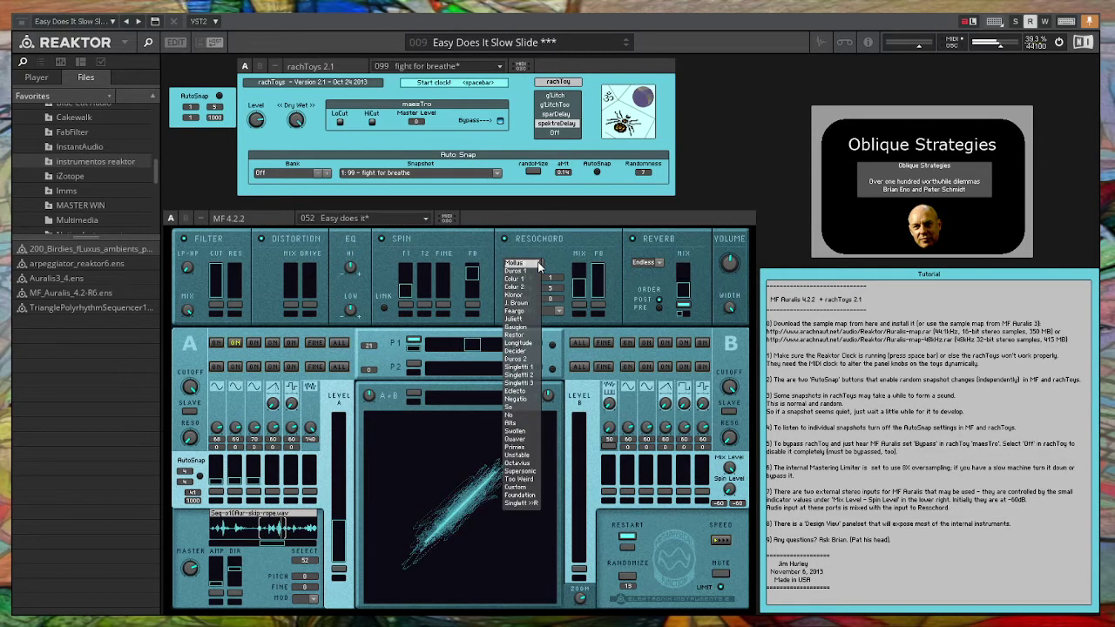
click(517, 496)
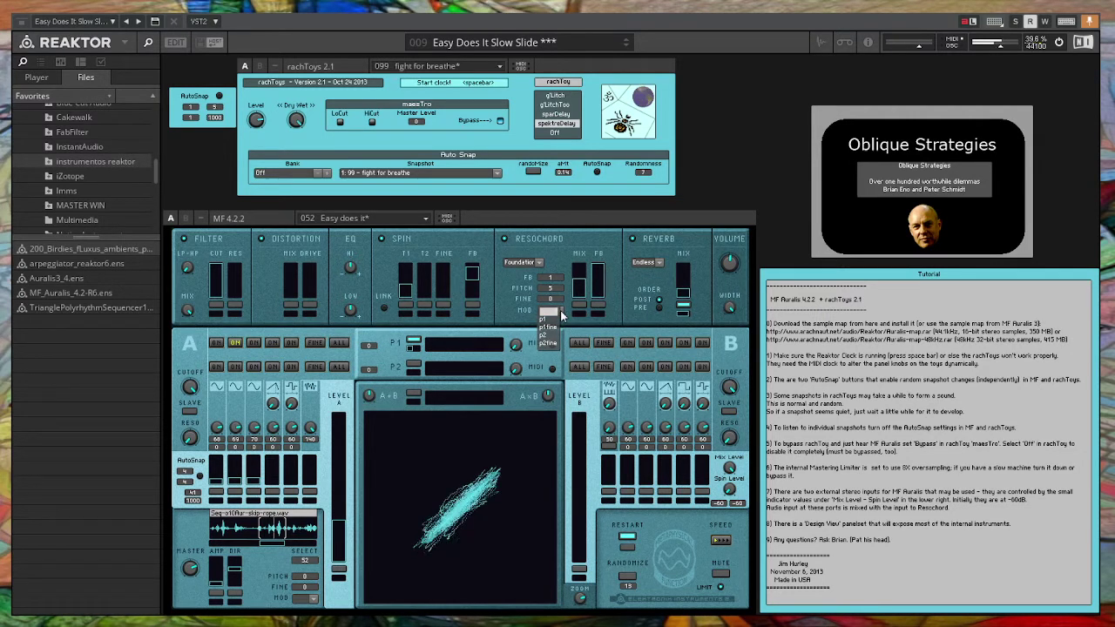
click(561, 310)
click(552, 319)
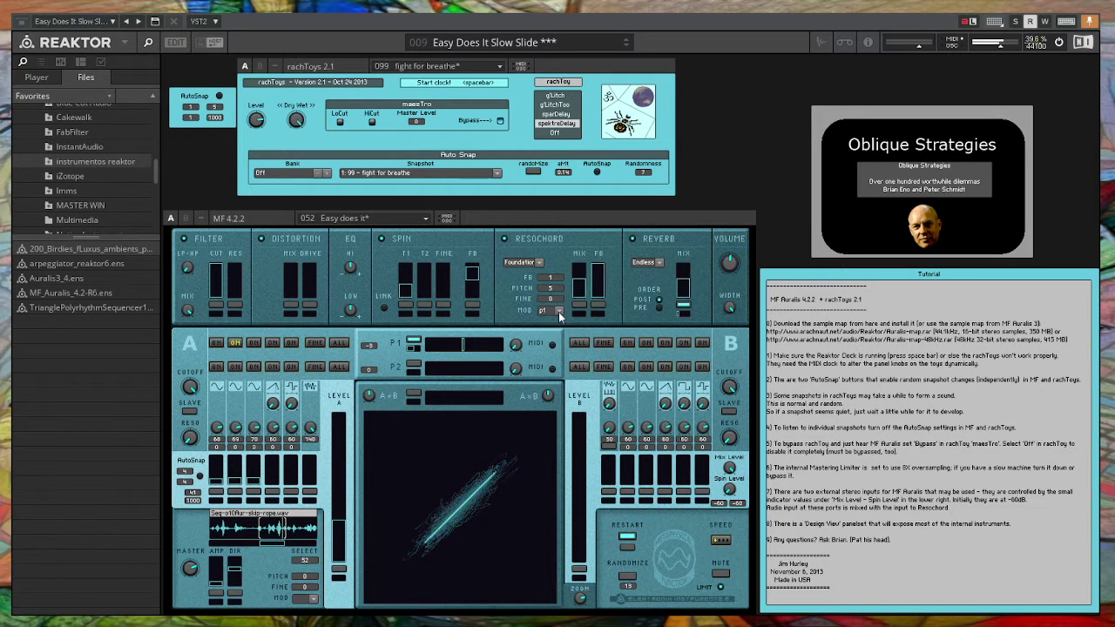
drag(579, 287, 576, 307)
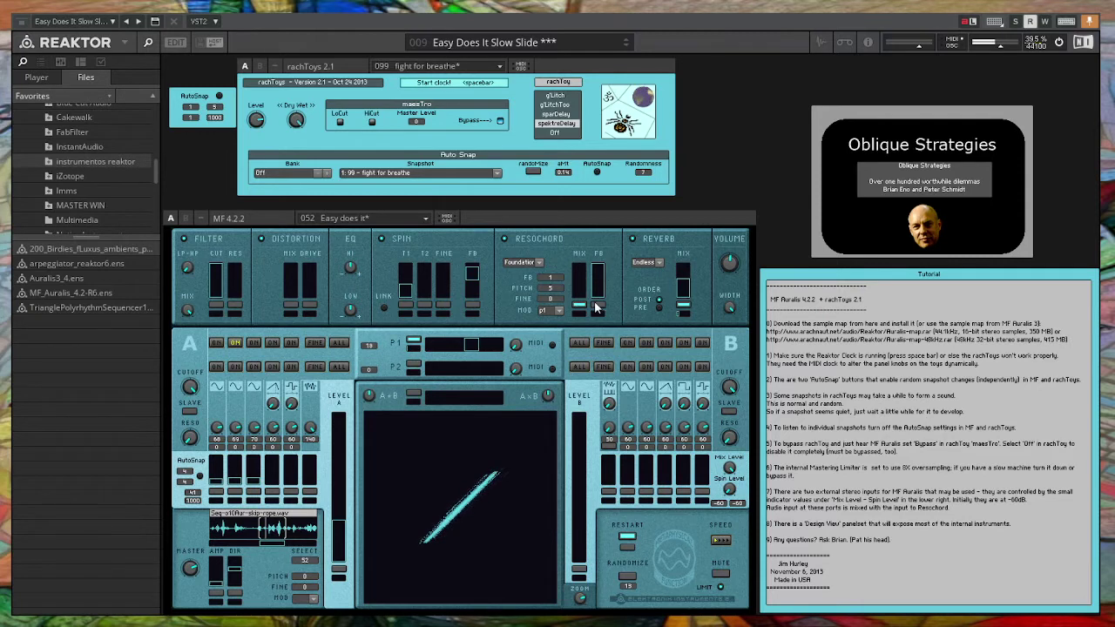
drag(597, 308, 590, 279)
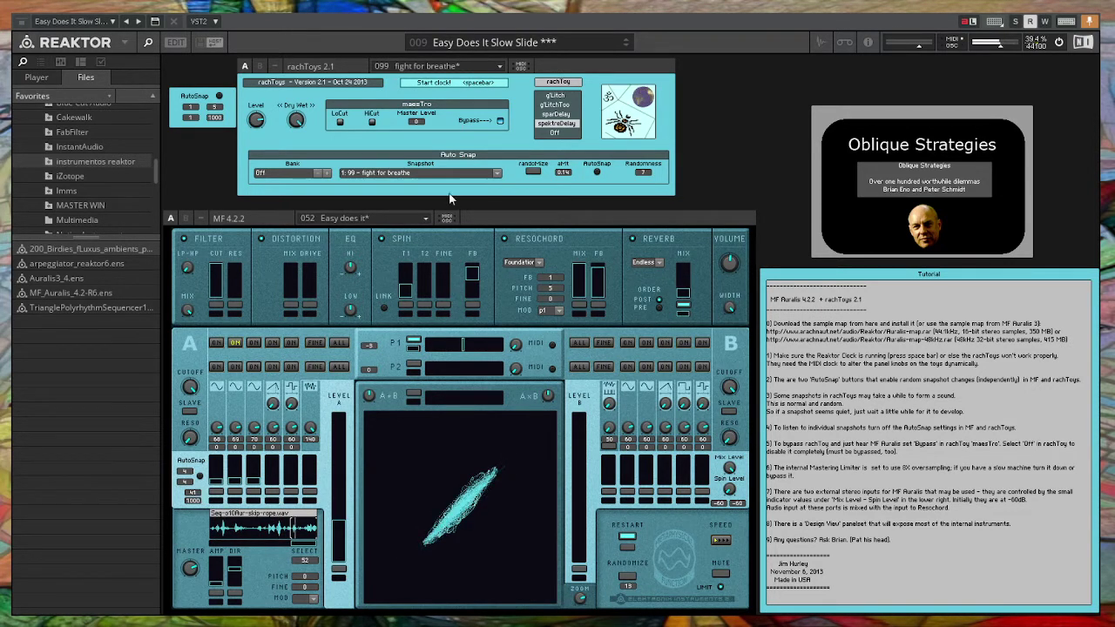
- Load the ensemble snapshot Hovering Gently in the Clouds with the rachToys snapshot Destroy that piano and the just-some-notes sample
click(511, 43)
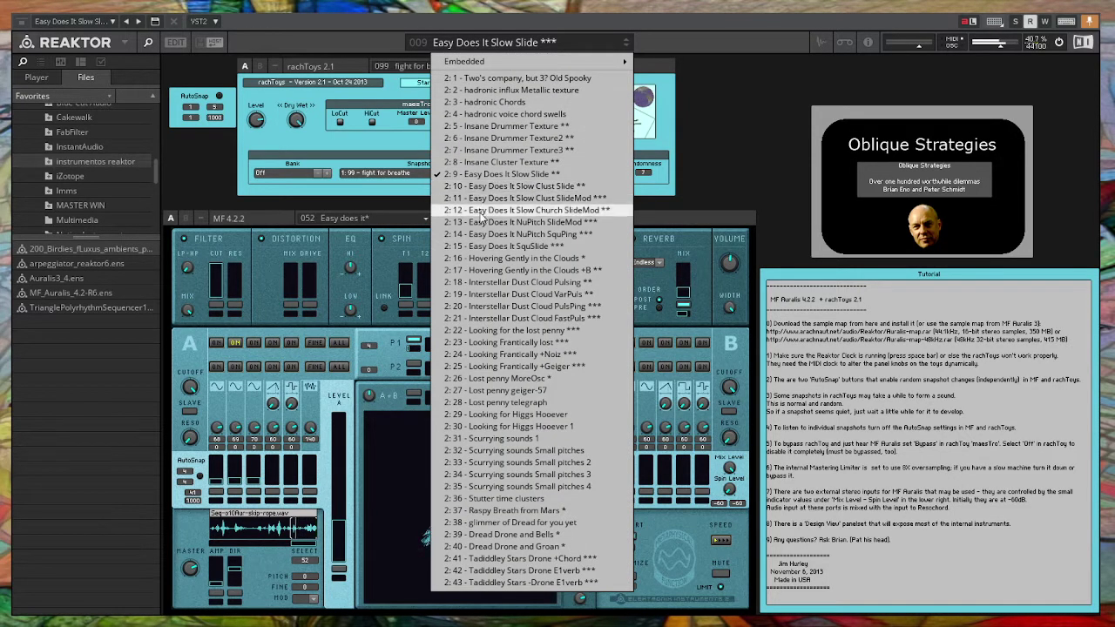
click(481, 258)
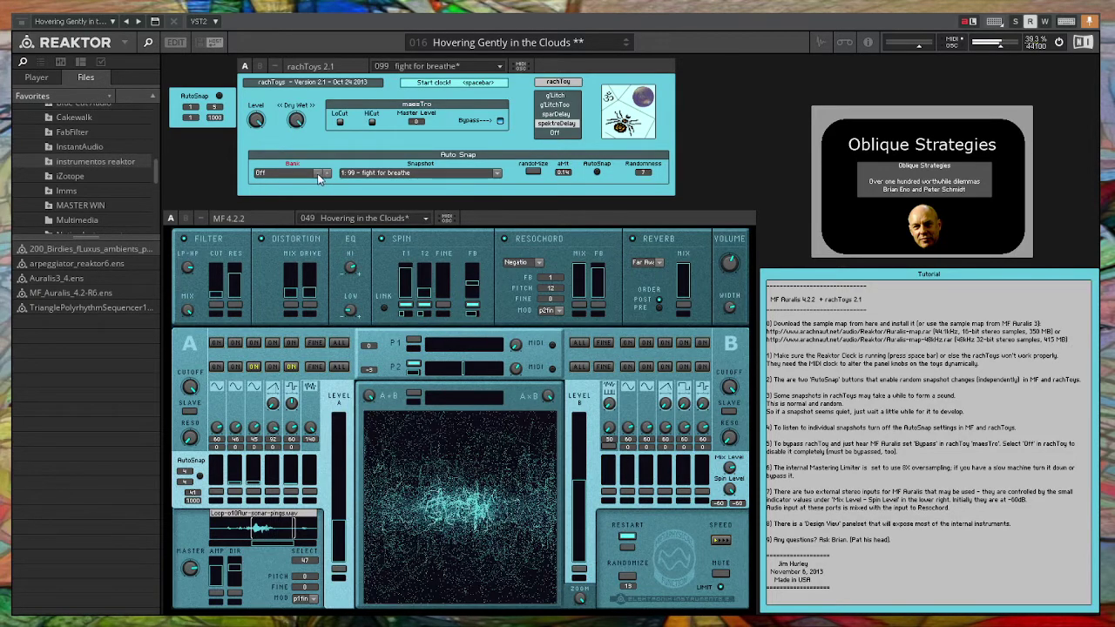
click(498, 173)
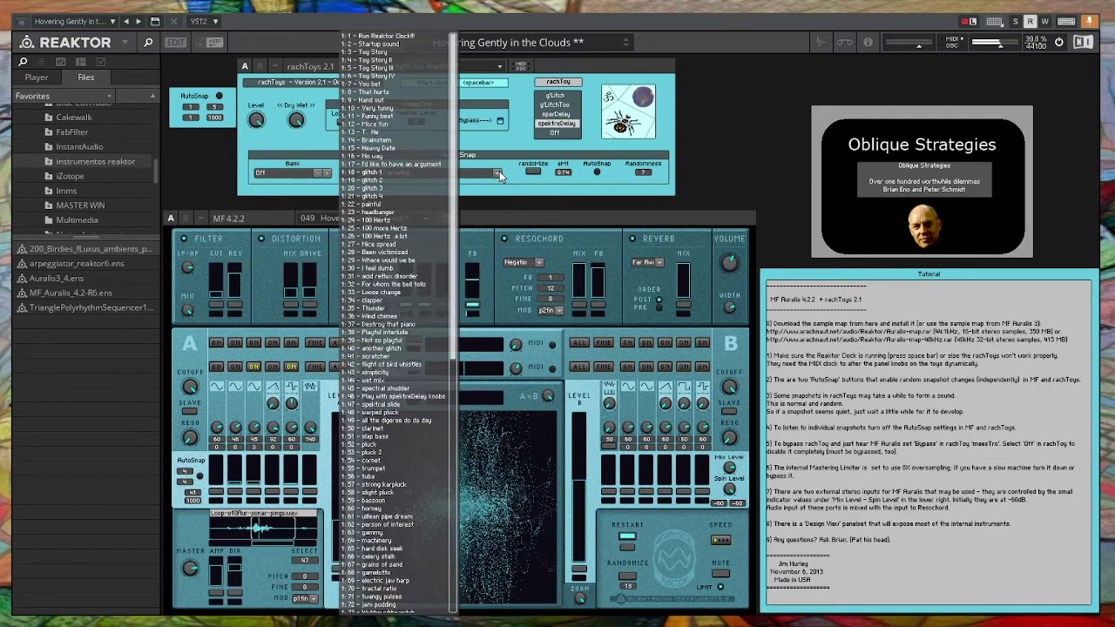
click(415, 325)
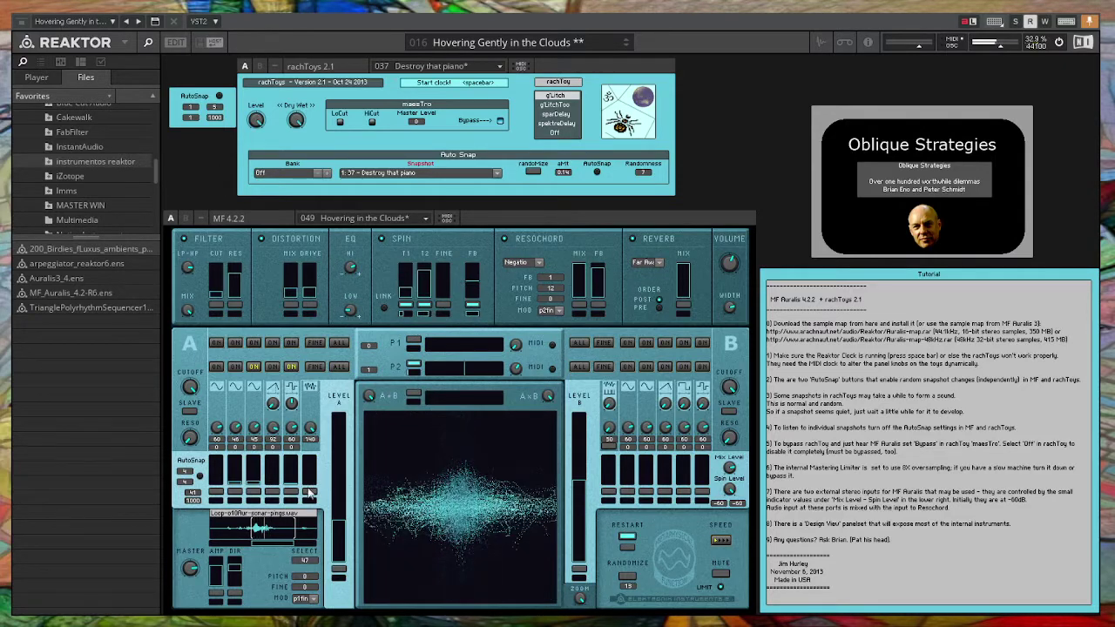
scroll(308, 560, up, 1)
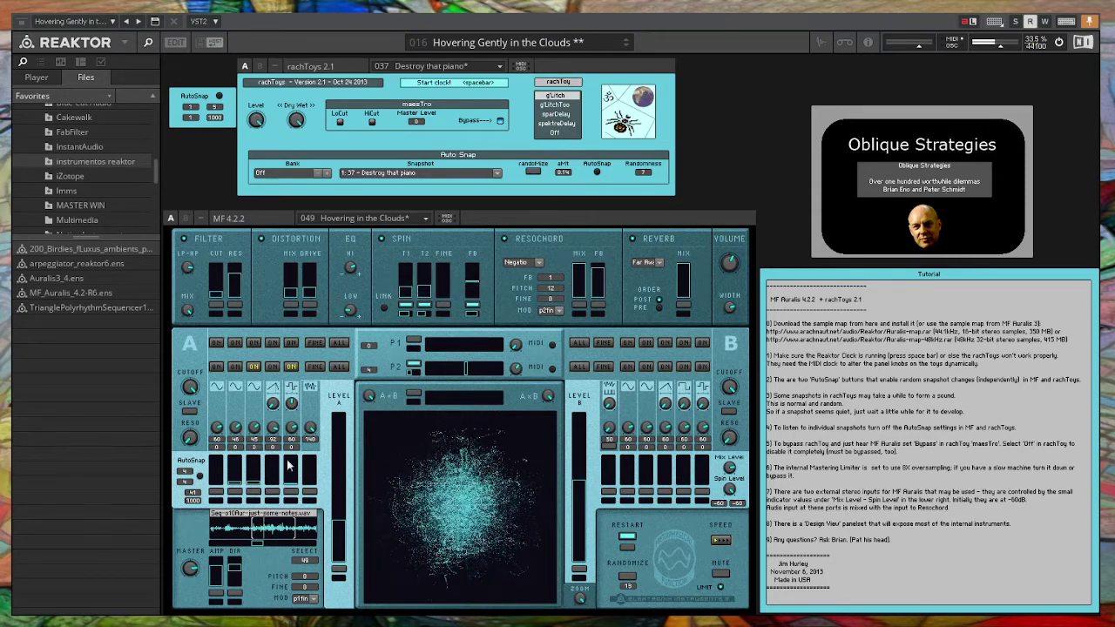
- Load the ensemble snapshot Looking for the lost penny and adjust its flutes sample's loop region and the P2 value
click(503, 43)
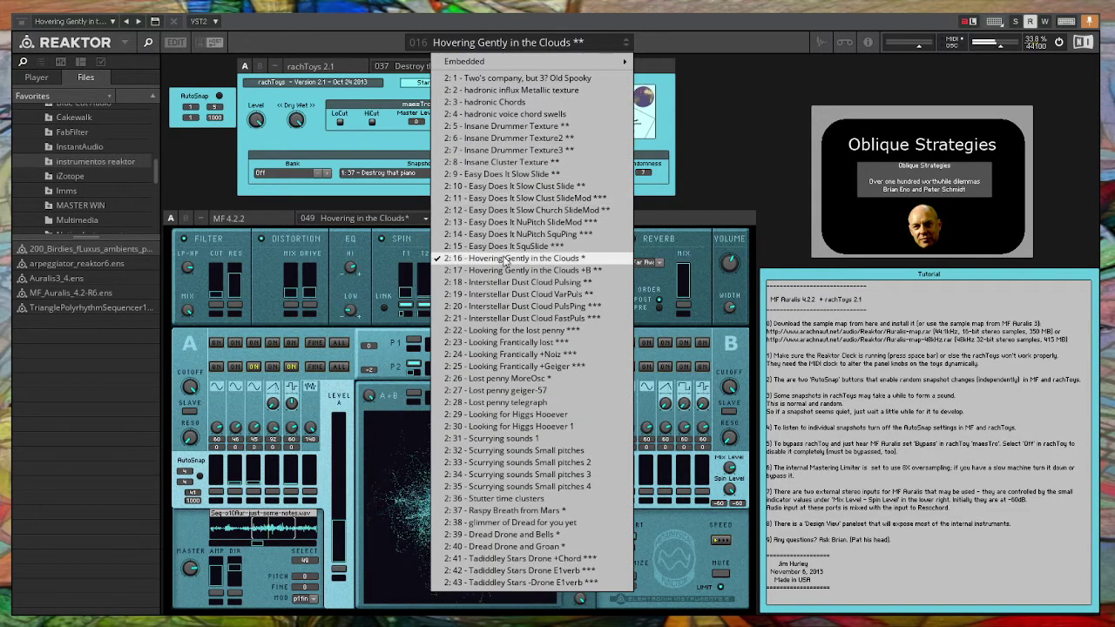
click(478, 332)
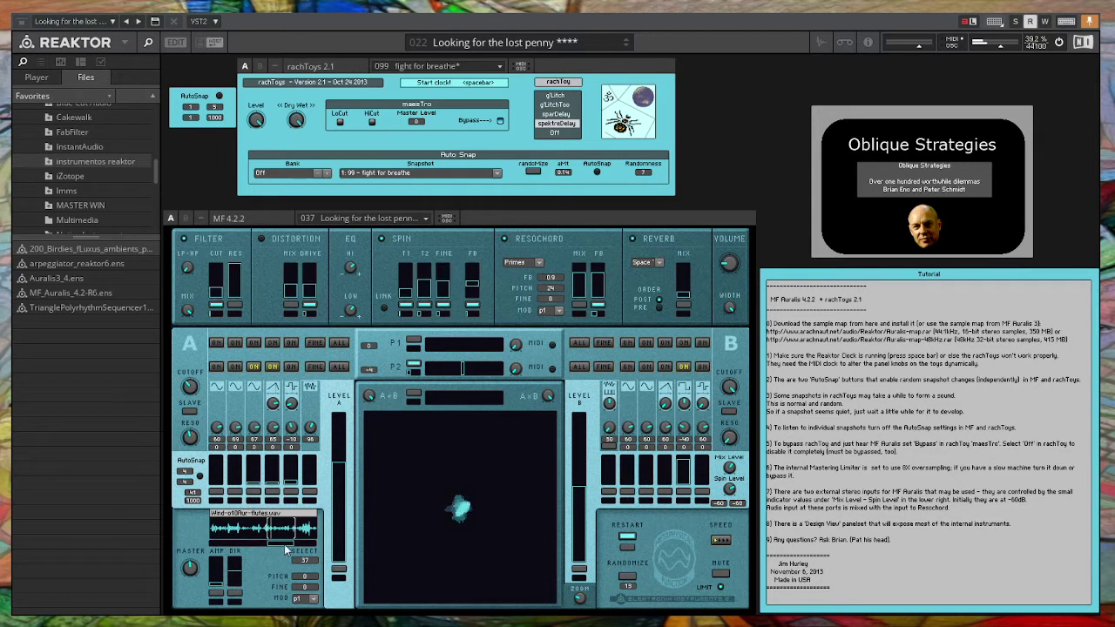
drag(284, 544, 244, 549)
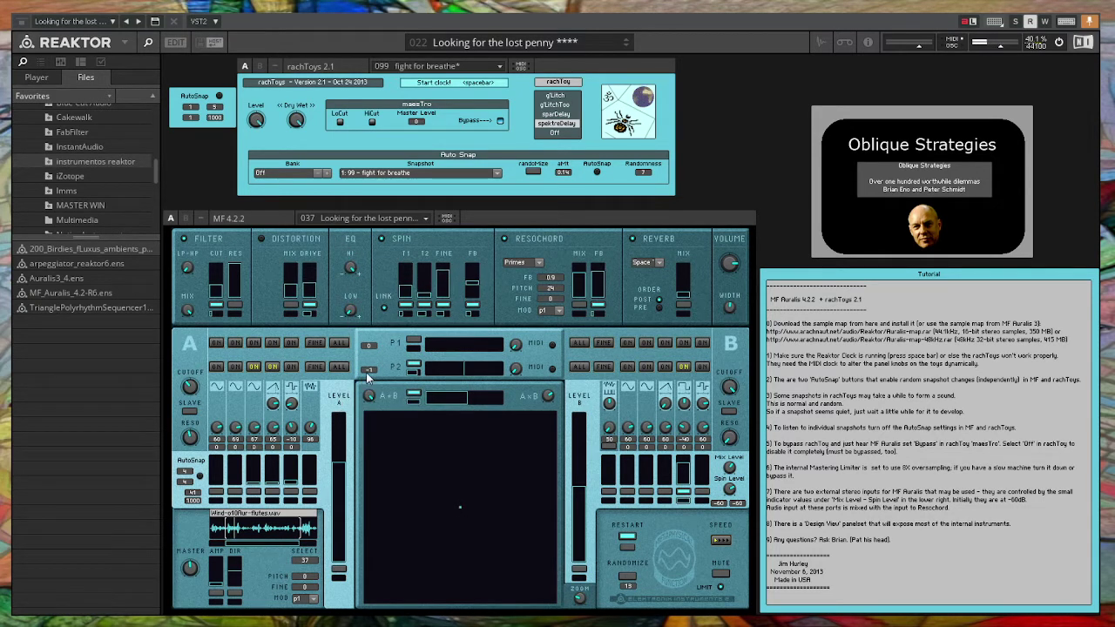
drag(366, 372, 366, 366)
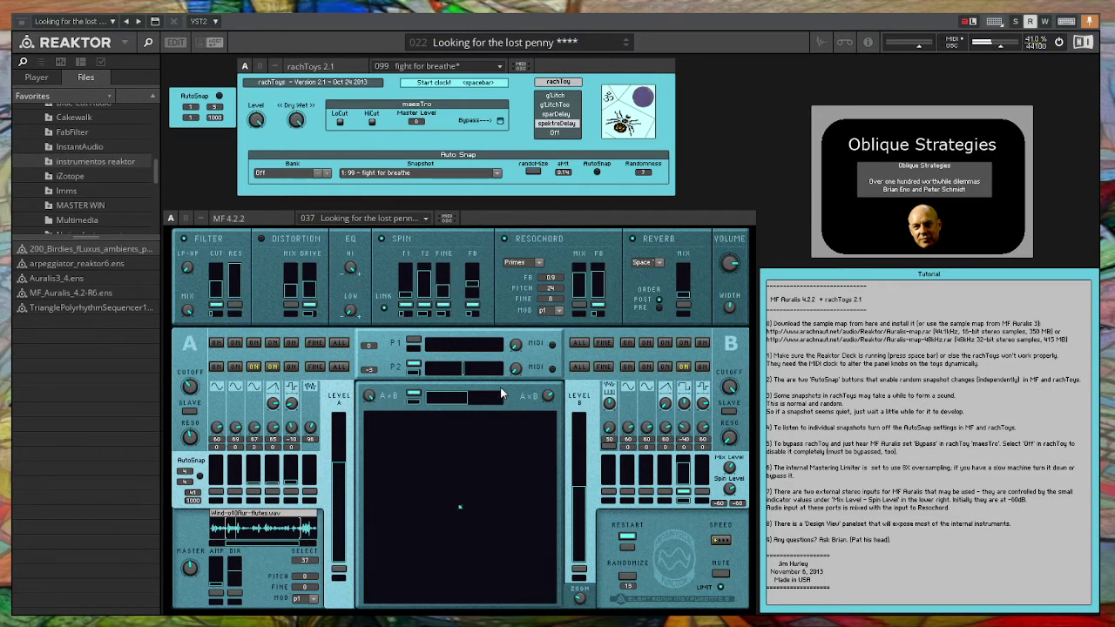